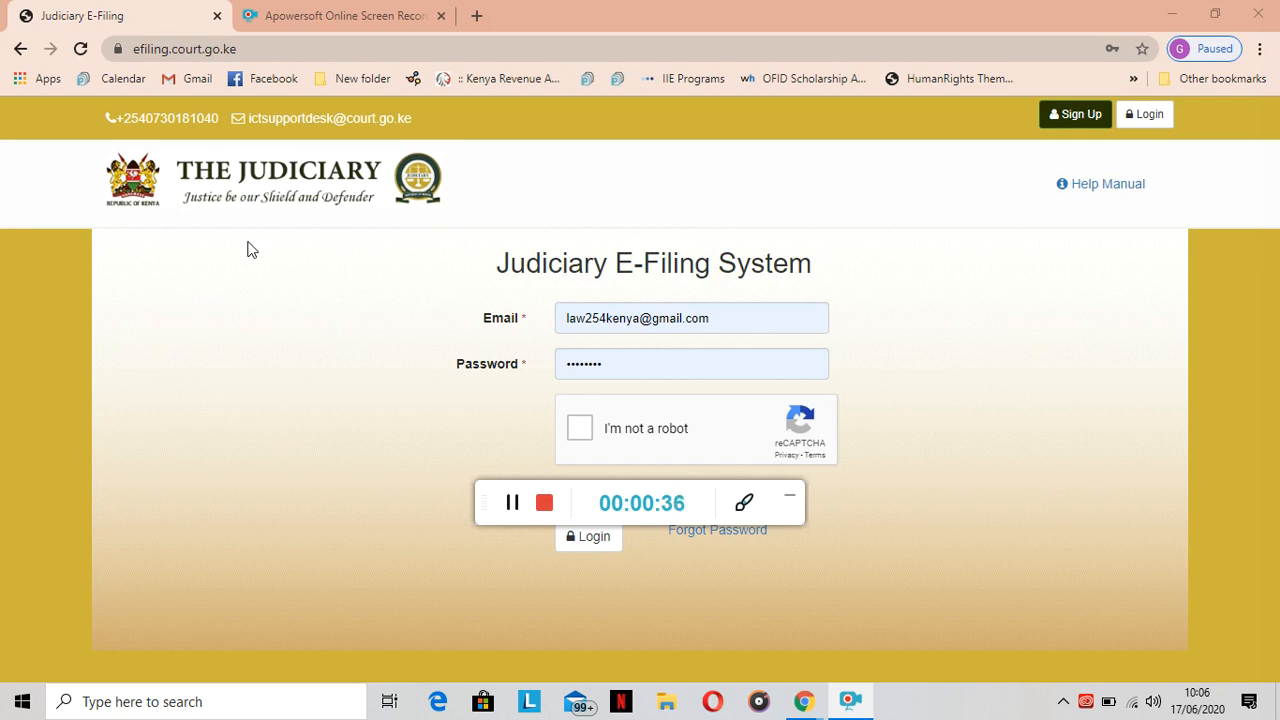
pyautogui.click(1085, 118)
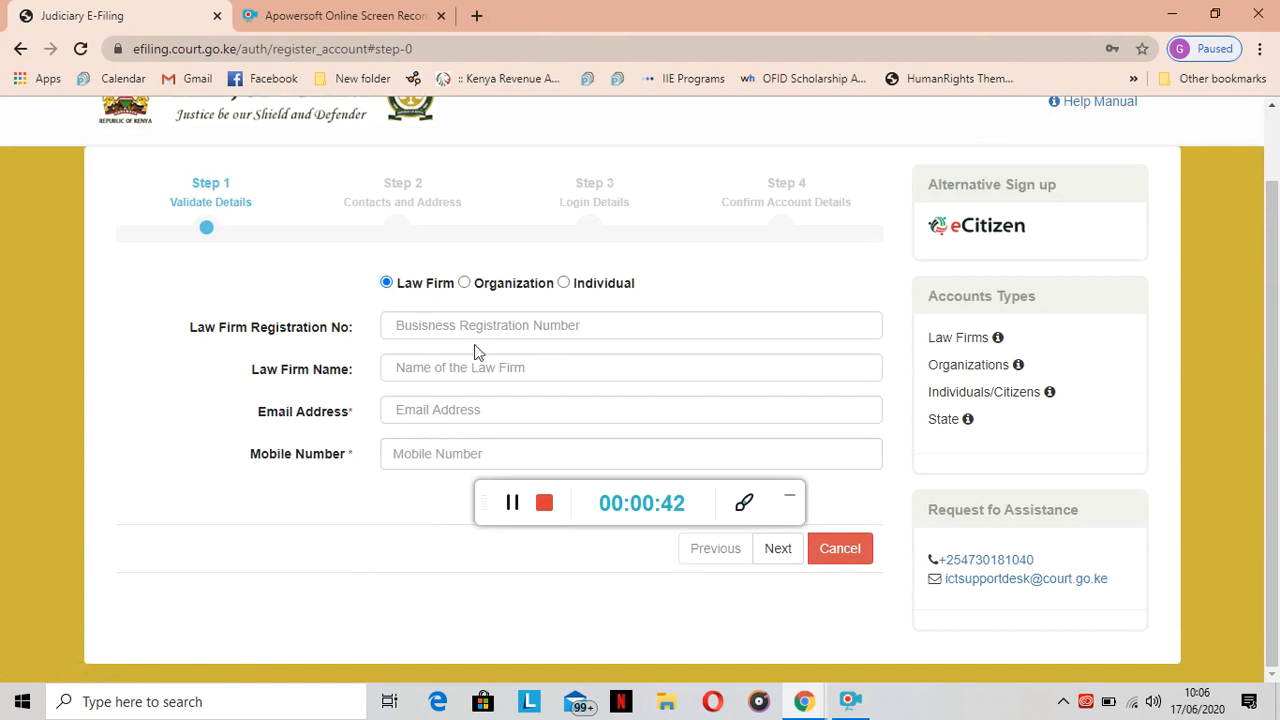
pyautogui.click(464, 283)
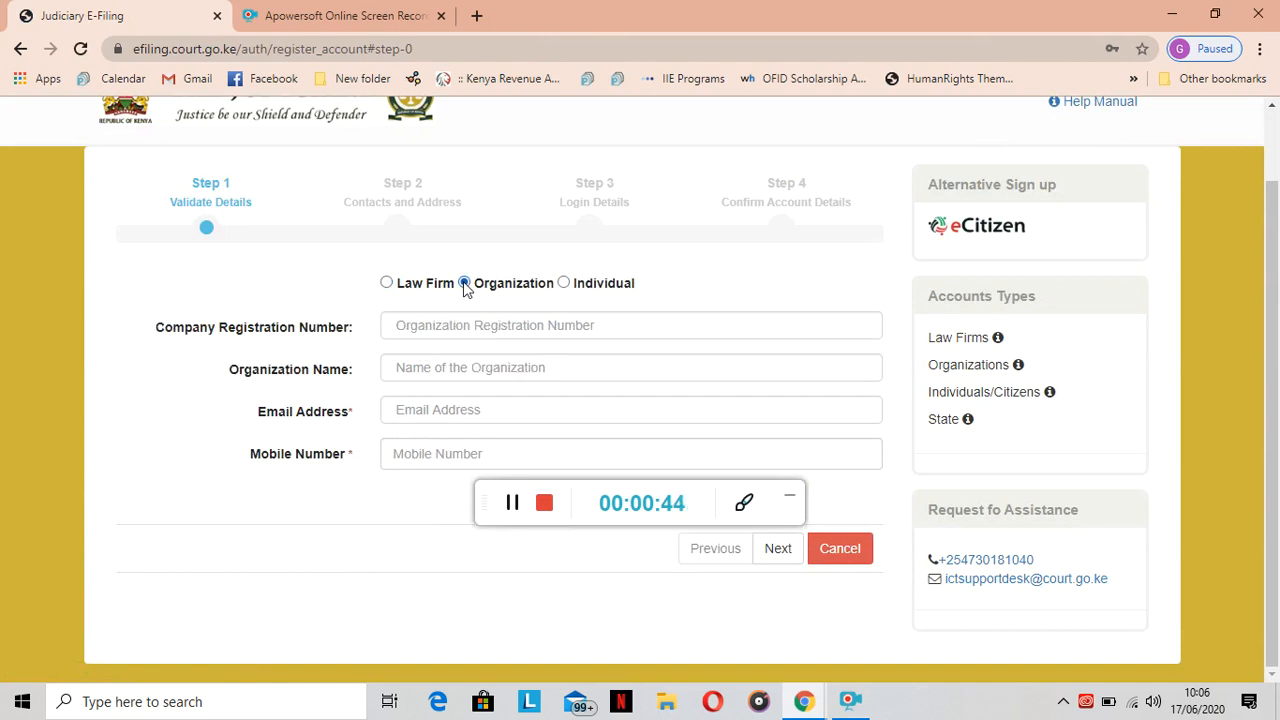
pyautogui.click(565, 284)
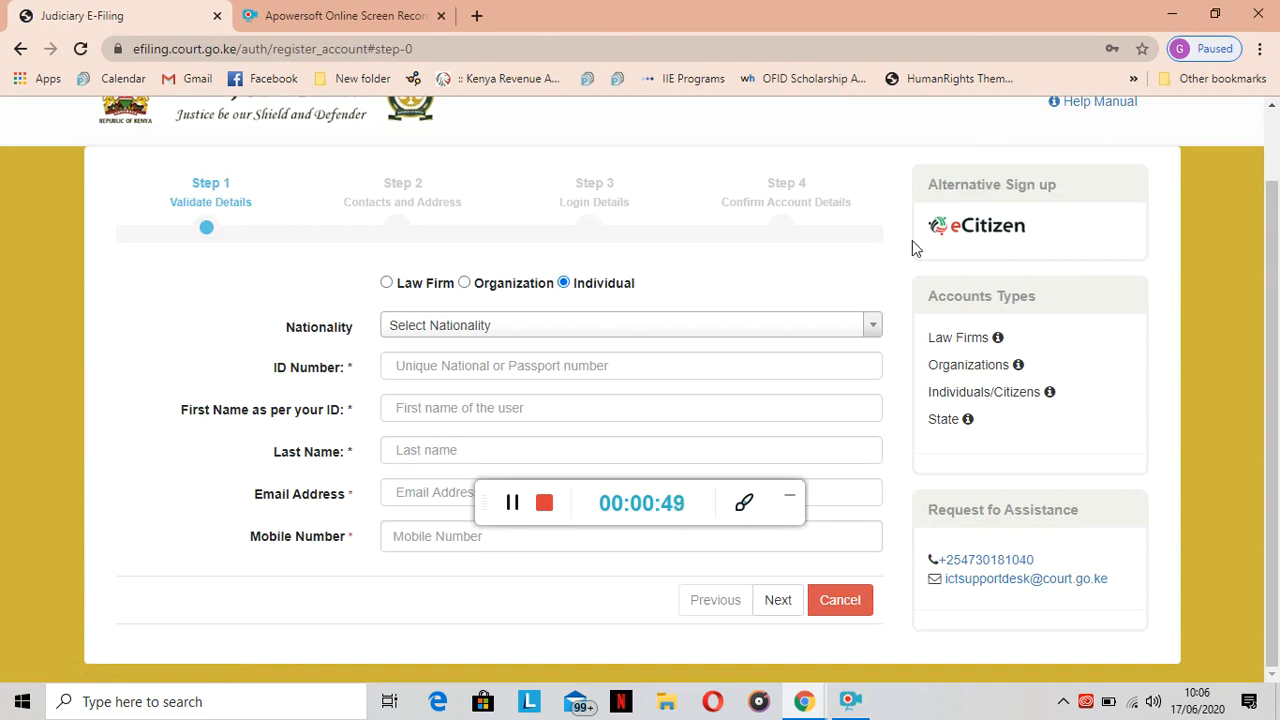
pyautogui.scroll(2, 1200, 246)
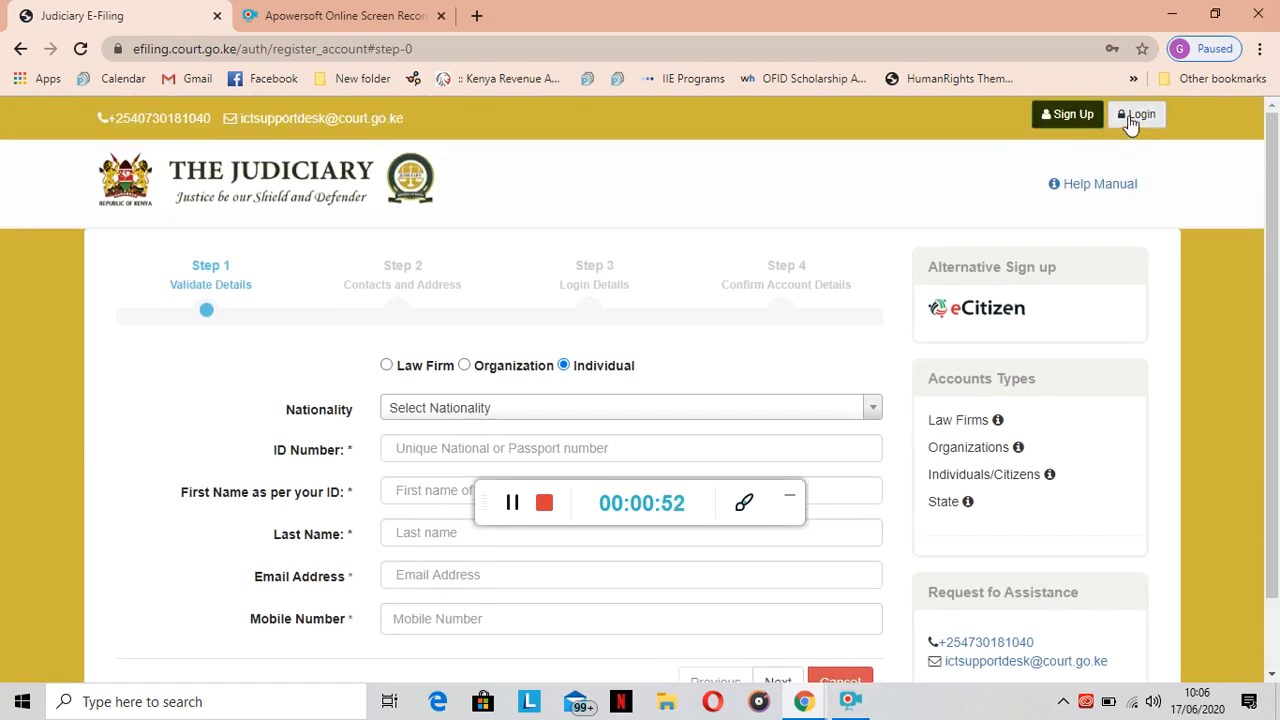
pyautogui.click(1131, 120)
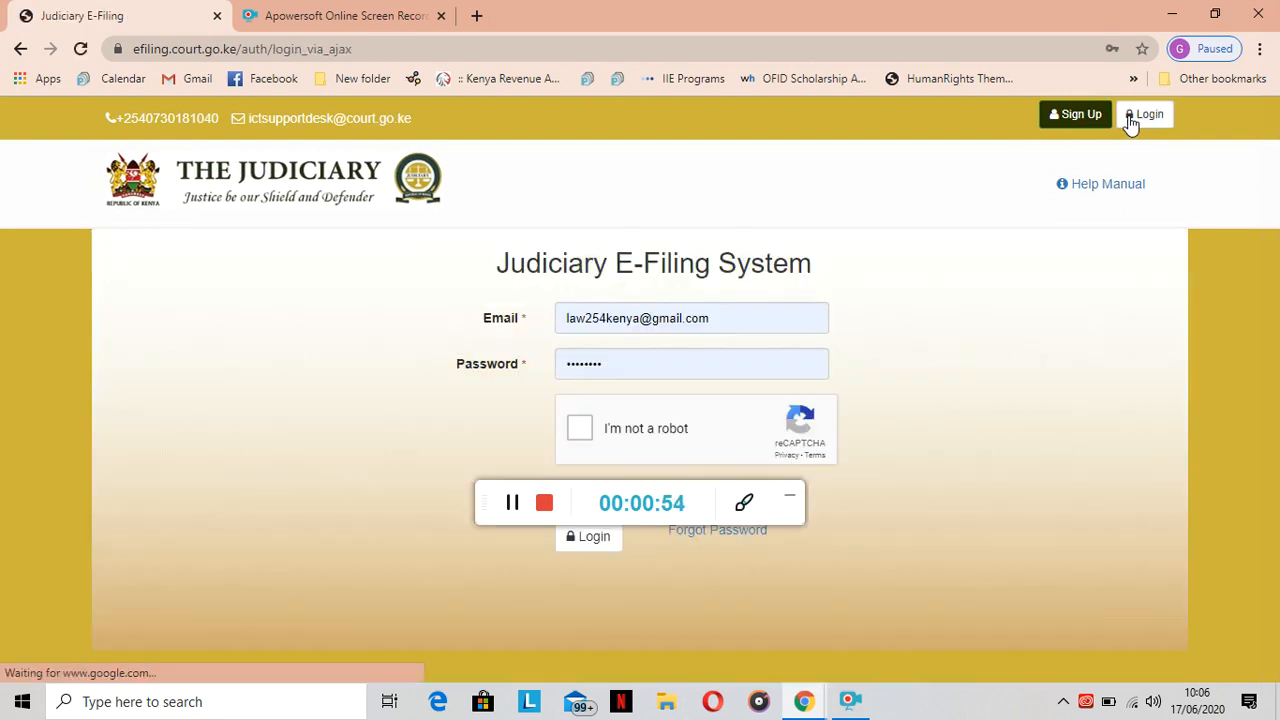
# Pass the reCAPTCHA, tick Remember Me and log in to the firm's dashboard.
pyautogui.click(579, 429)
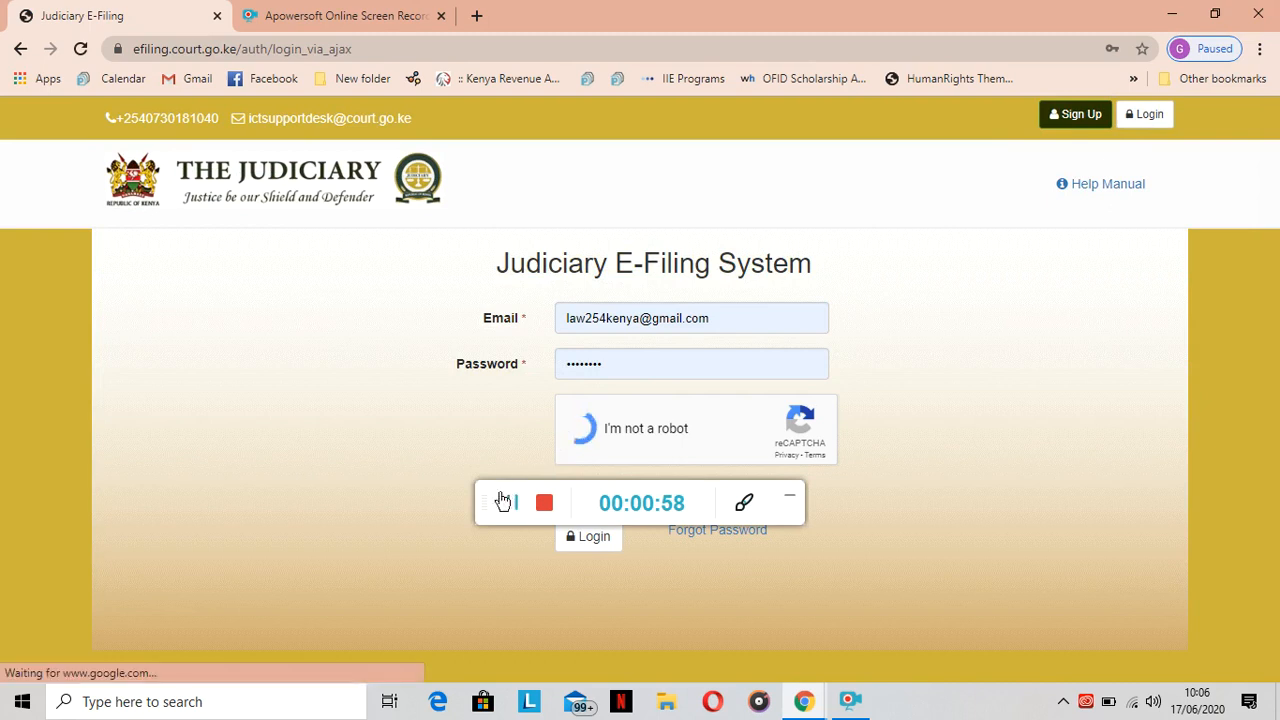
pyautogui.moveTo(485, 500); pyautogui.dragTo(511, 709)
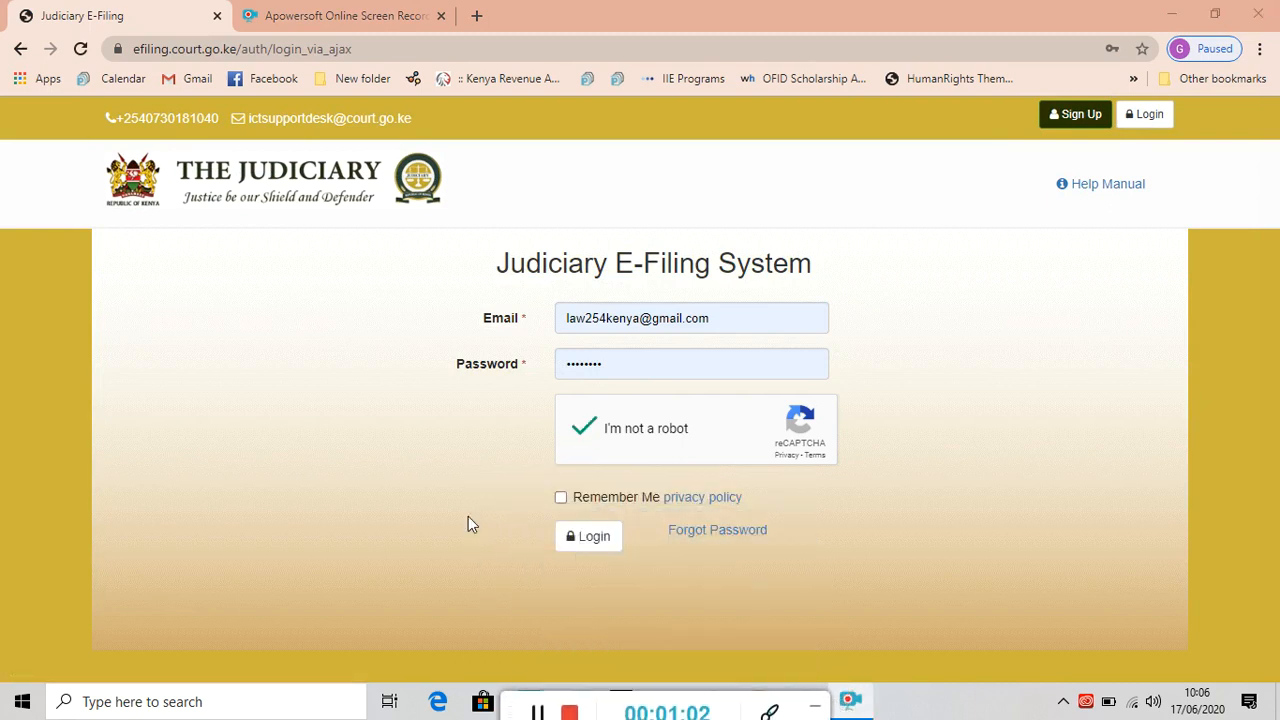
pyautogui.click(561, 498)
pyautogui.click(592, 538)
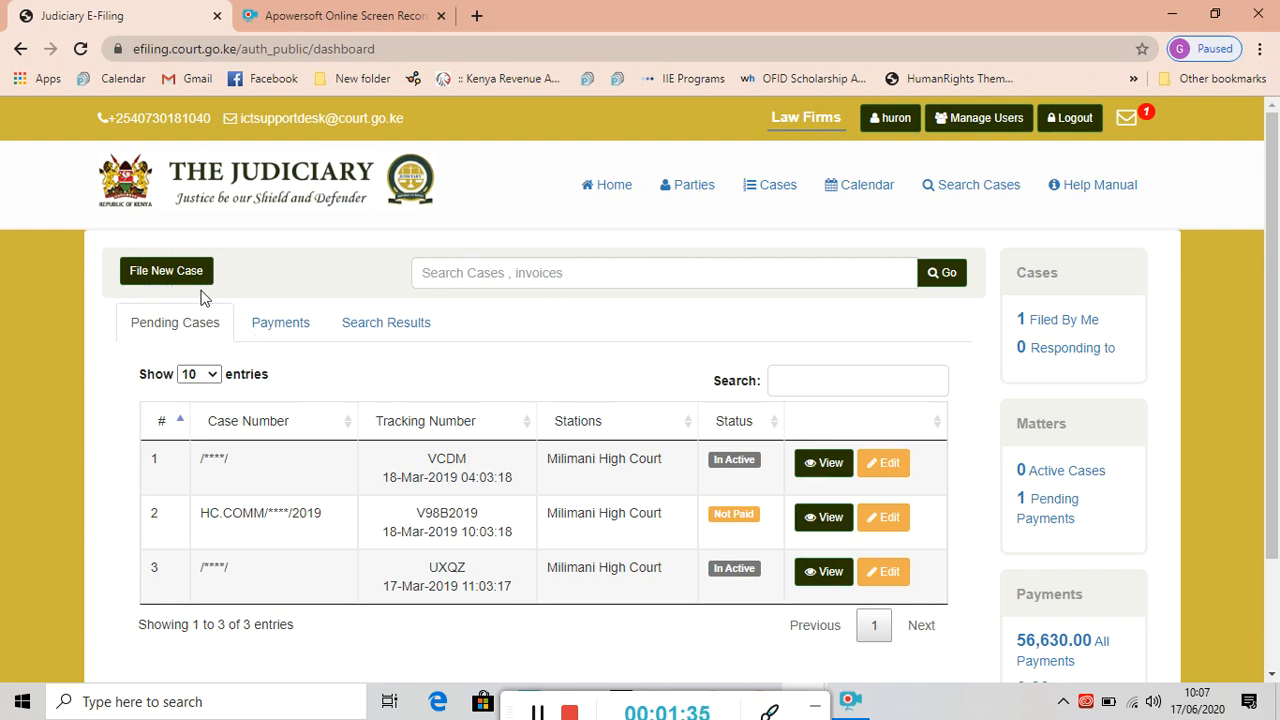
# Start a new case at Milimani Commercial Magistrate Court, Magistrate Court Commercial division, MCCOMMSU, Commercial Suits.
pyautogui.click(153, 285)
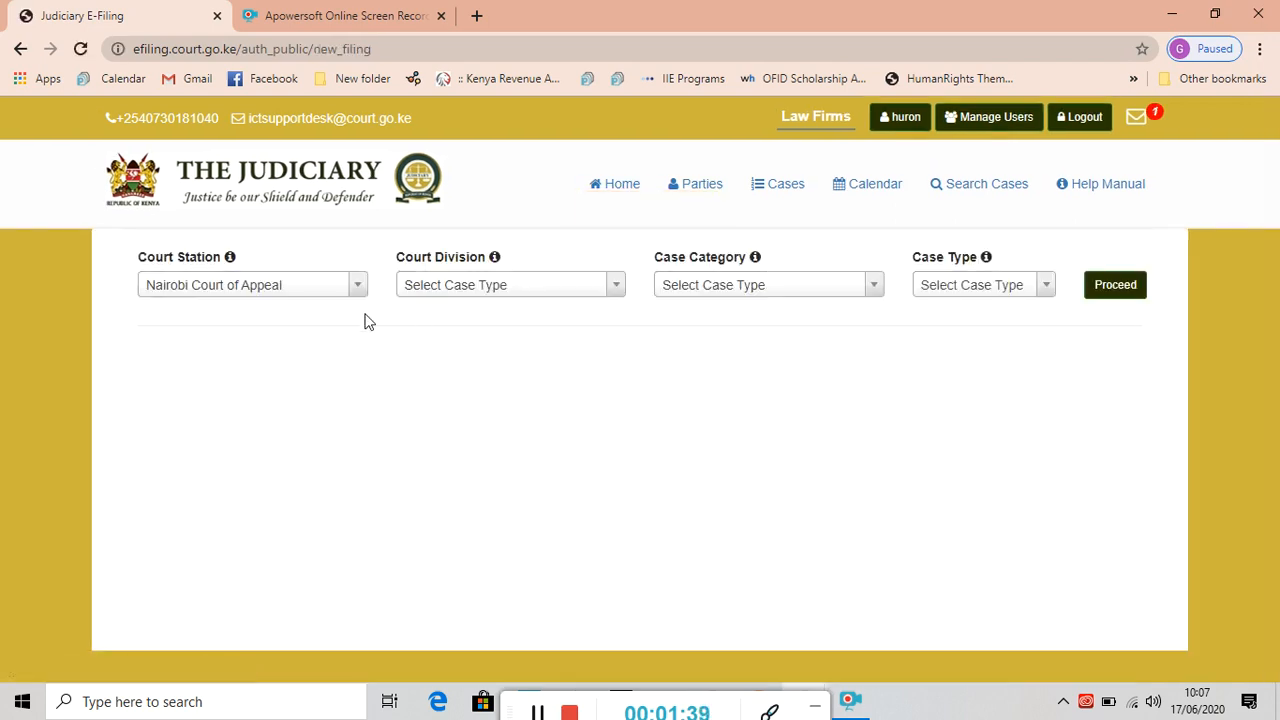
pyautogui.click(358, 284)
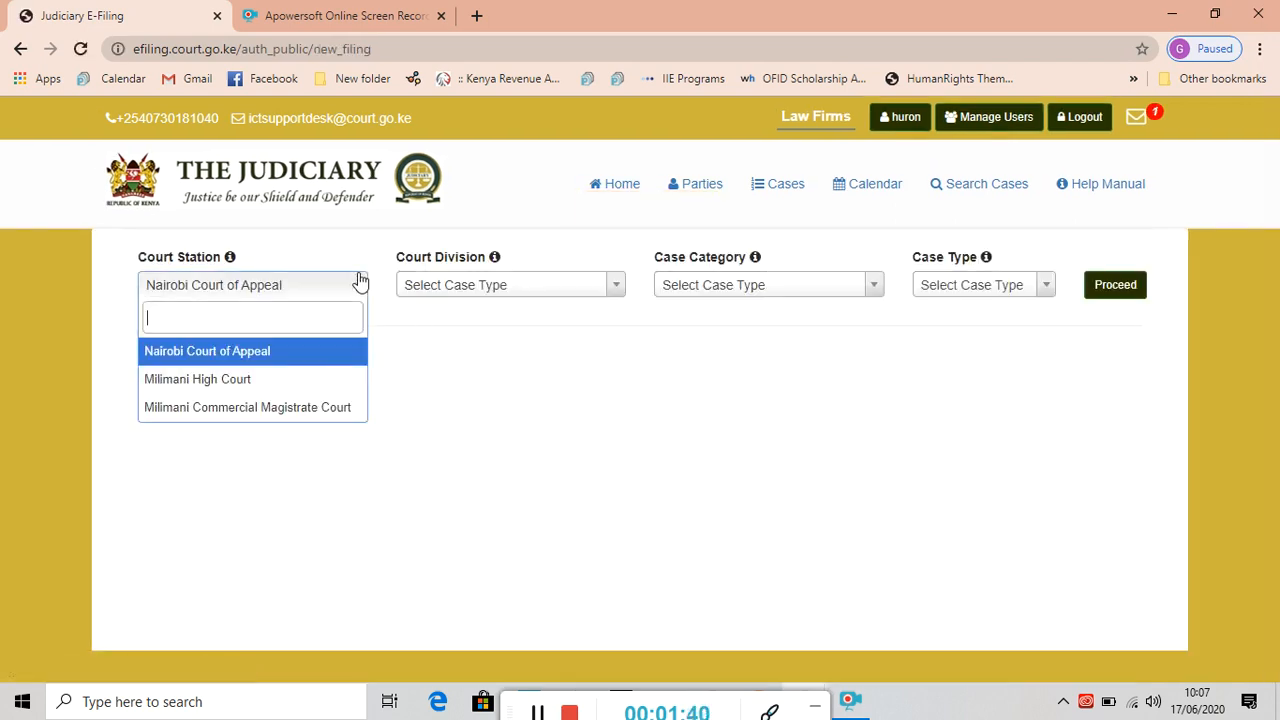
pyautogui.click(264, 410)
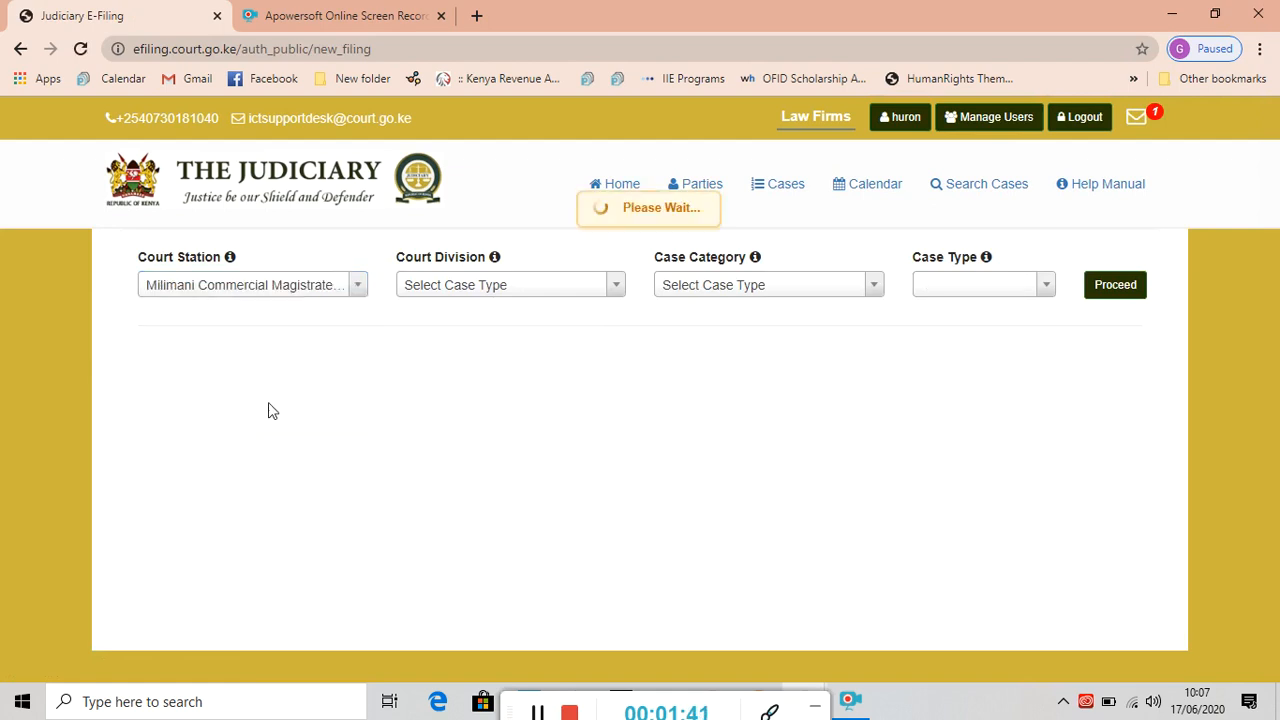
pyautogui.click(614, 288)
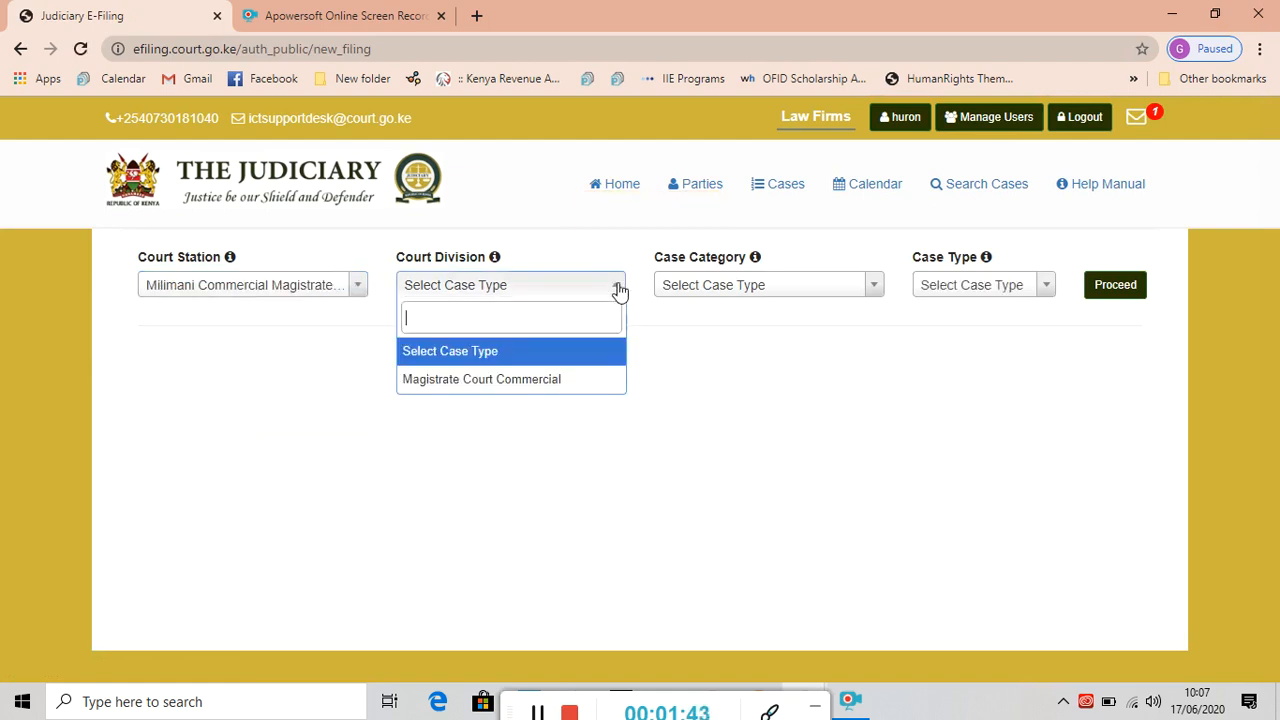
pyautogui.click(526, 390)
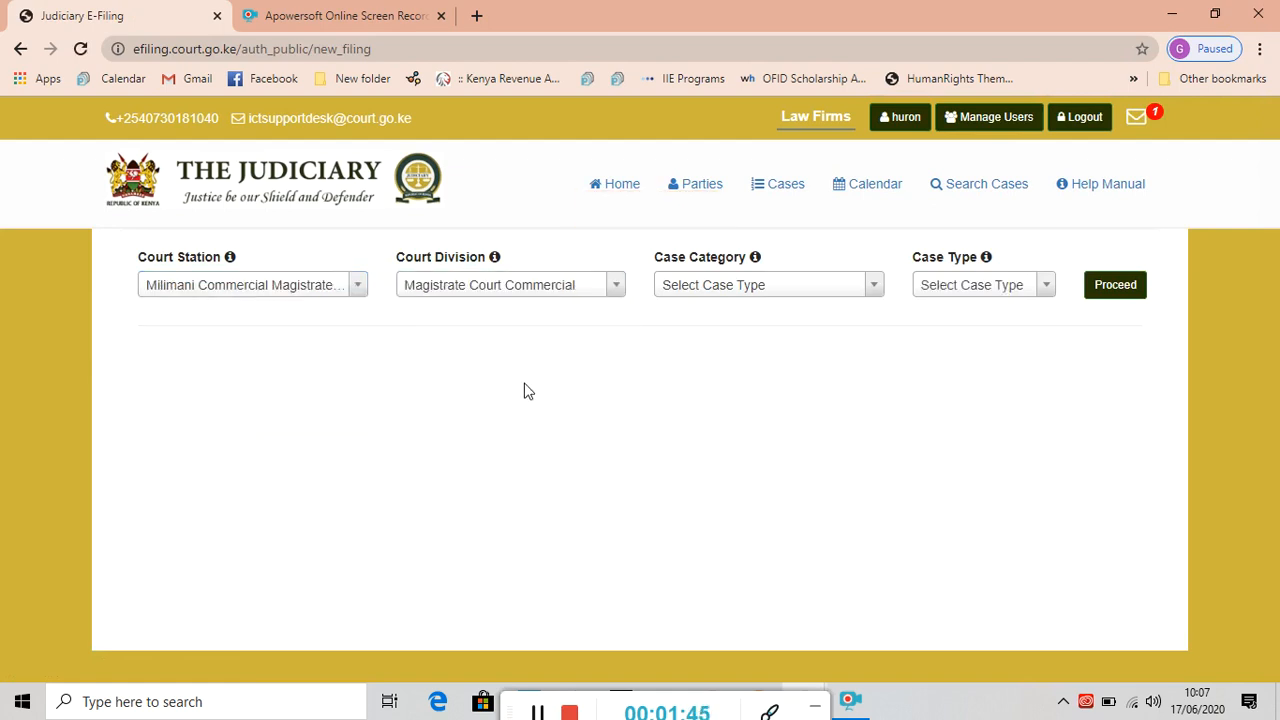
pyautogui.click(876, 289)
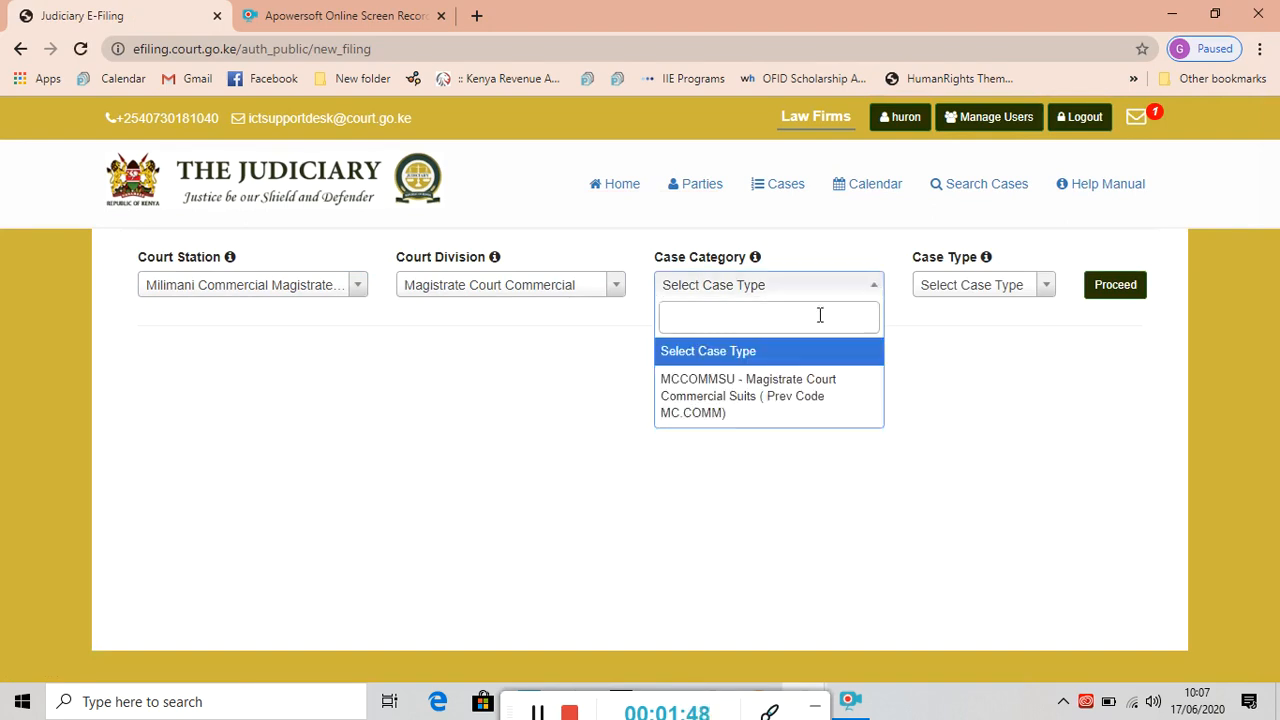
pyautogui.click(740, 397)
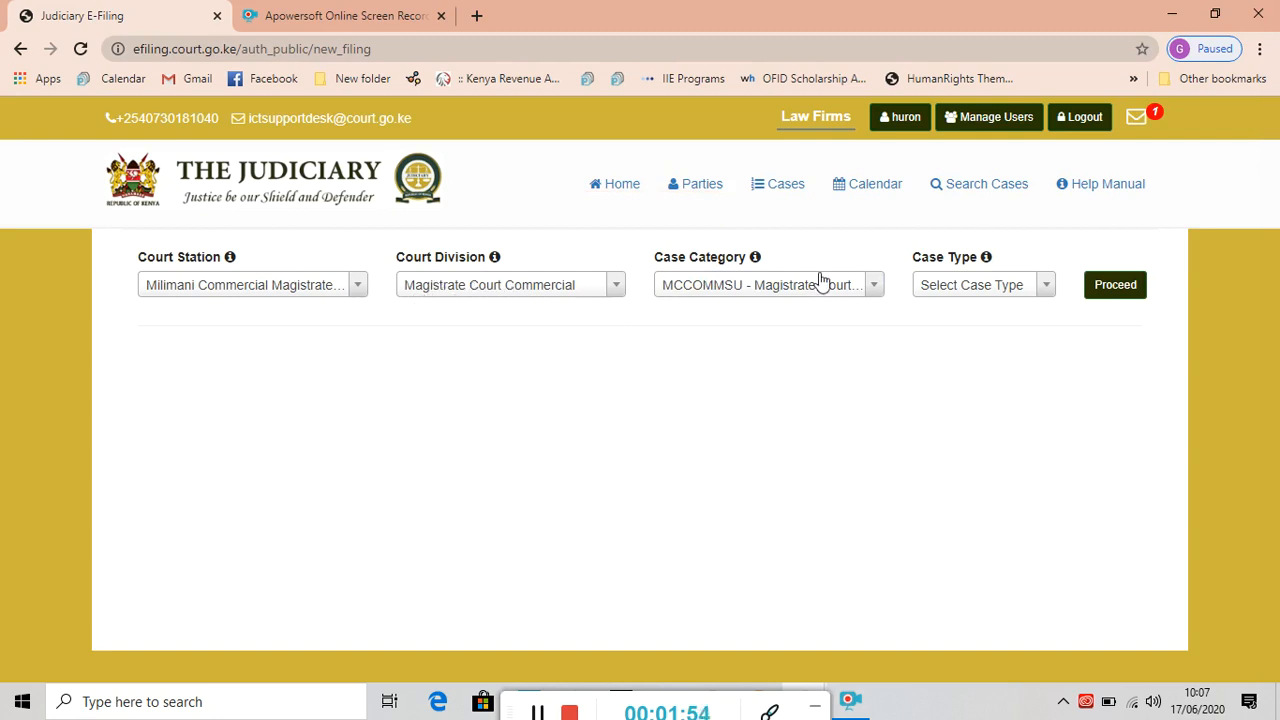
pyautogui.click(1044, 289)
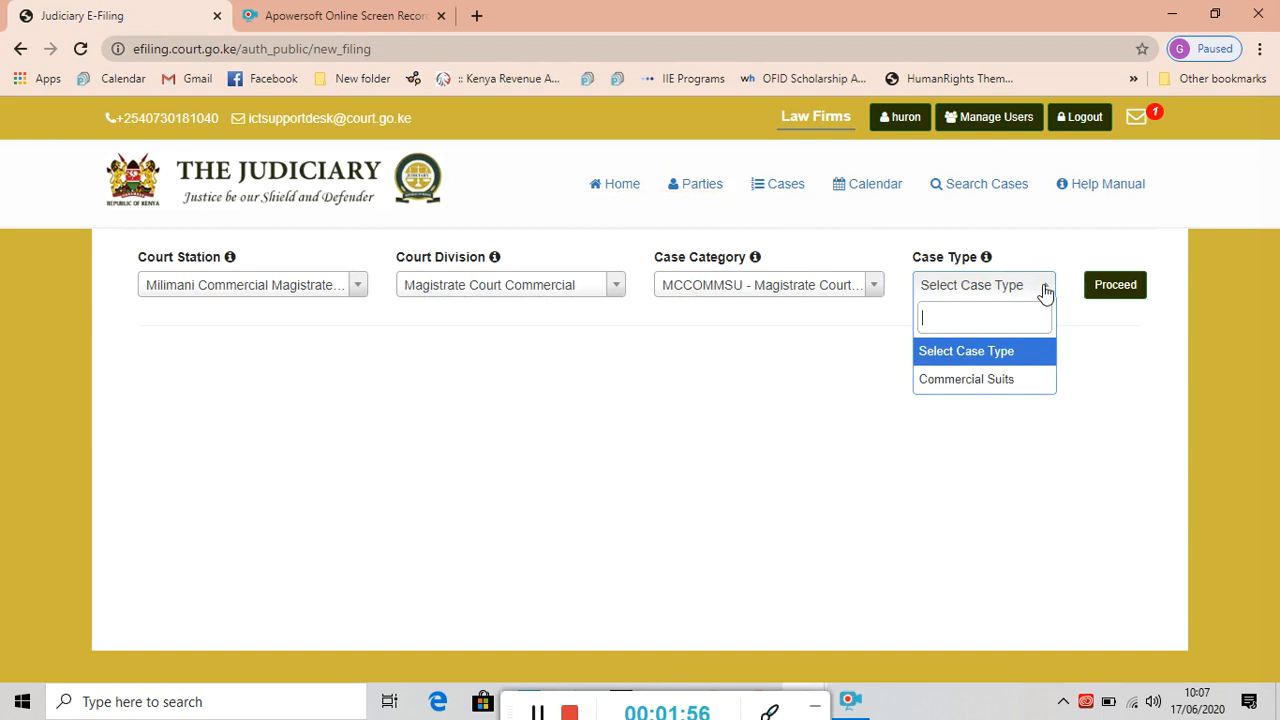
pyautogui.click(970, 381)
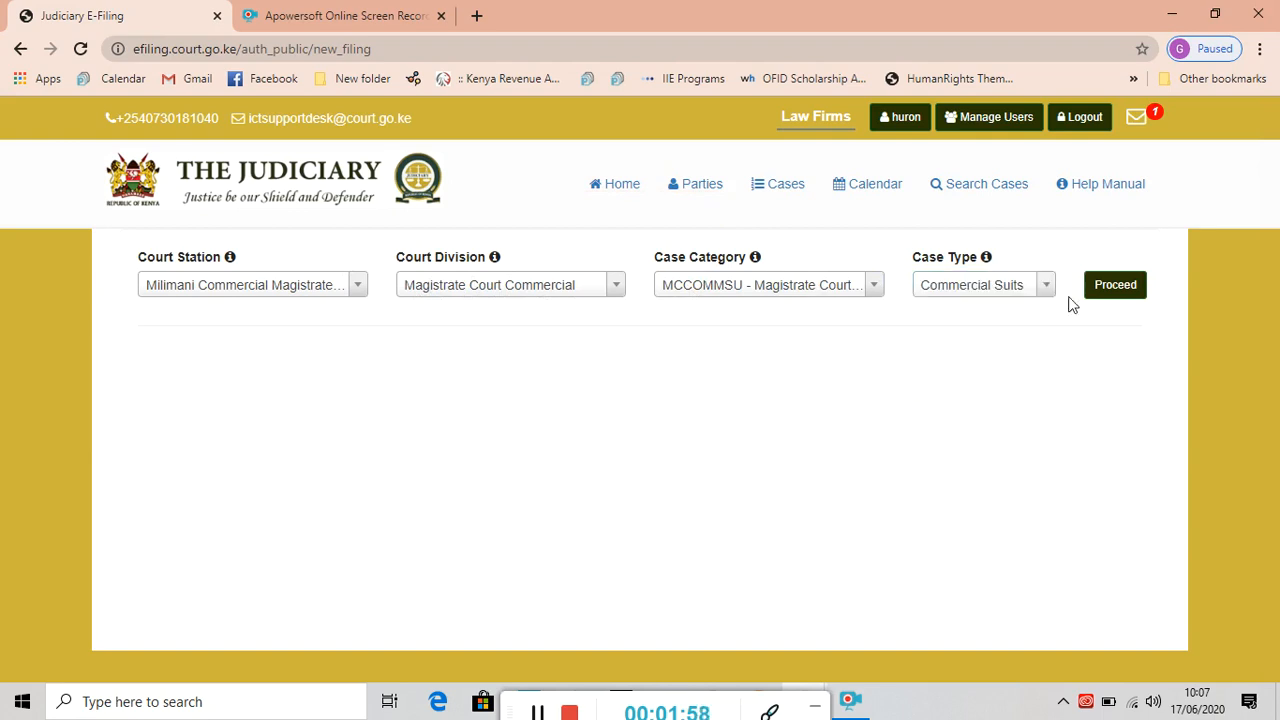
# Confirm the court and case selections and open the Add Case Parties dialog.
pyautogui.click(1124, 288)
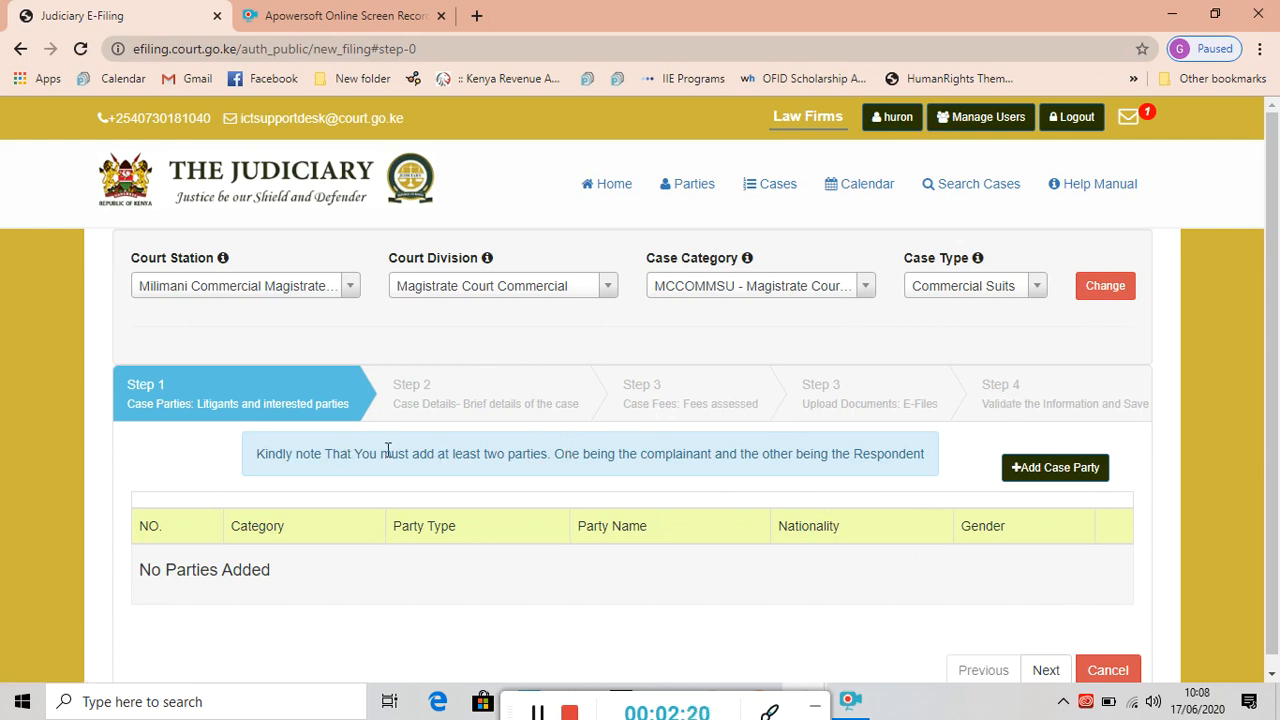
pyautogui.click(1069, 468)
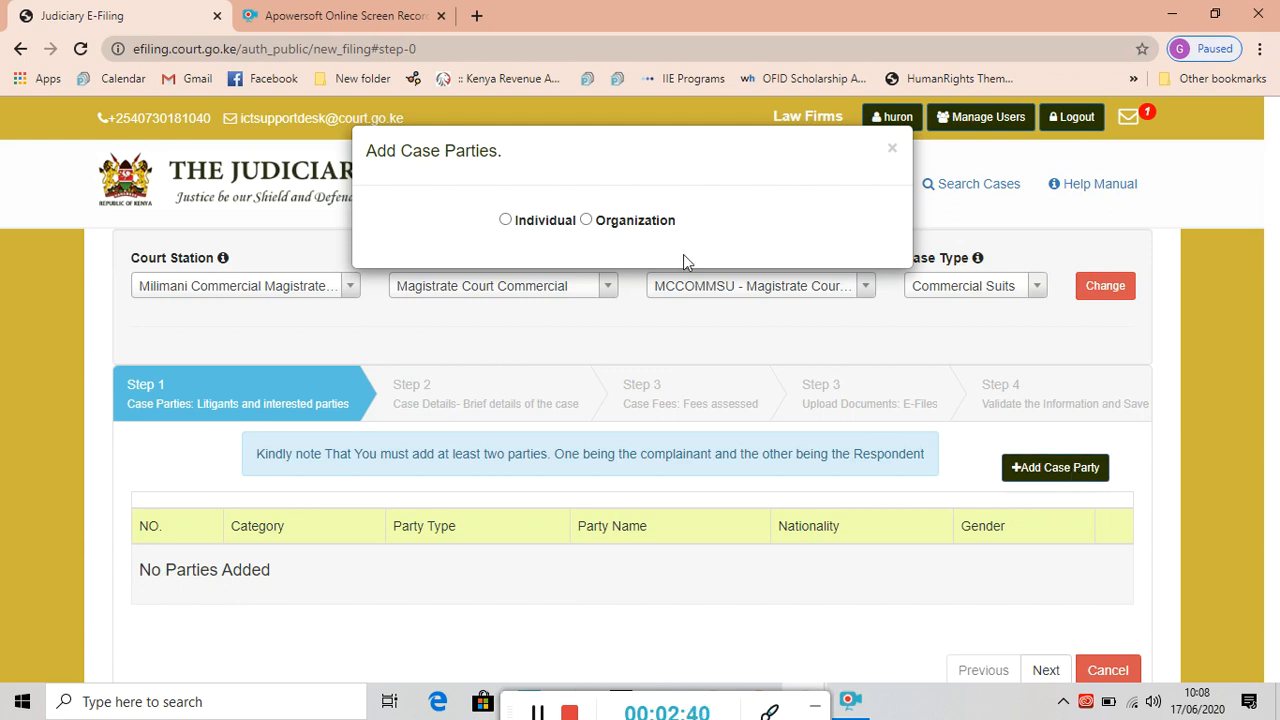
# Add an individual 1st-level Plaintiff and enter the party's full name.
pyautogui.click(505, 219)
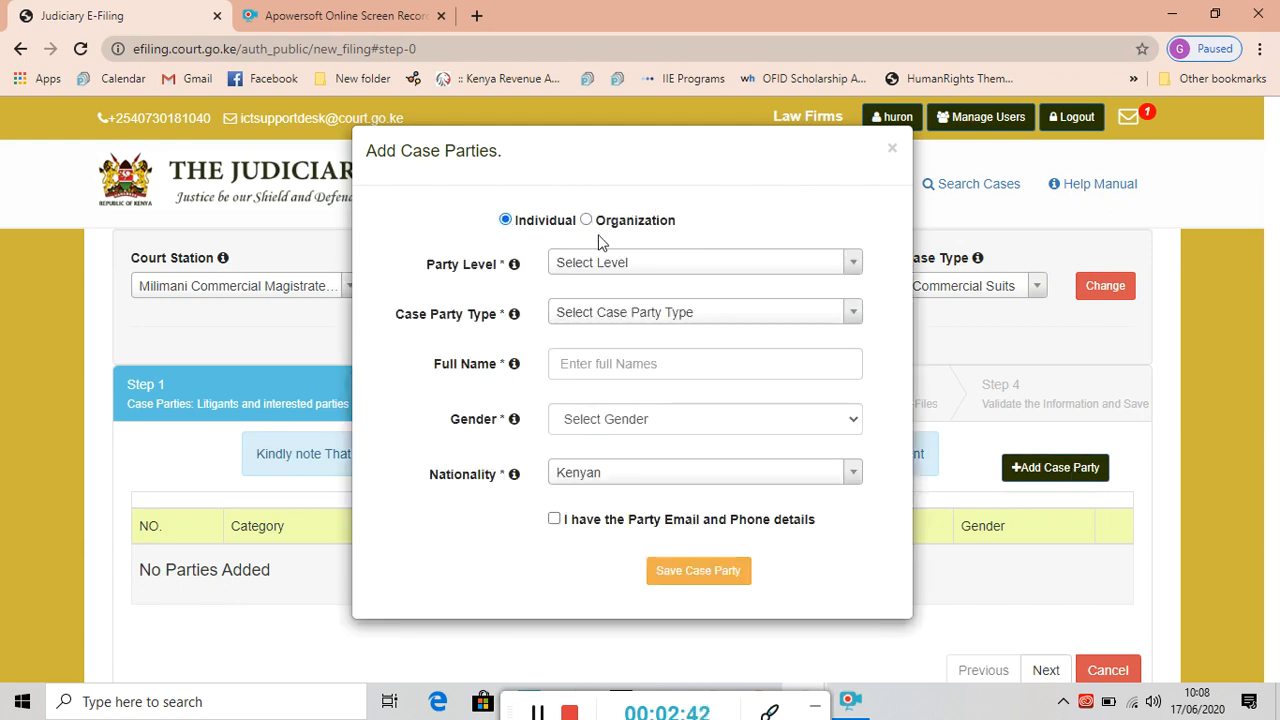
pyautogui.click(849, 262)
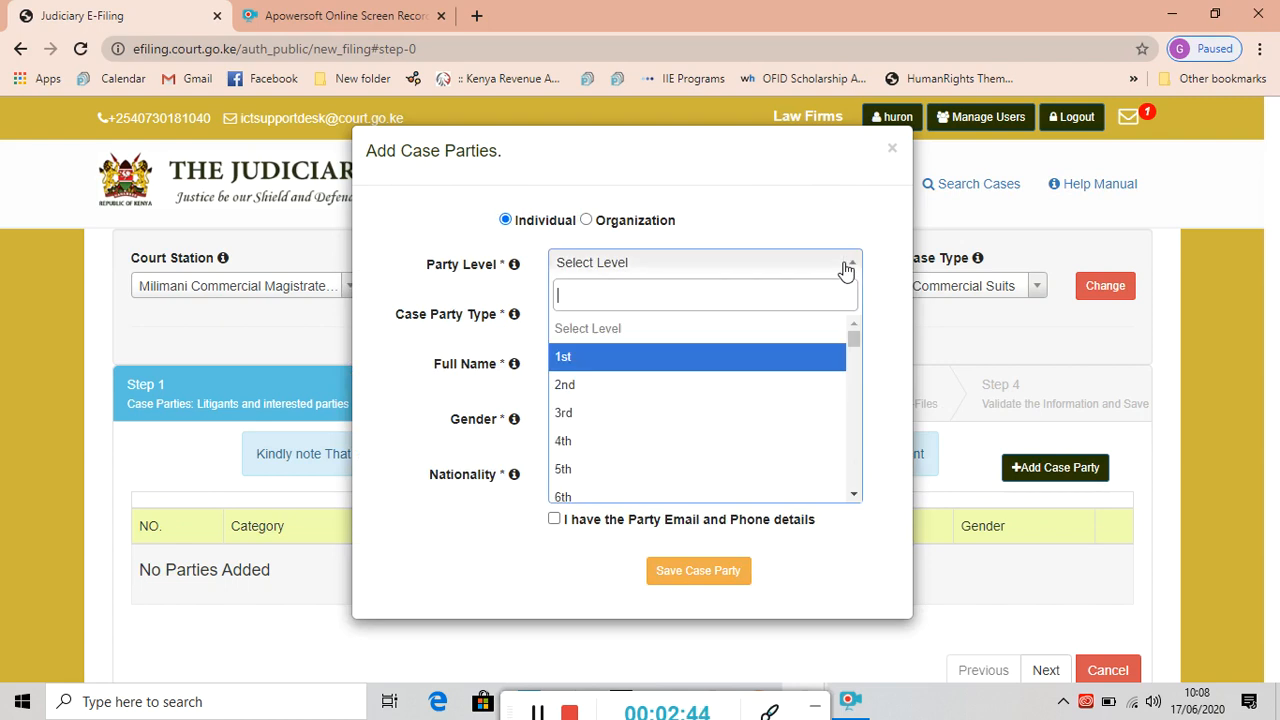
pyautogui.click(568, 360)
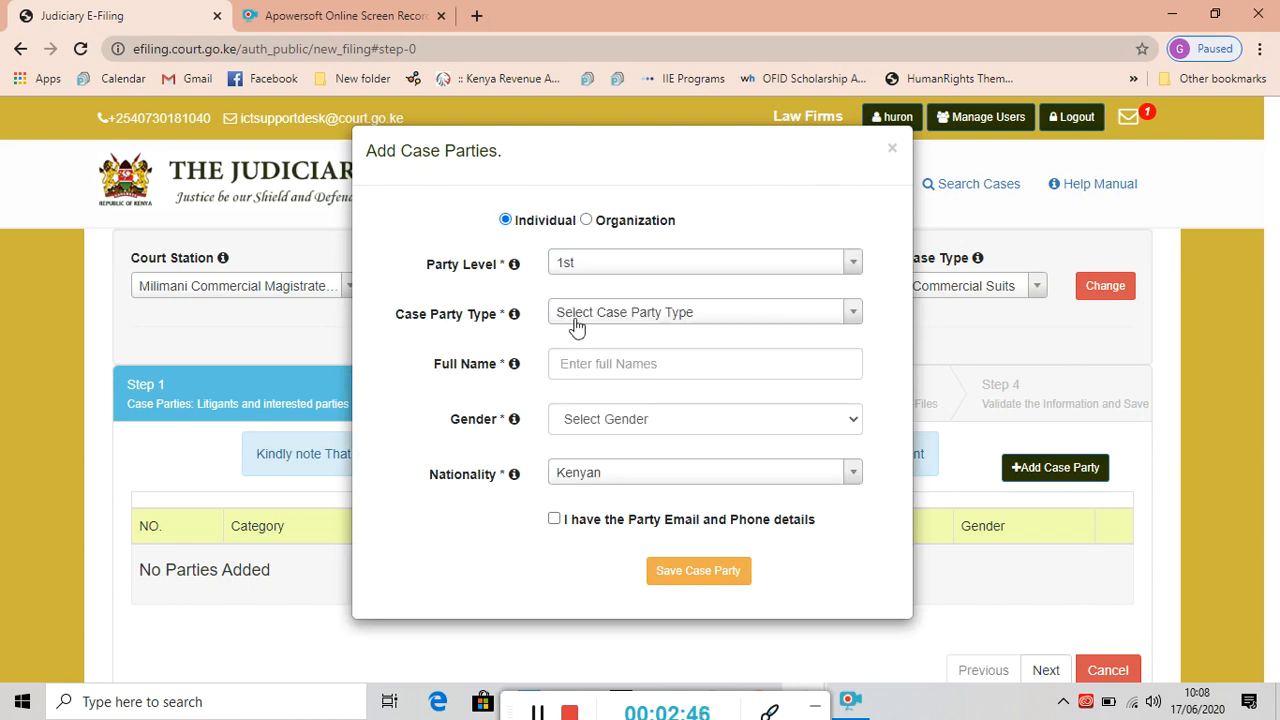
pyautogui.click(855, 318)
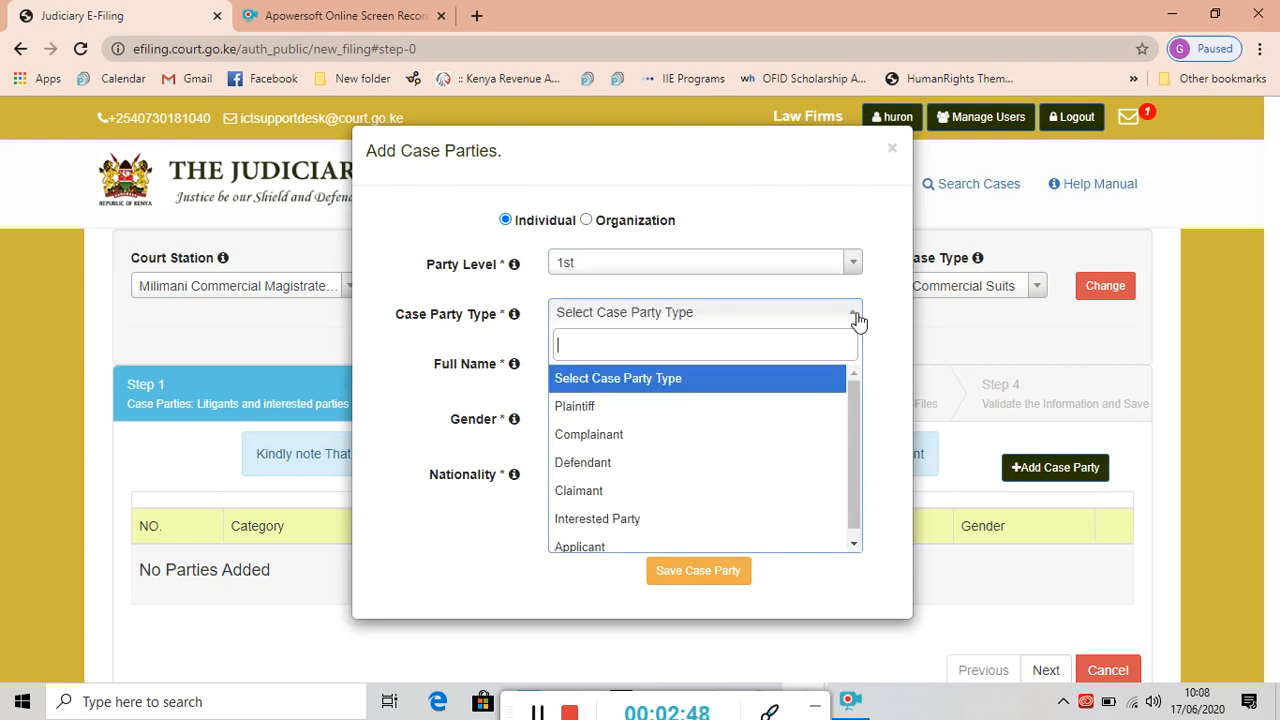
pyautogui.click(600, 406)
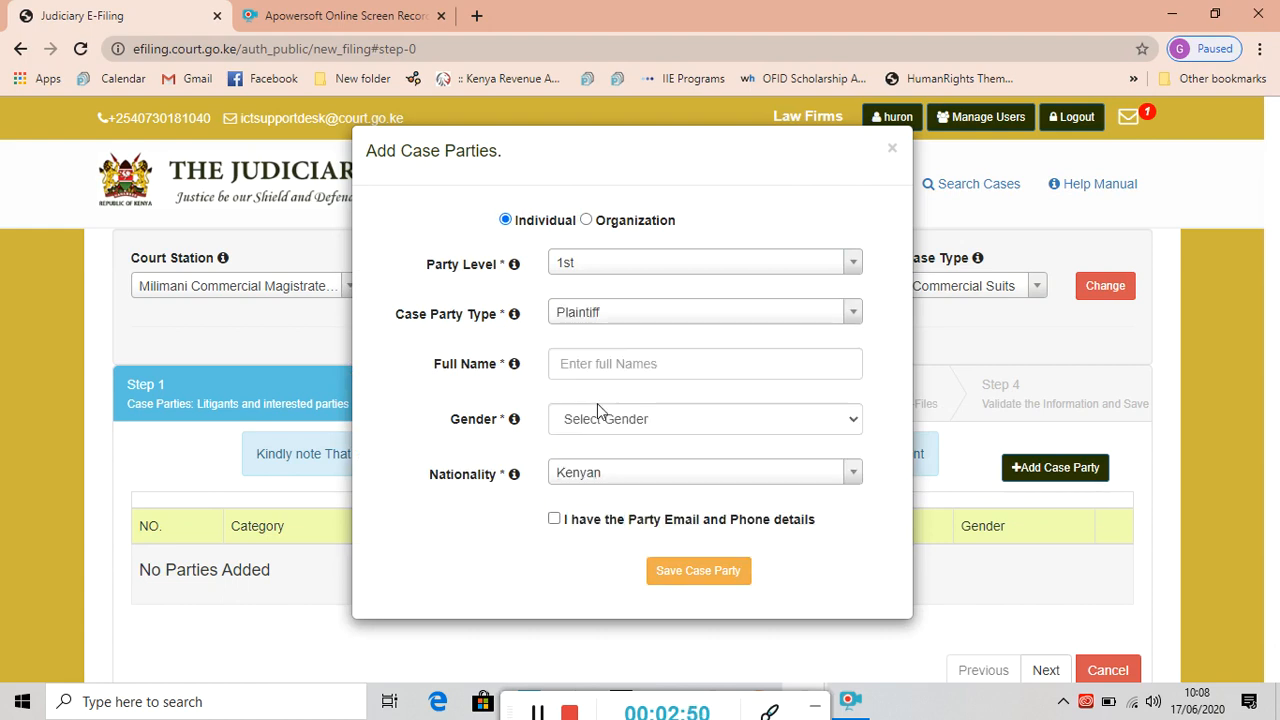
pyautogui.click(583, 363)
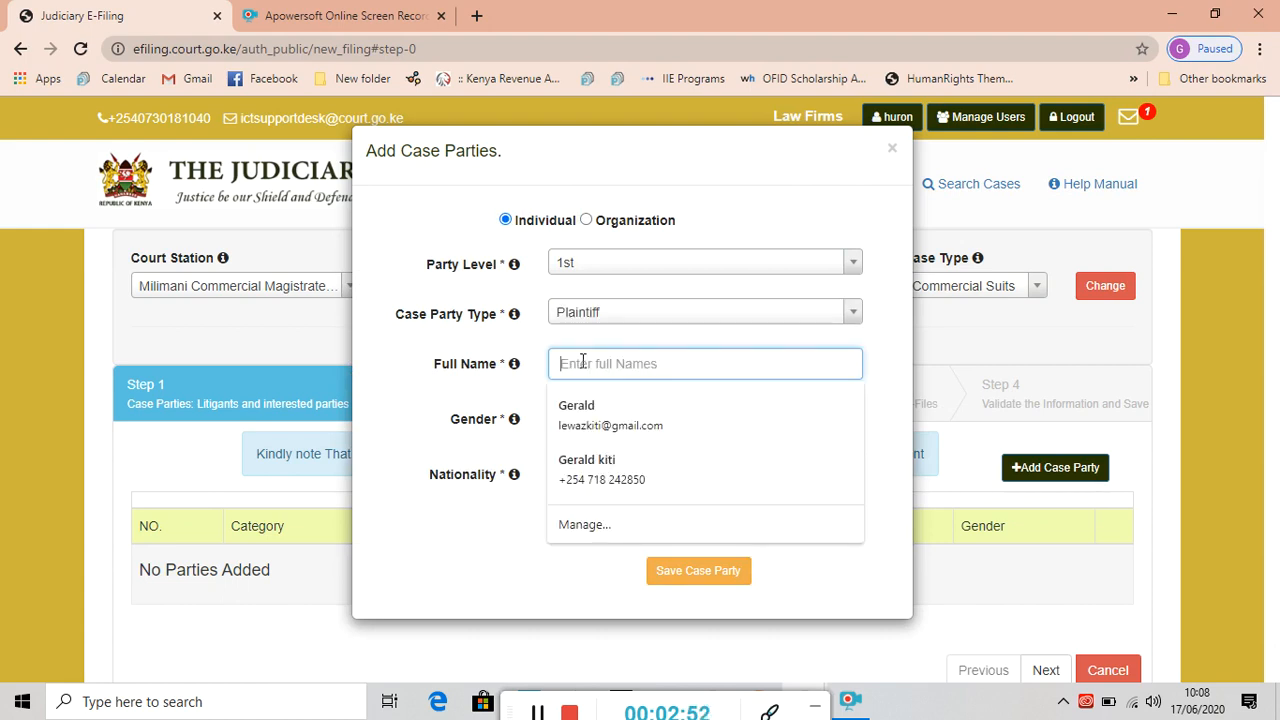
pyautogui.write('Chief Justice')
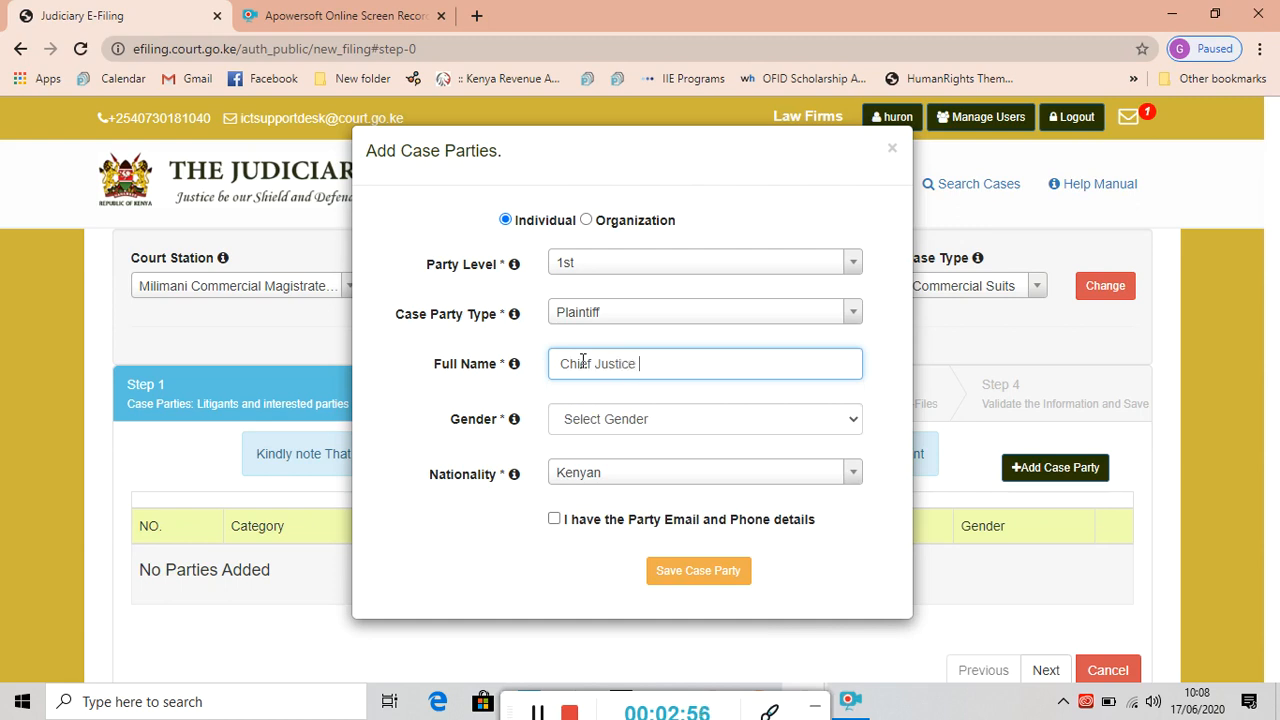
pyautogui.write(' David Maraga')
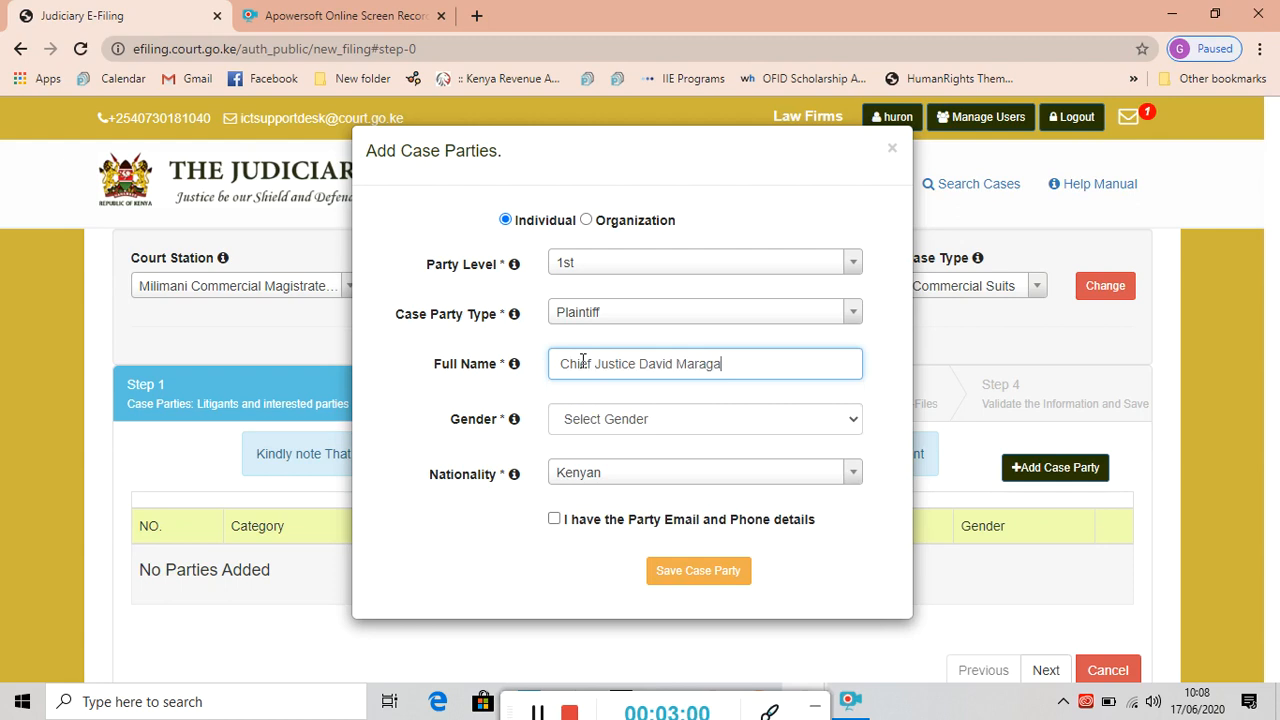
# Set the plaintiff's gender to Male and nationality to Kenyan.
pyautogui.click(850, 421)
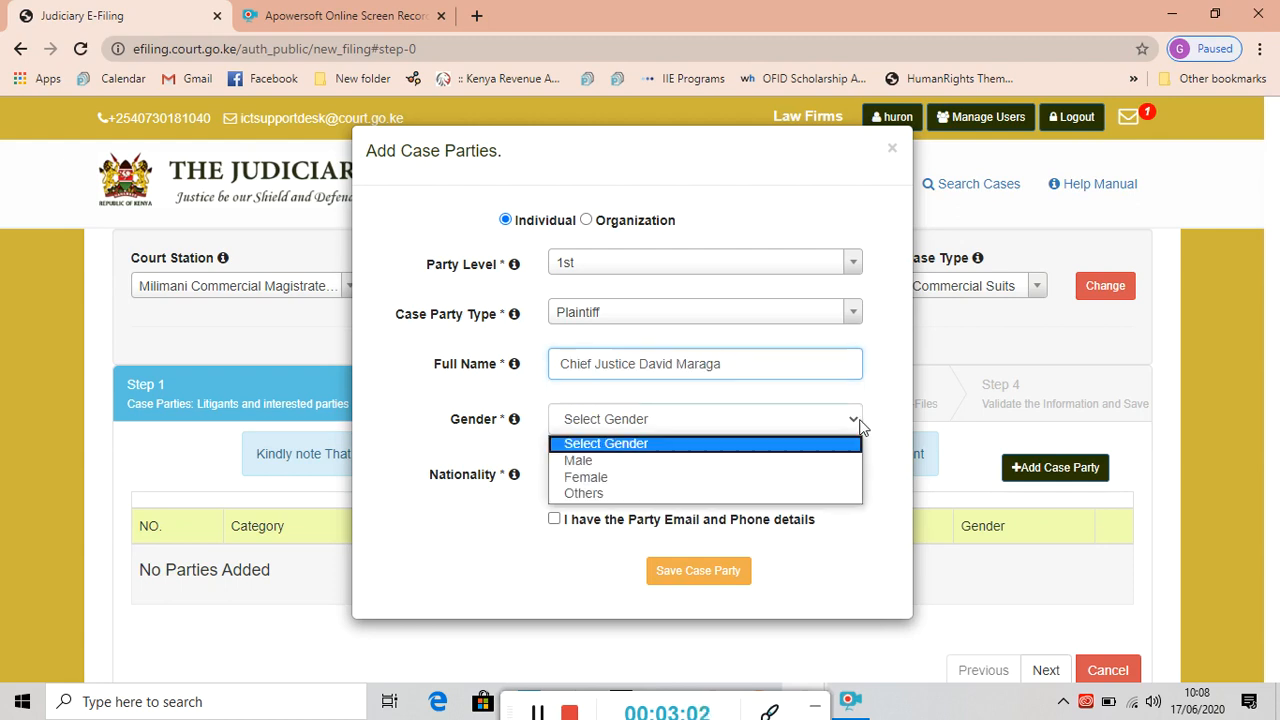
pyautogui.click(613, 460)
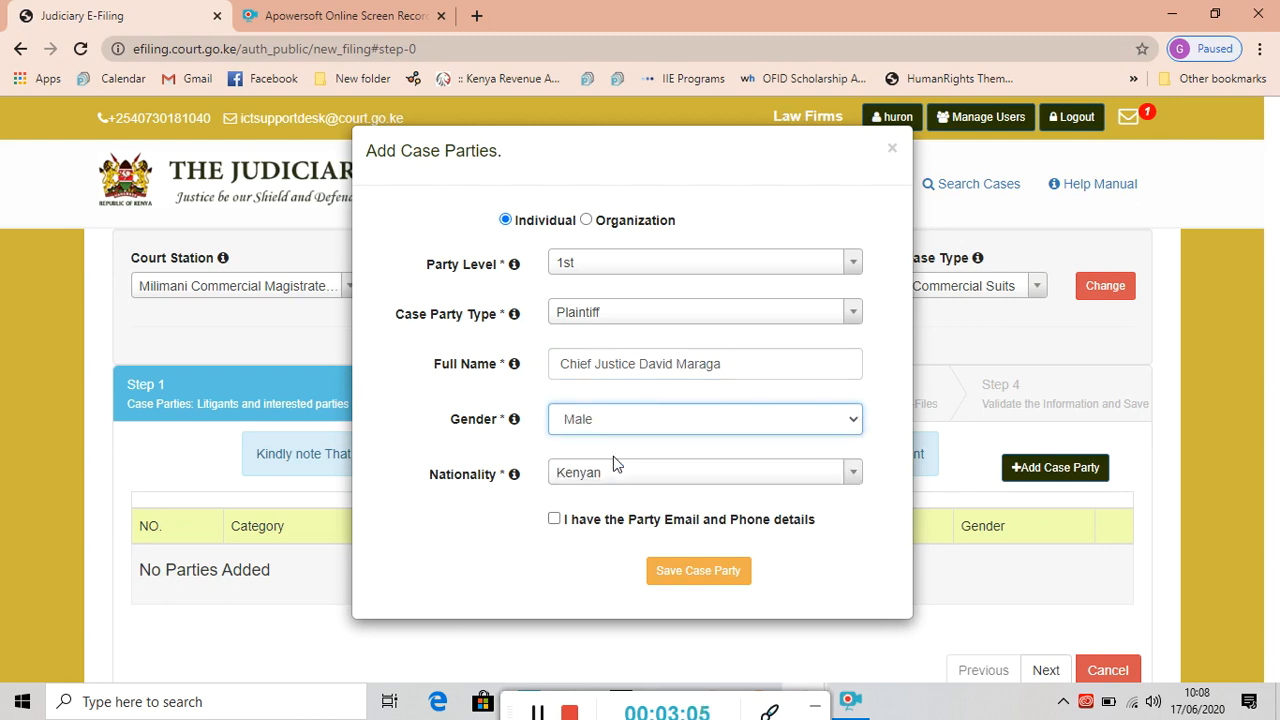
pyautogui.click(853, 474)
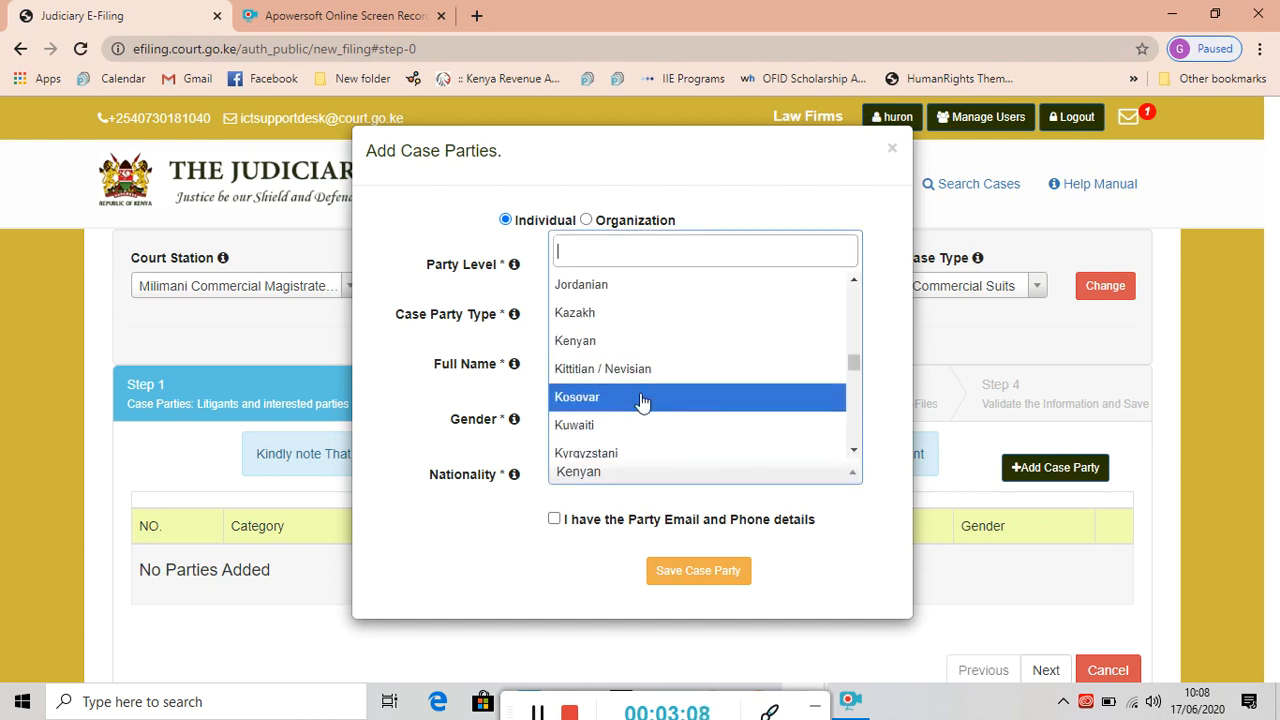
pyautogui.click(607, 345)
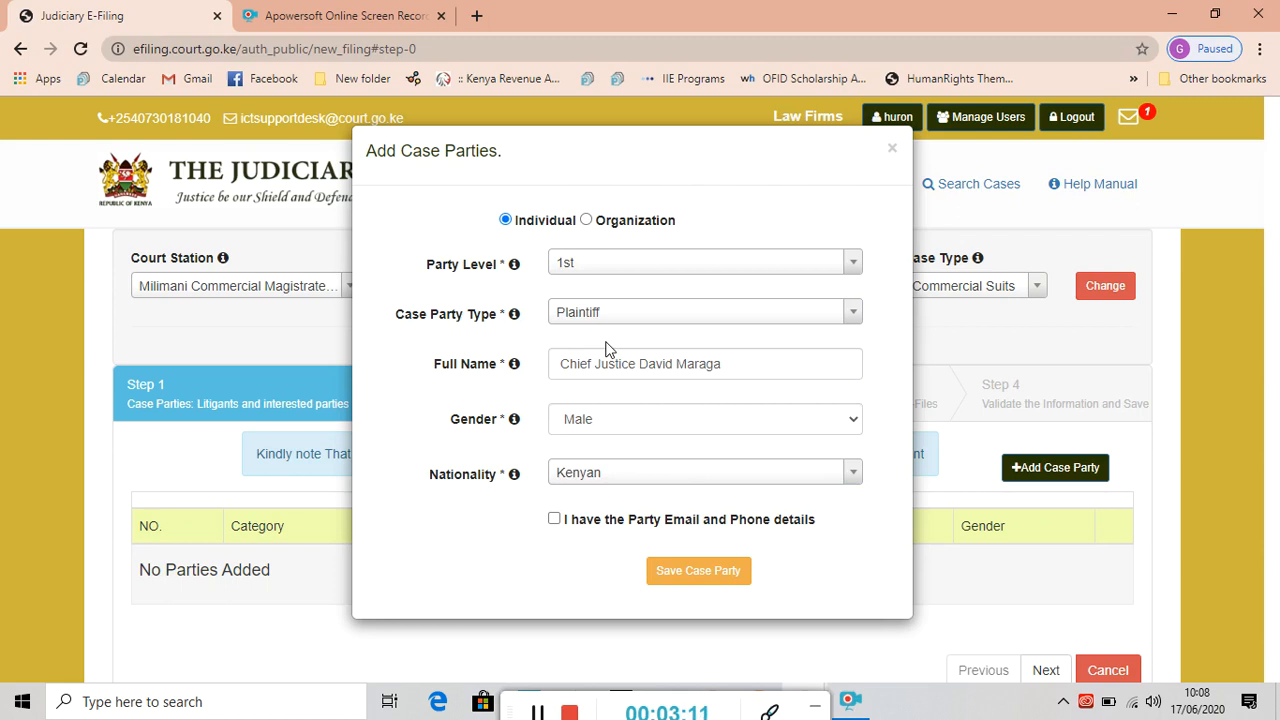
# Enter the plaintiff's telephone number, e-mail address and ID number.
pyautogui.click(555, 520)
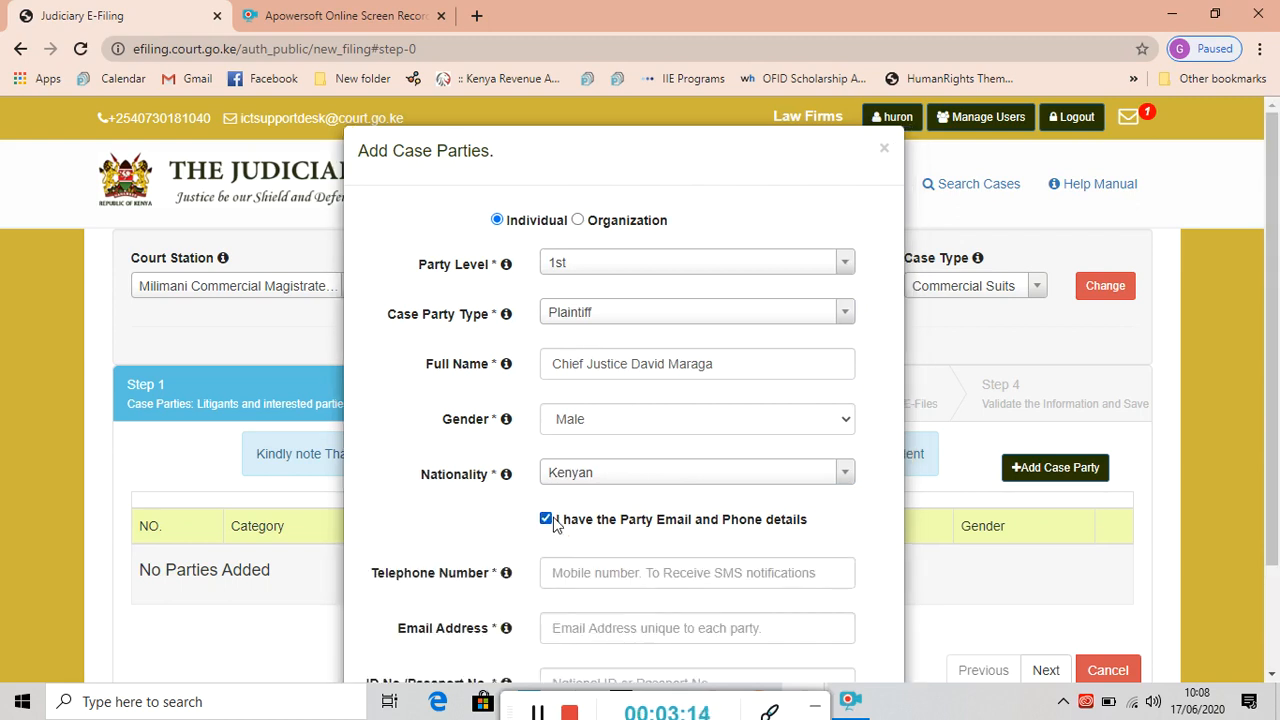
pyautogui.click(588, 578)
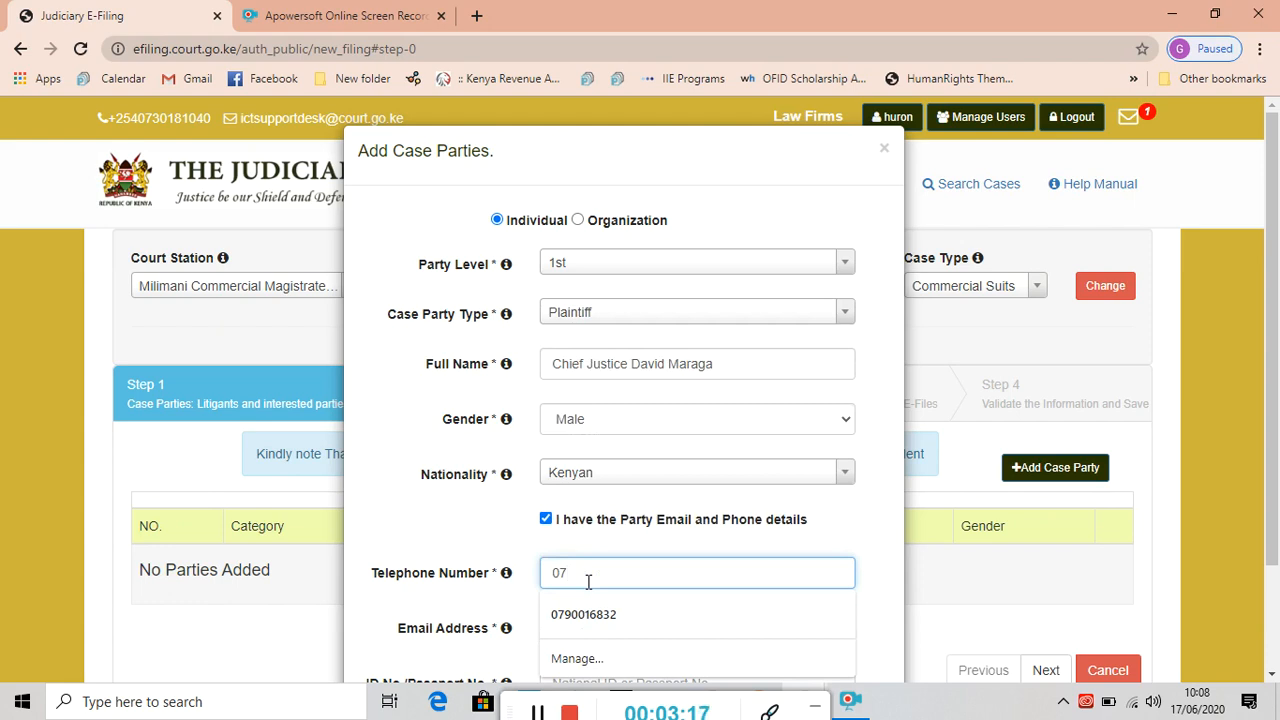
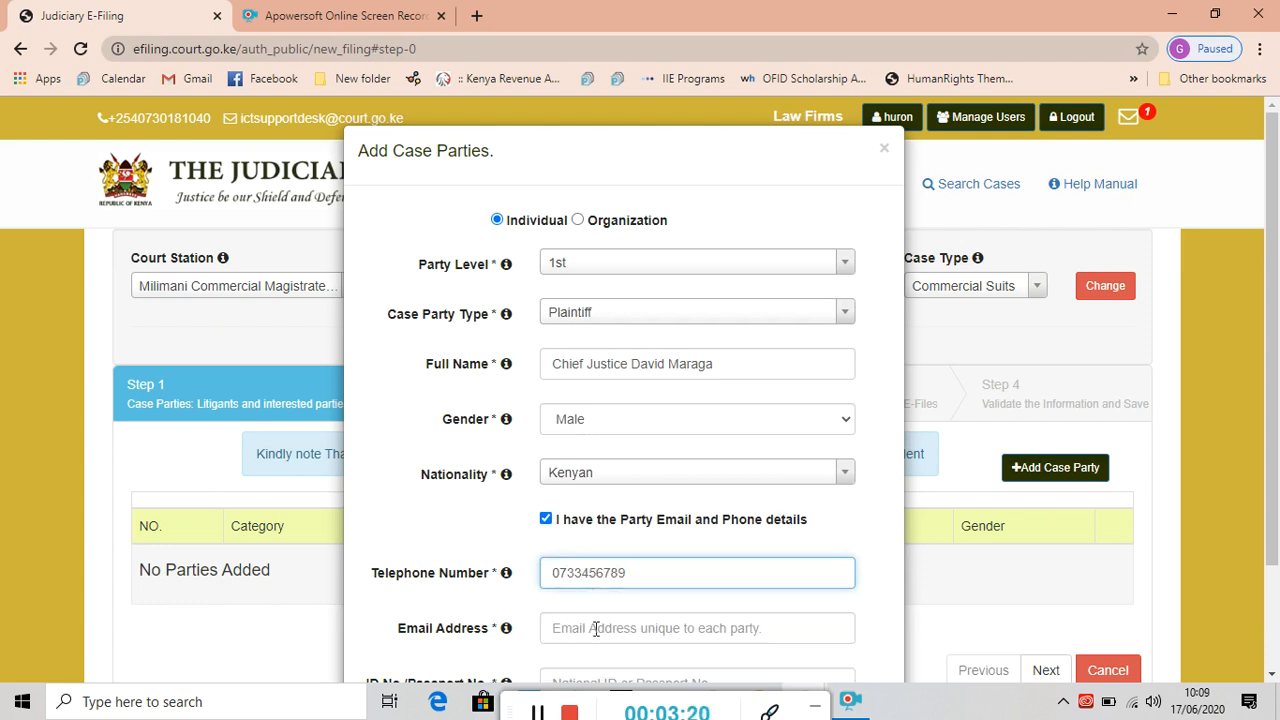
pyautogui.click(595, 628)
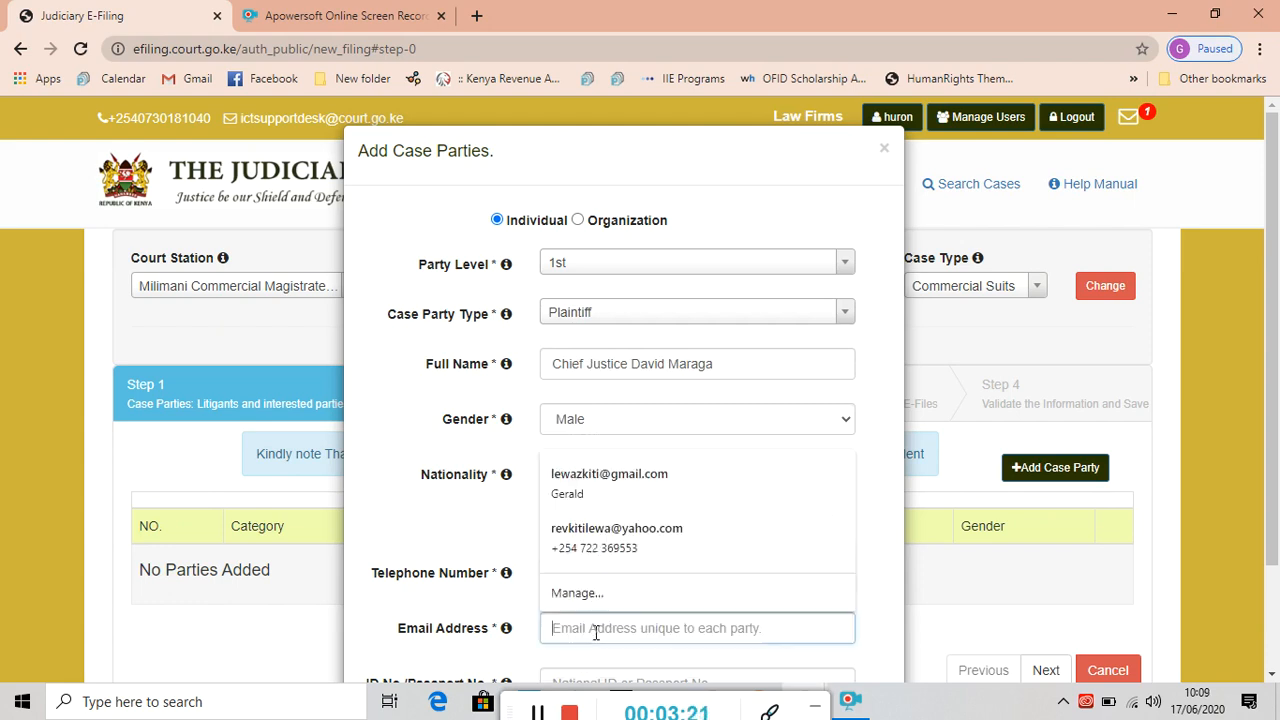
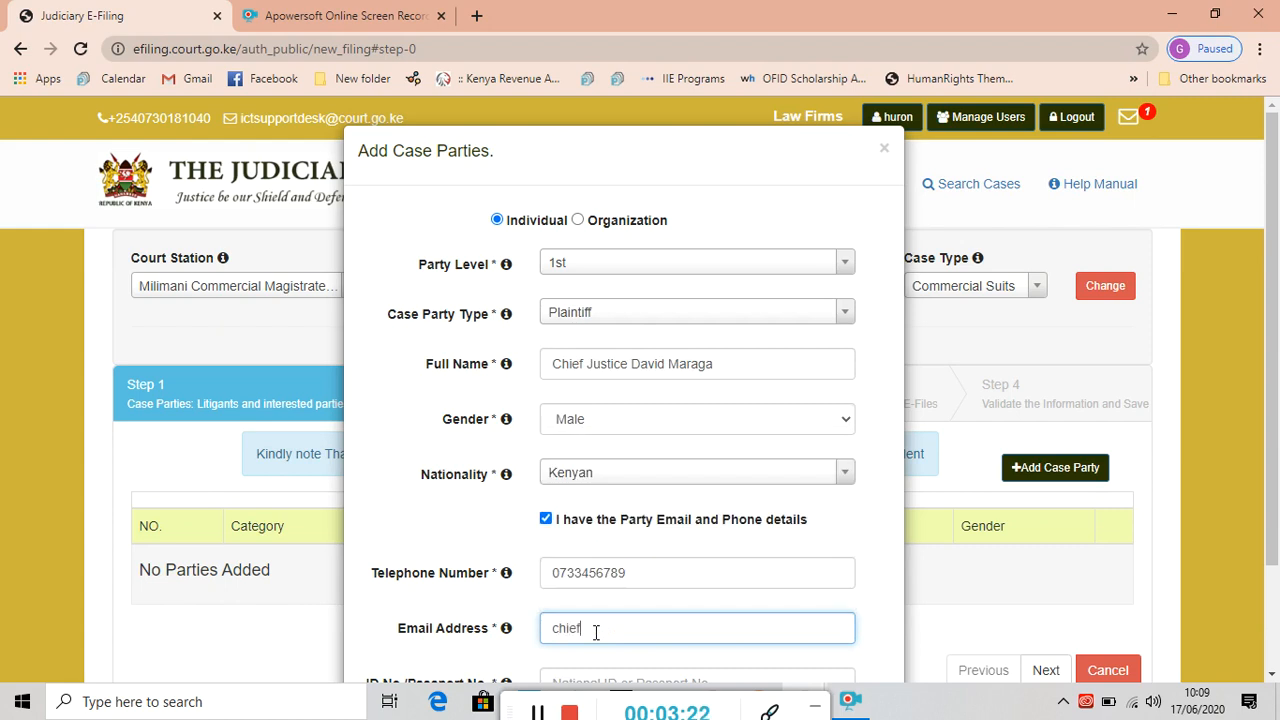
pyautogui.scroll(-3, 878, 631)
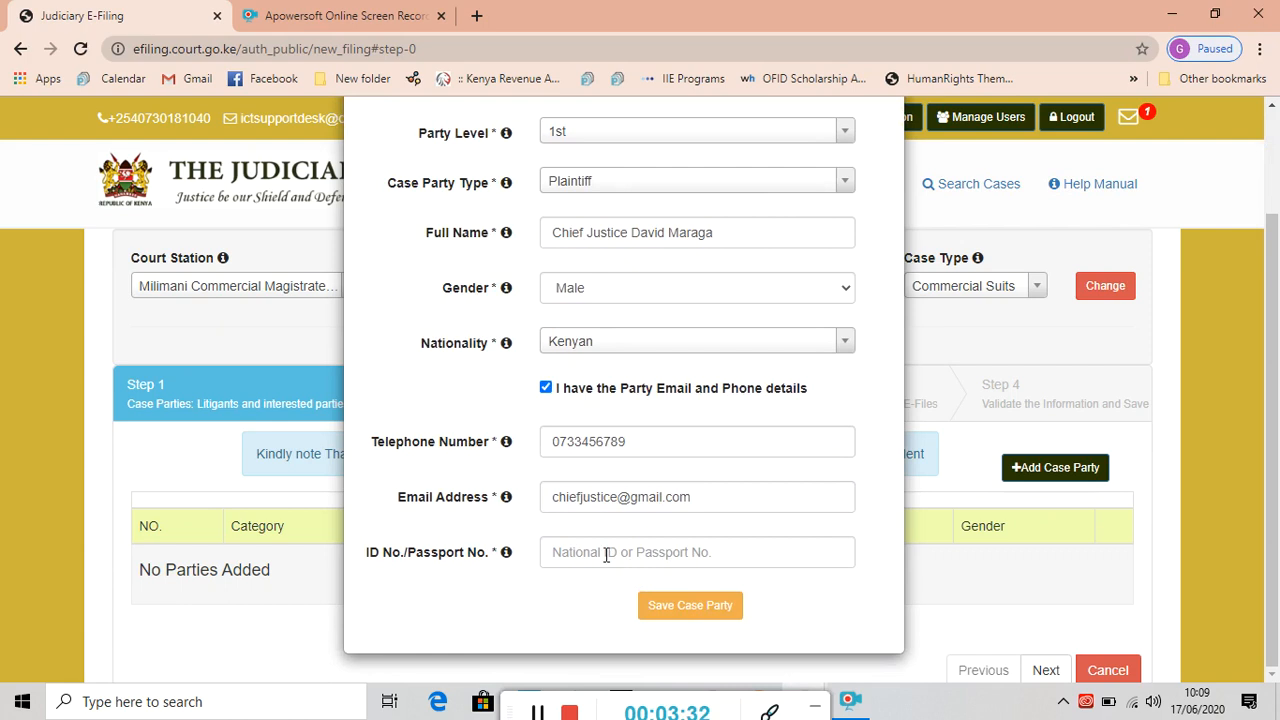
pyautogui.click(606, 555)
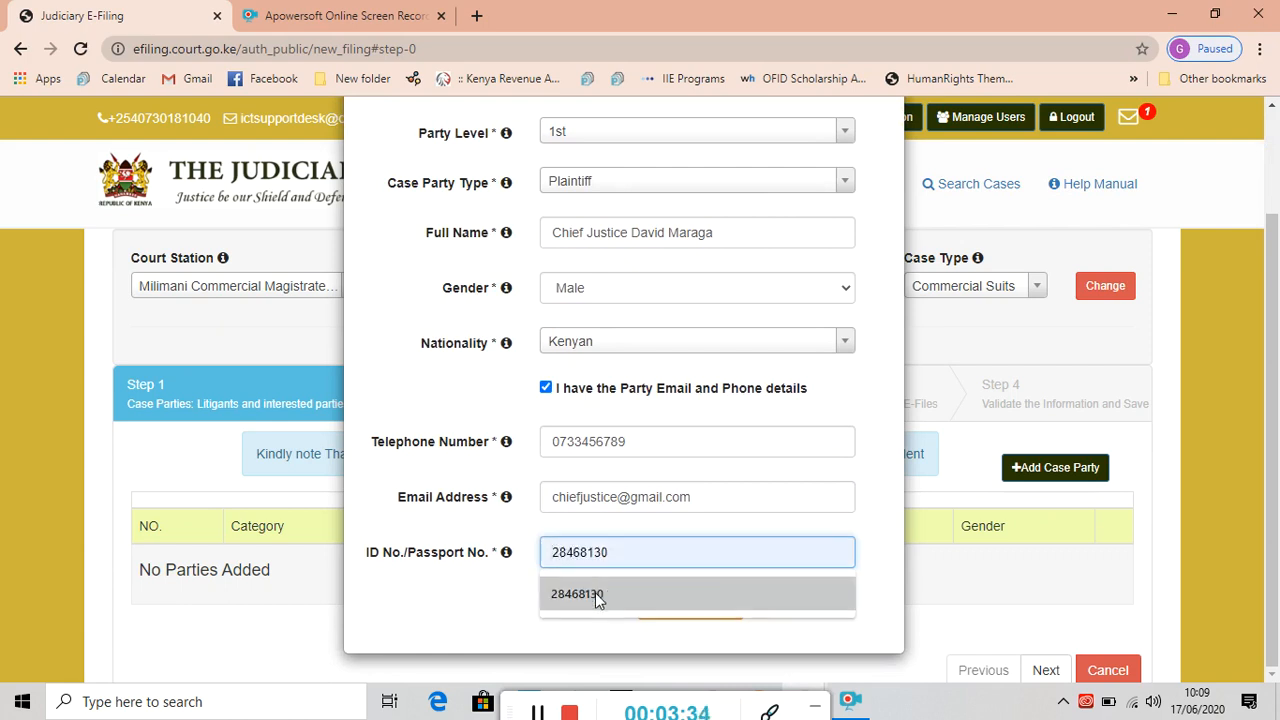
pyautogui.click(595, 592)
# Save the plaintiff to the case's parties table.
pyautogui.click(705, 607)
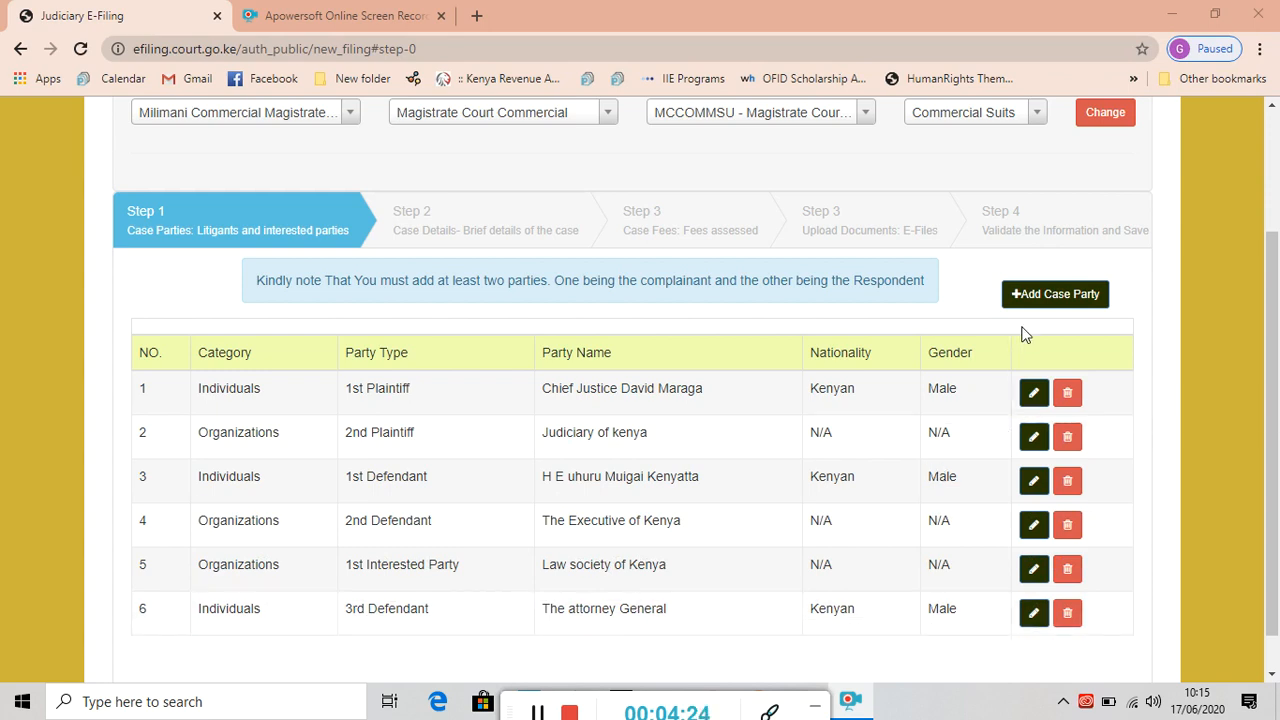
pyautogui.click(1060, 300)
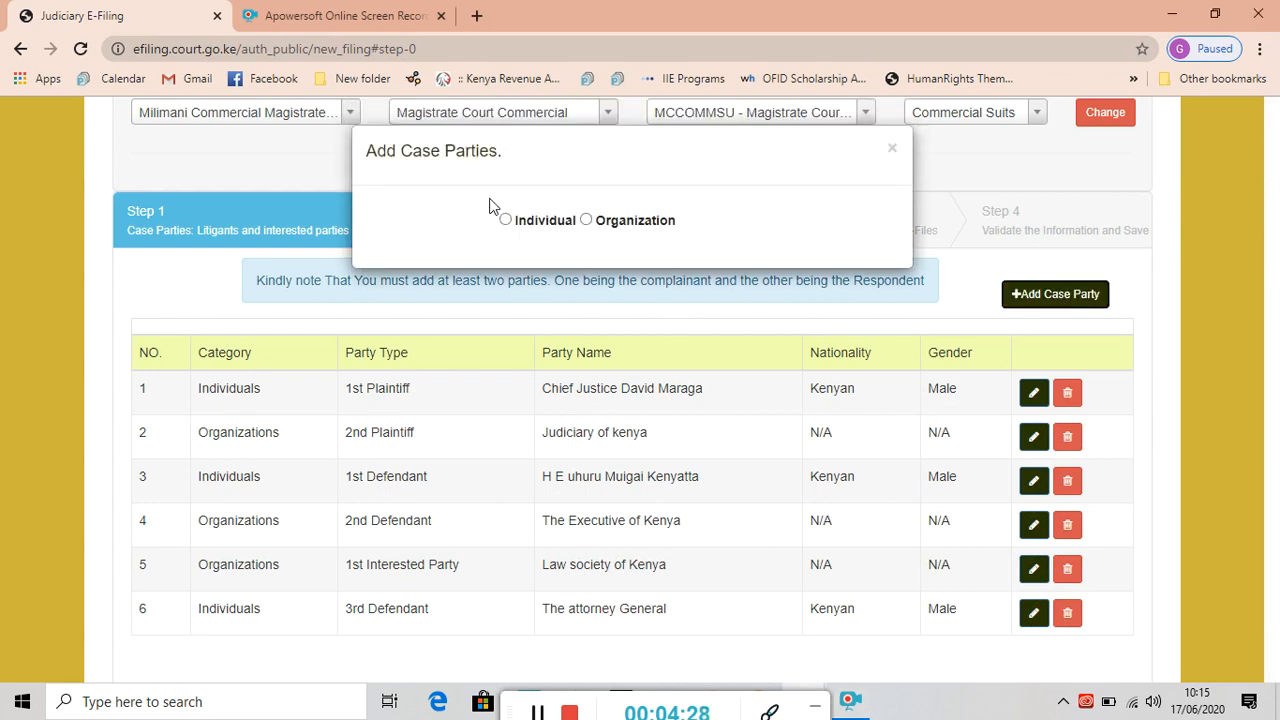
pyautogui.click(506, 221)
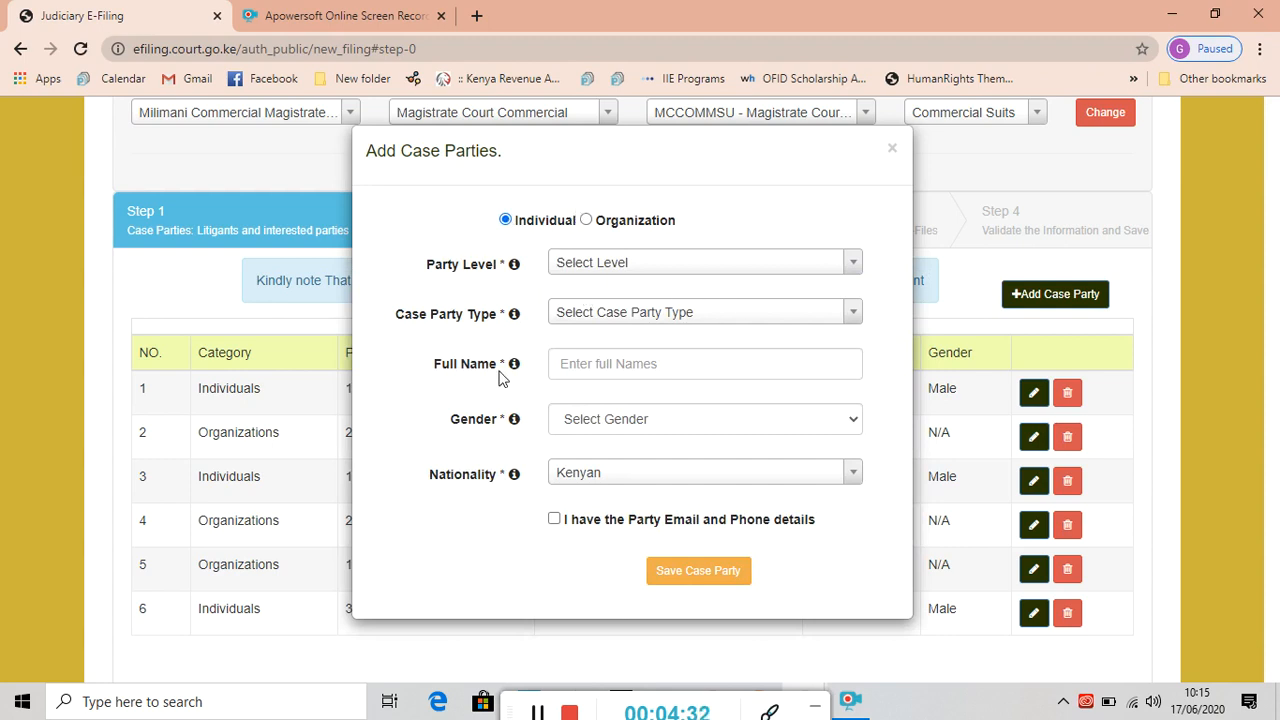
pyautogui.click(850, 315)
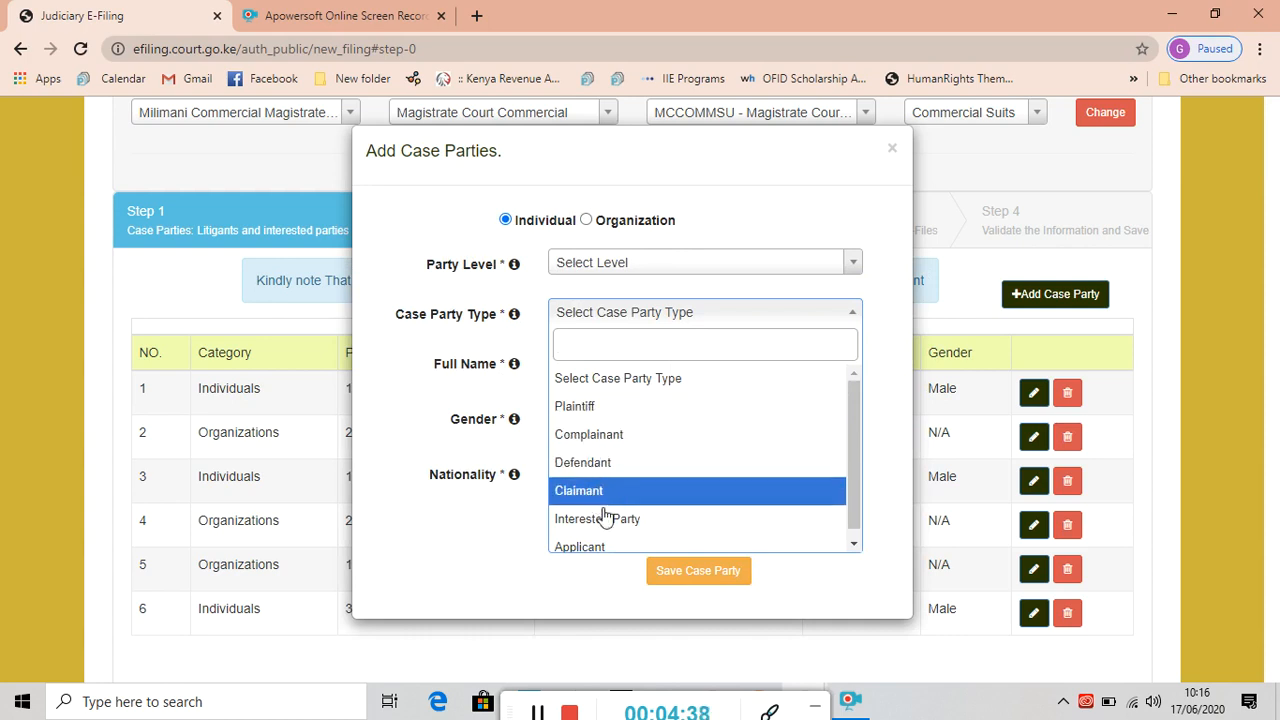
pyautogui.click(851, 545)
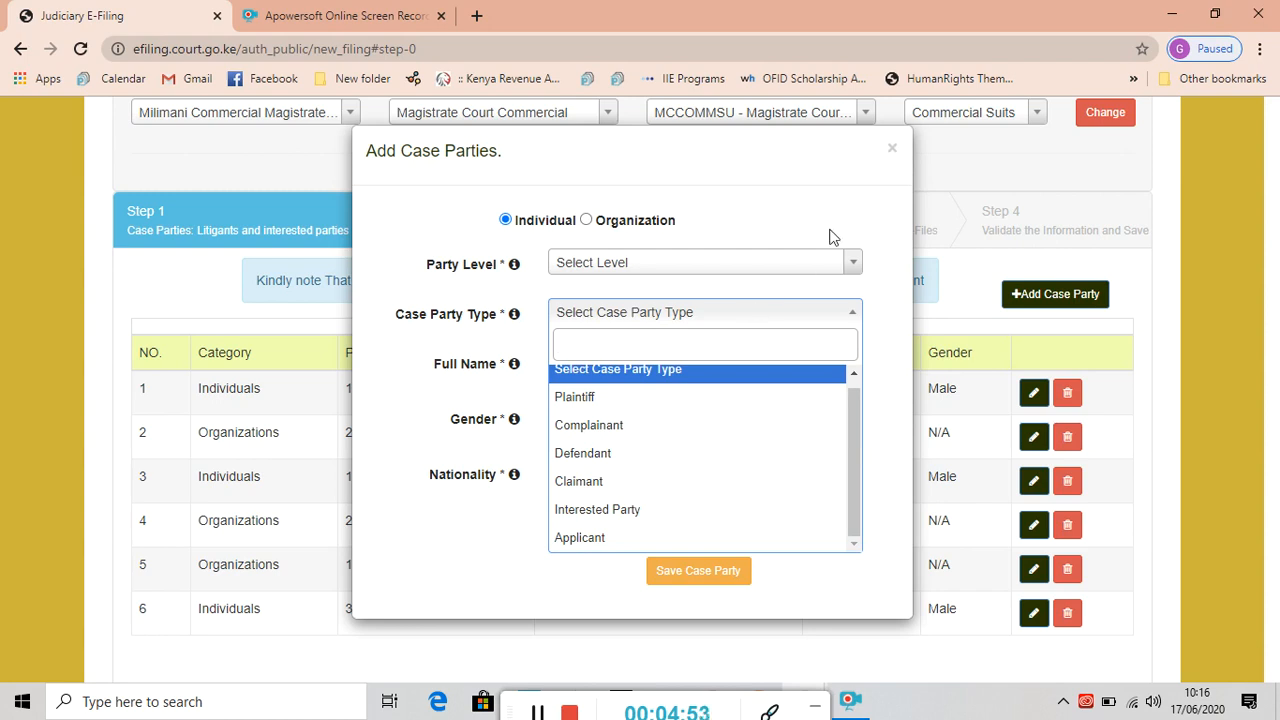
pyautogui.click(892, 152)
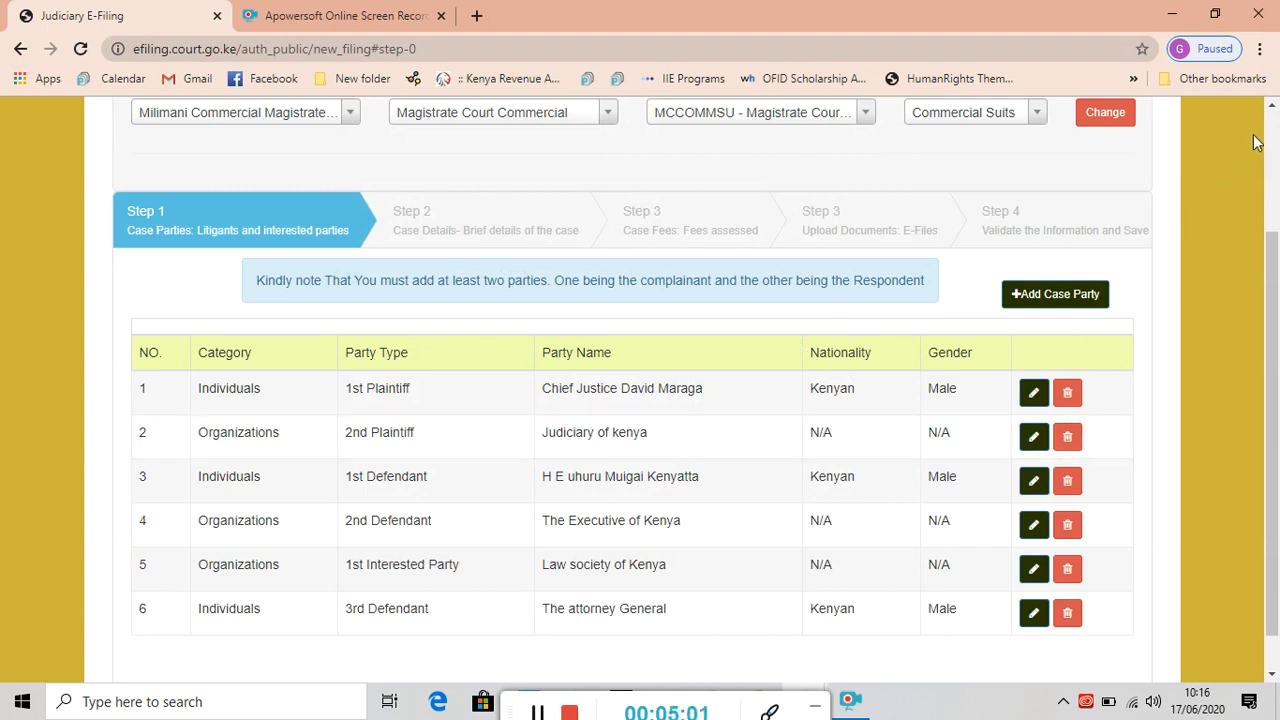
pyautogui.click(1272, 106)
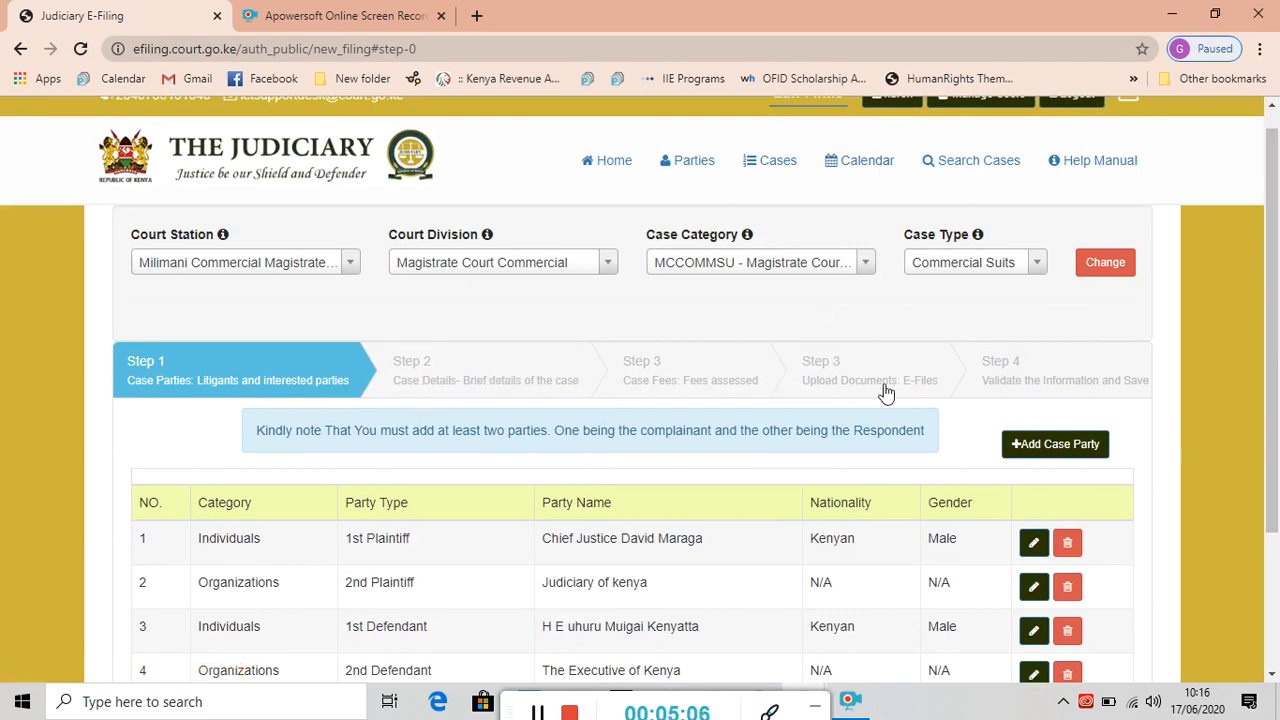
pyautogui.moveTo(1275, 388); pyautogui.dragTo(1277, 525)
# Enter the citation, a case value of 2000000 and the case summary, then continue to Case Fees.
pyautogui.click(1045, 658)
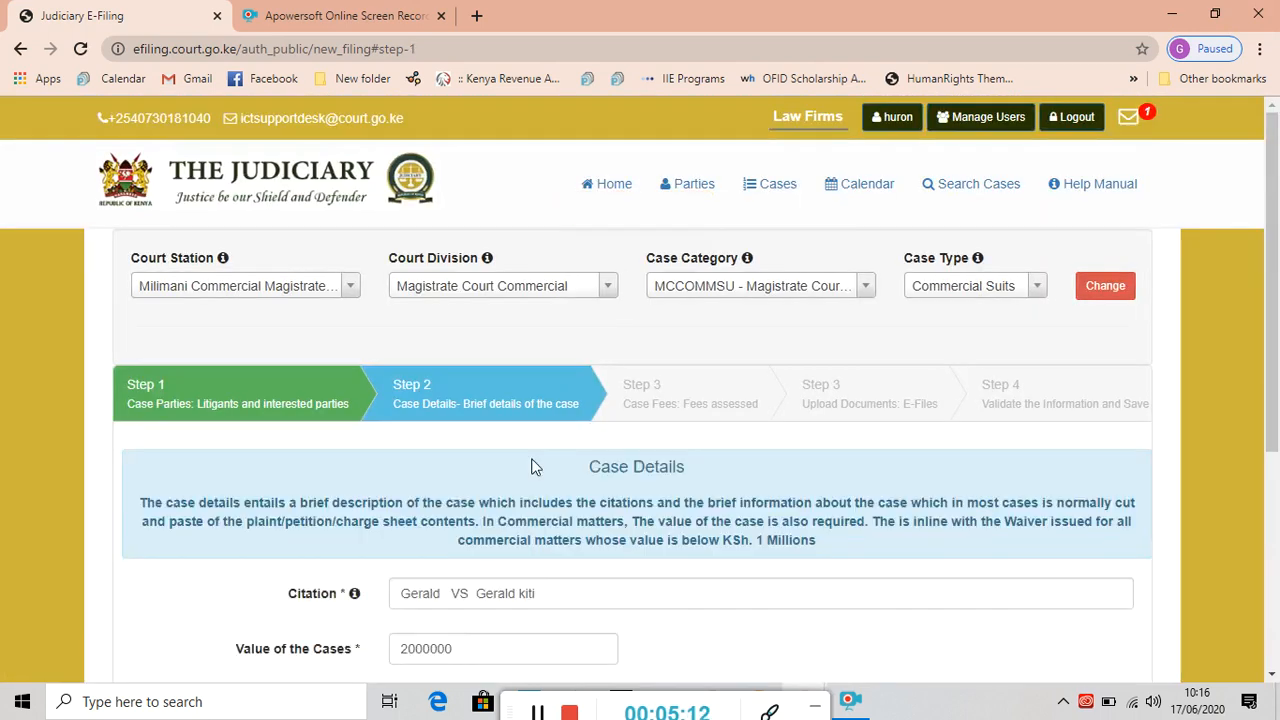
pyautogui.moveTo(1277, 338); pyautogui.dragTo(1277, 493)
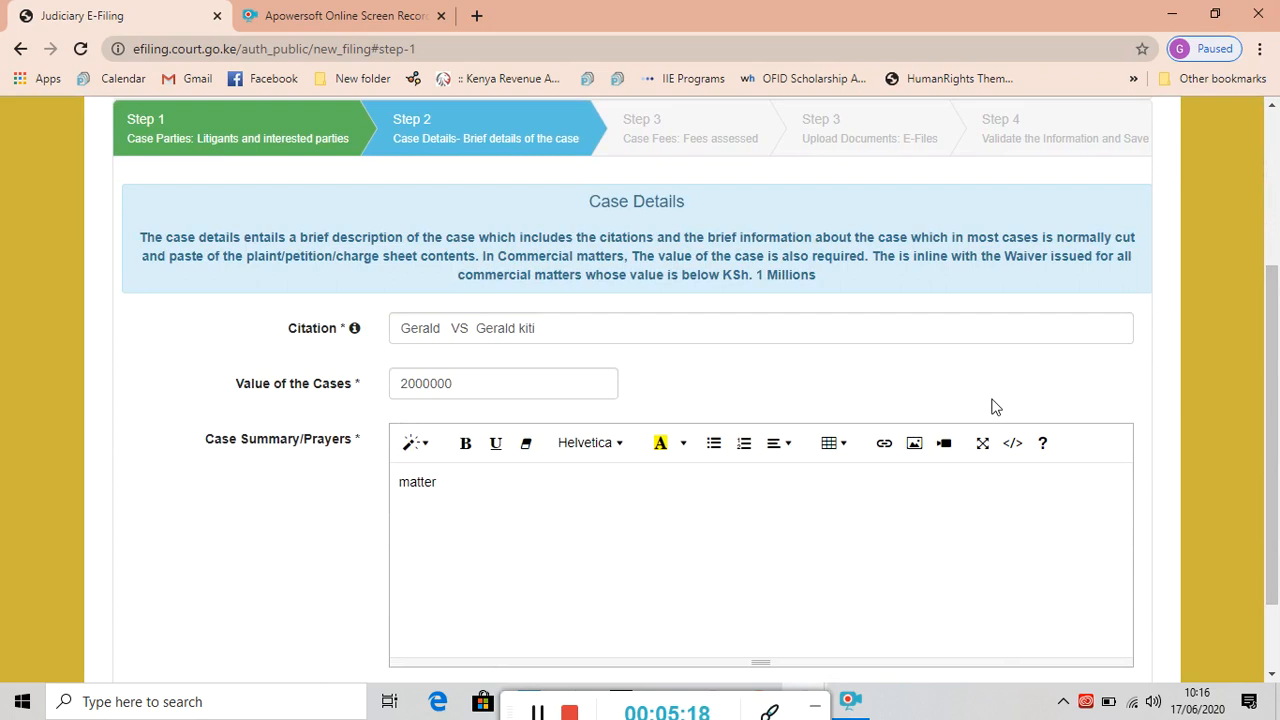
pyautogui.moveTo(1272, 337); pyautogui.dragTo(1276, 460)
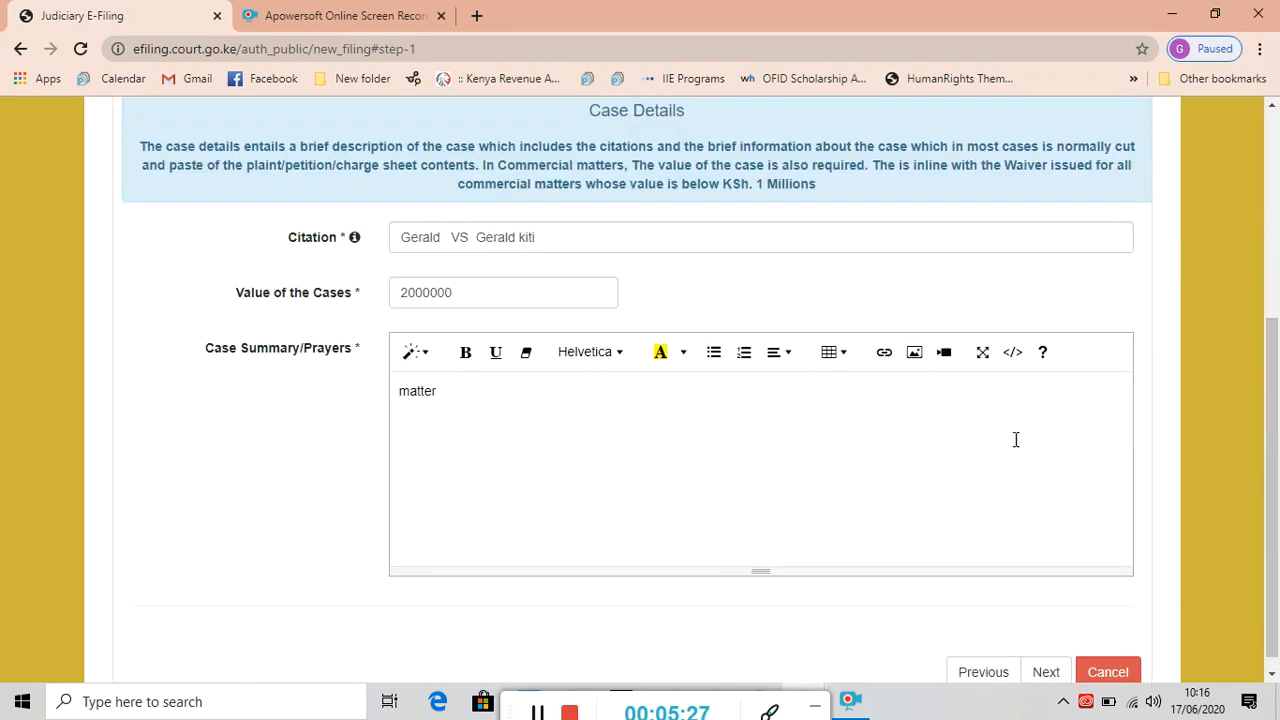
pyautogui.click(550, 703)
pyautogui.click(537, 711)
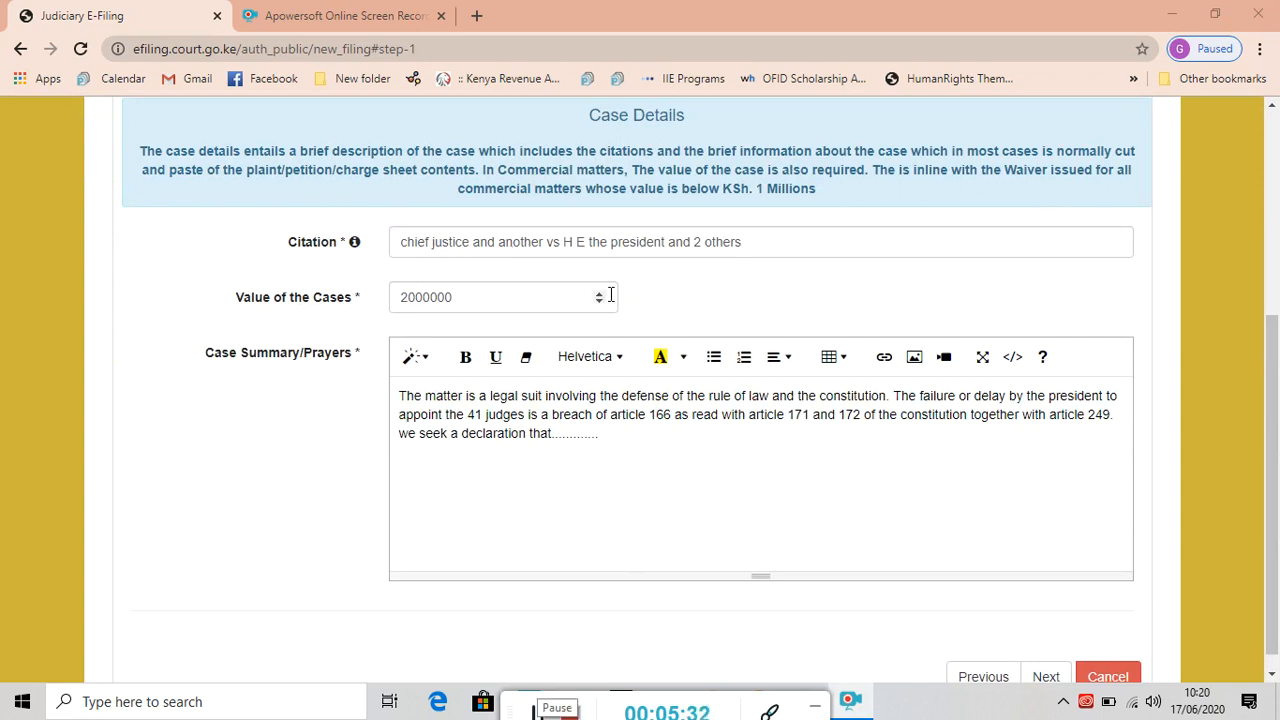
pyautogui.moveTo(1270, 385)
pyautogui.mouseDown()
pyautogui.moveTo(1262, 213)
pyautogui.moveTo(1262, 361)
pyautogui.mouseUp()
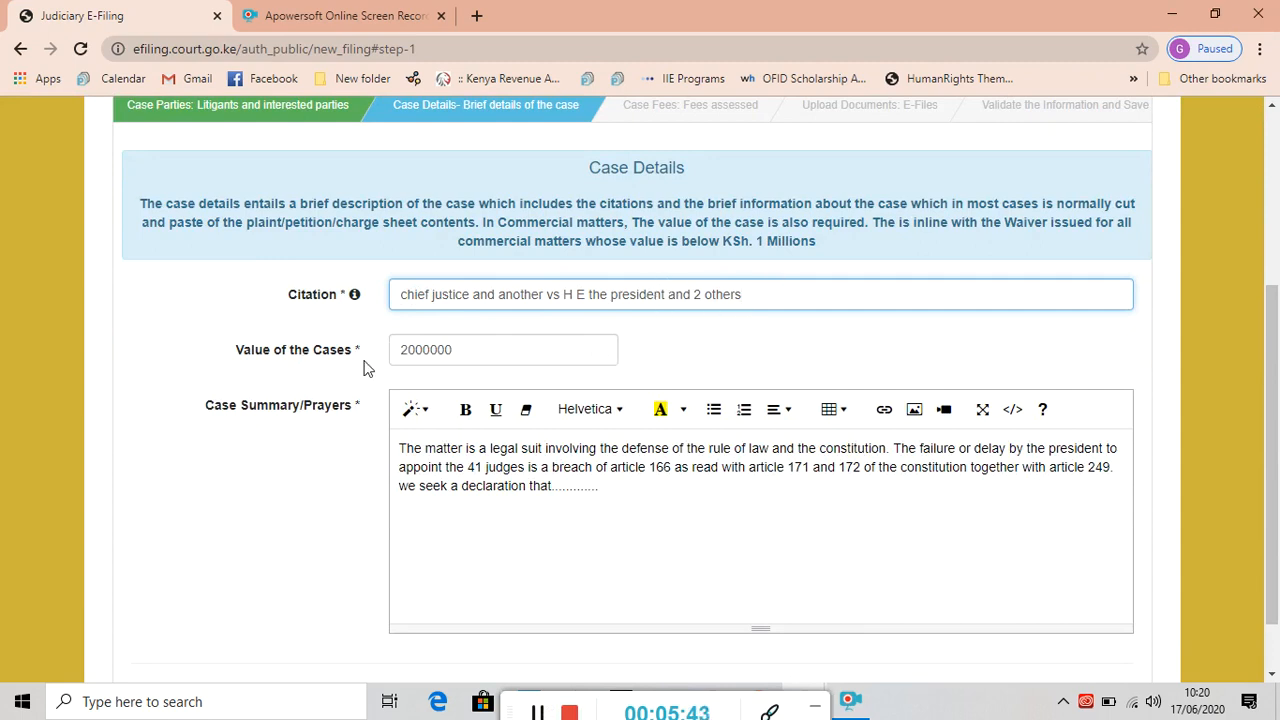
pyautogui.click(456, 349)
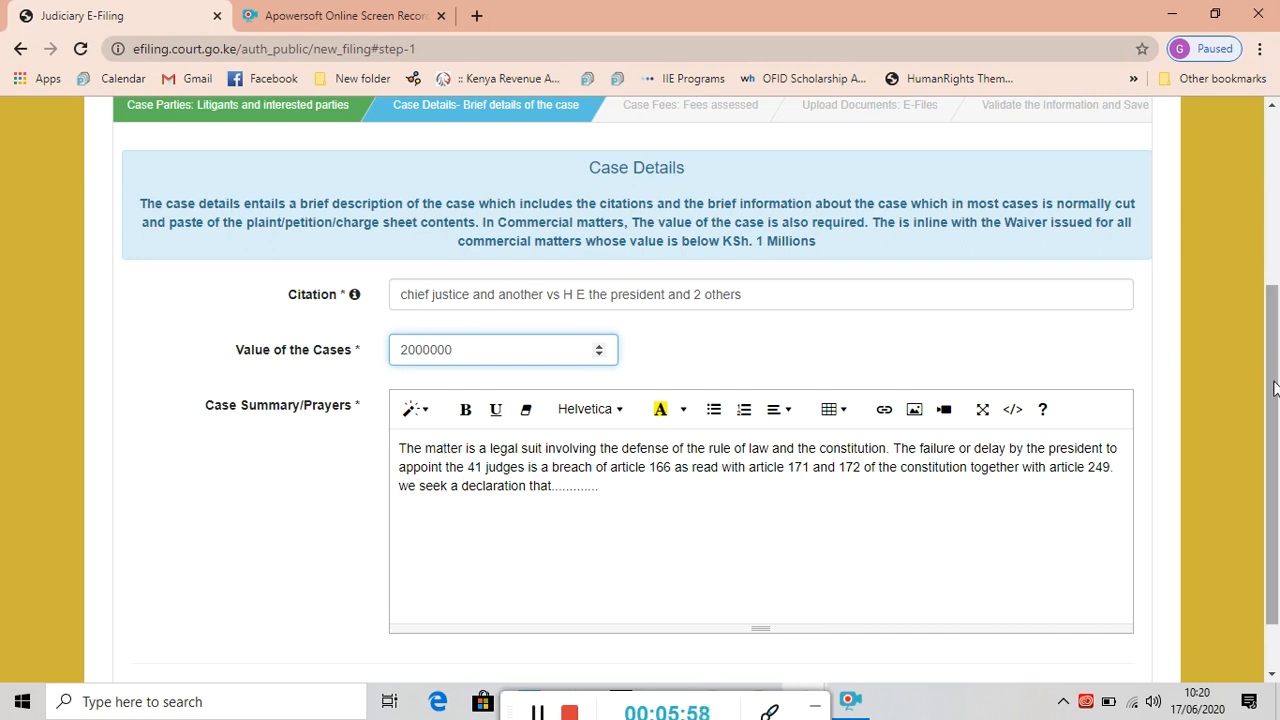
pyautogui.moveTo(1274, 388); pyautogui.dragTo(1278, 430)
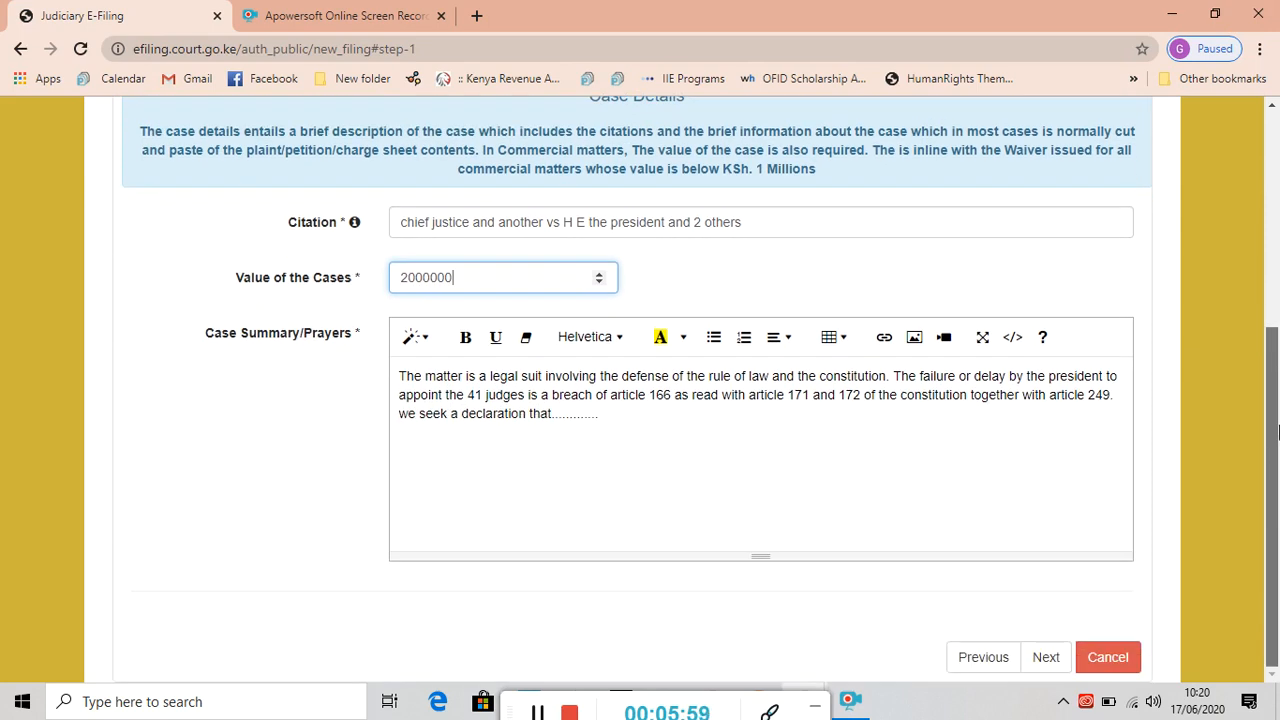
pyautogui.click(1040, 660)
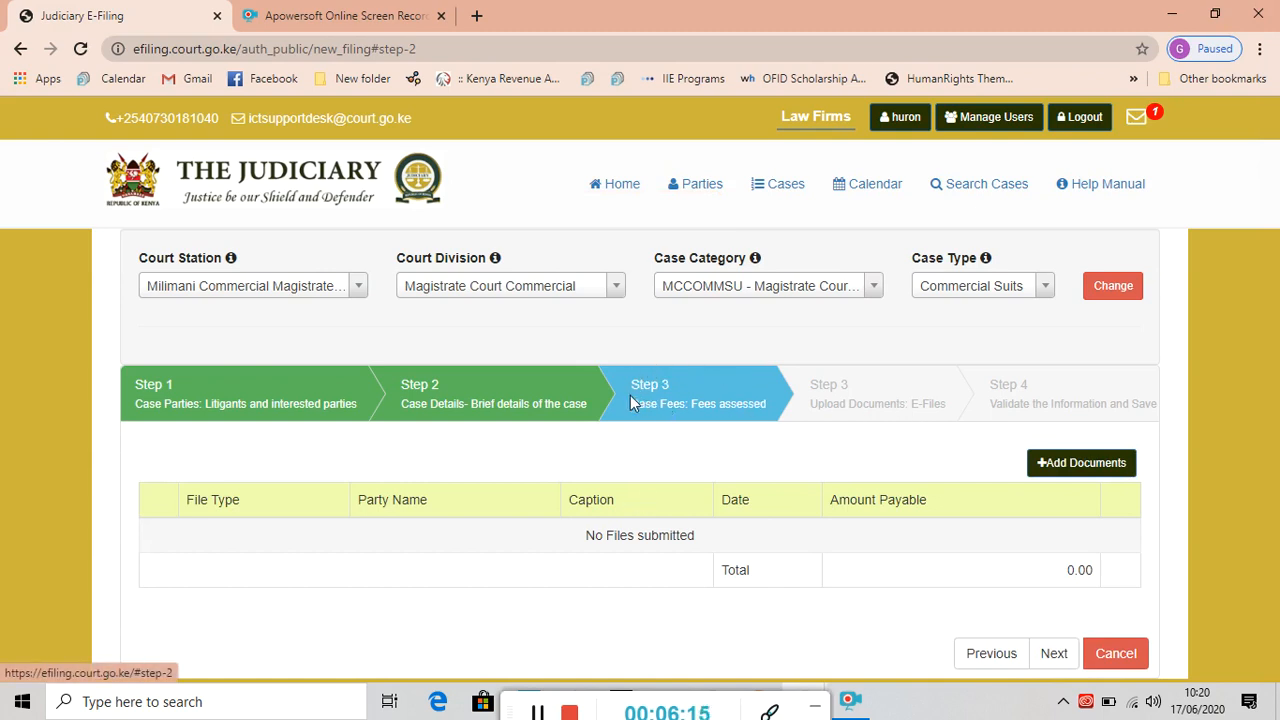
# Add a case file filed by the individual plaintiff with document type Notice of Motion - 1000.00.
pyautogui.click(1078, 465)
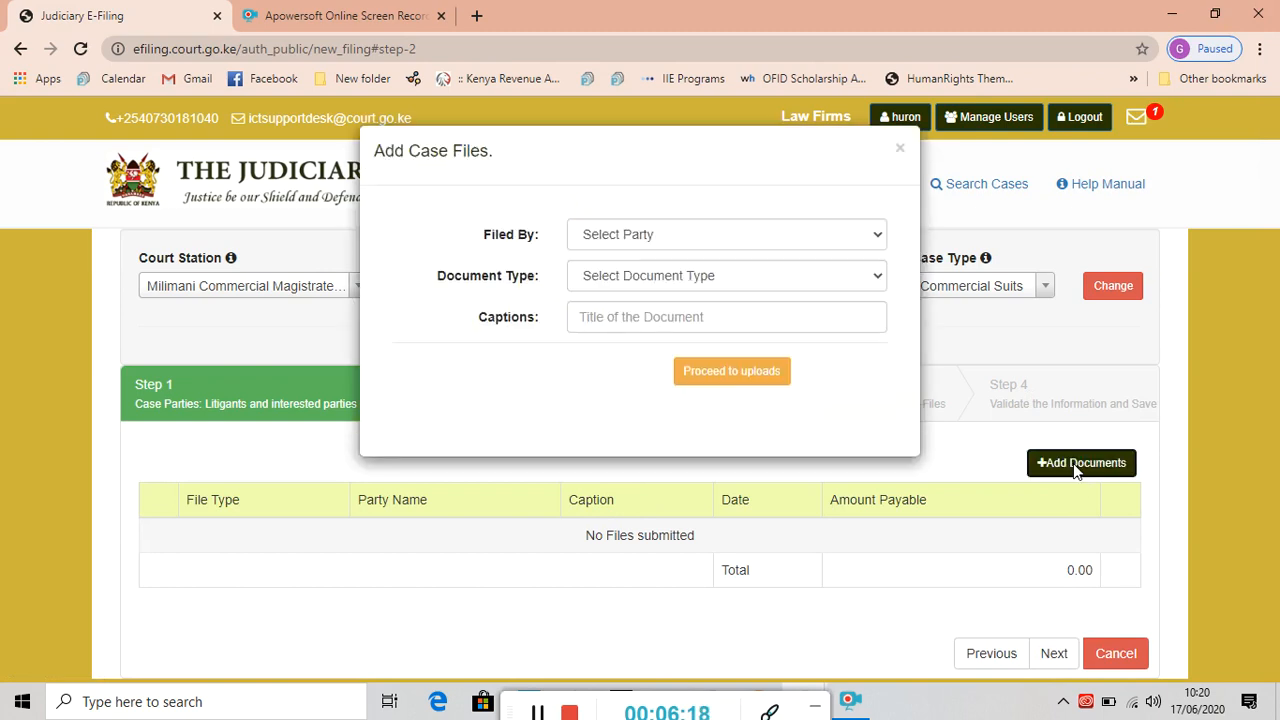
pyautogui.click(874, 238)
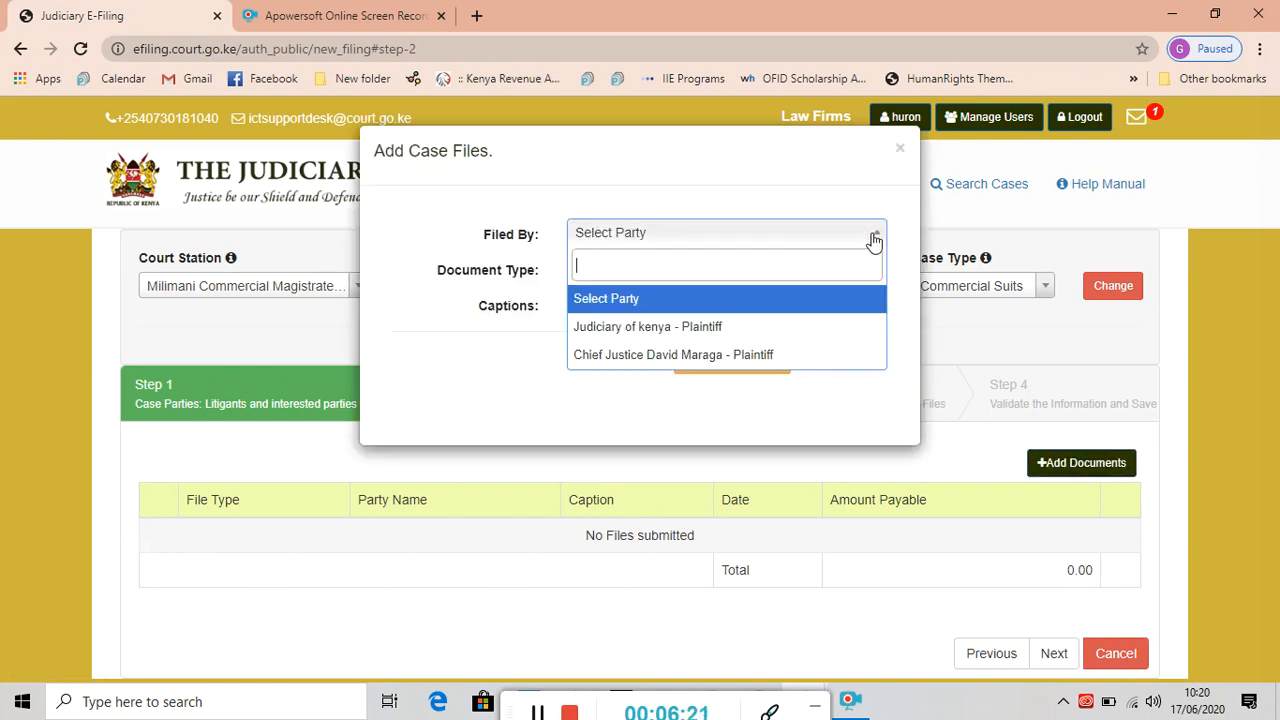
pyautogui.click(652, 355)
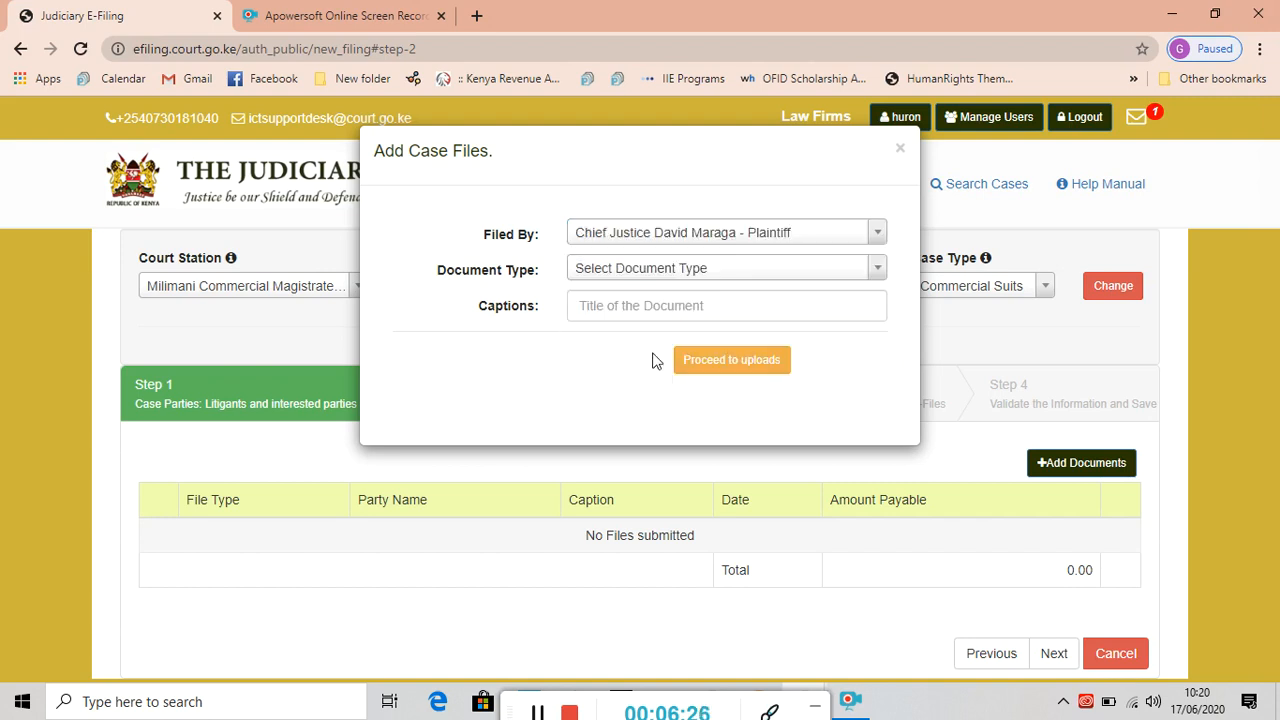
pyautogui.click(876, 272)
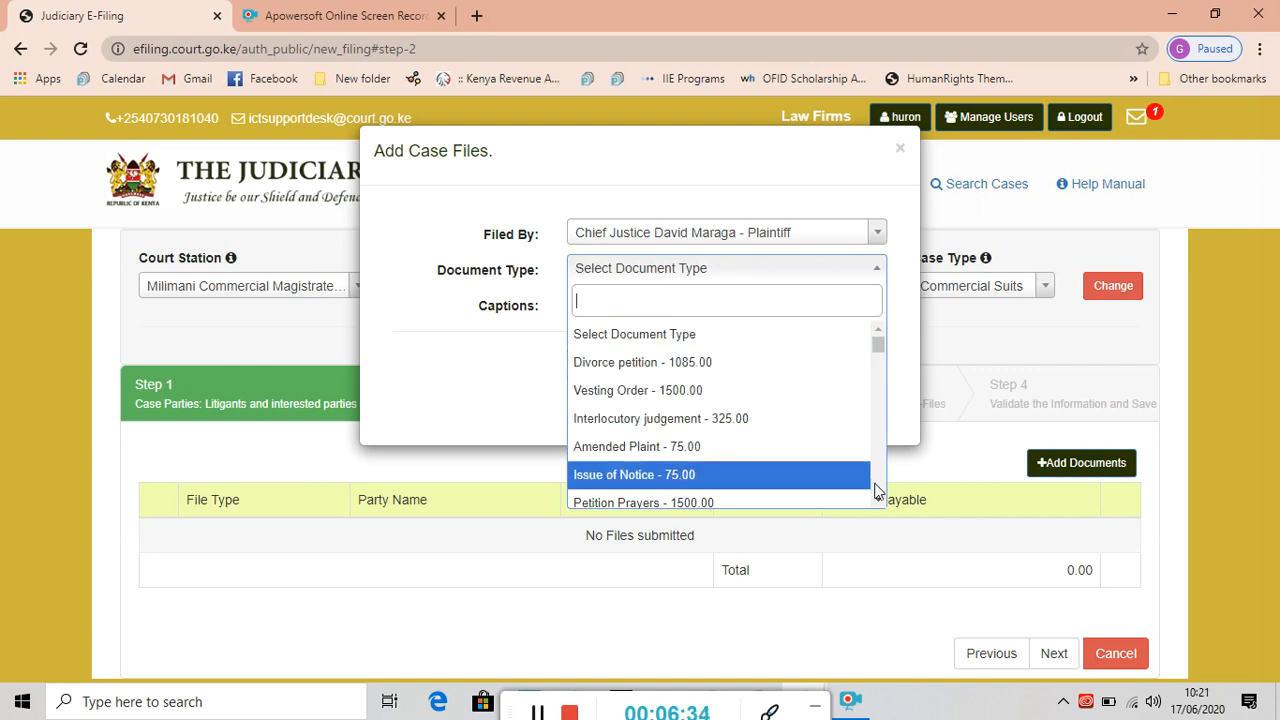
pyautogui.click(878, 501)
pyautogui.click(878, 501)
pyautogui.click(878, 501)
pyautogui.click(878, 501)
pyautogui.click(878, 501)
pyautogui.click(878, 501)
pyautogui.click(878, 501)
pyautogui.click(878, 501)
pyautogui.click(878, 501)
pyautogui.click(878, 501)
pyautogui.click(878, 501)
pyautogui.click(878, 501)
pyautogui.click(878, 501)
pyautogui.click(878, 501)
pyautogui.click(878, 501)
pyautogui.click(878, 501)
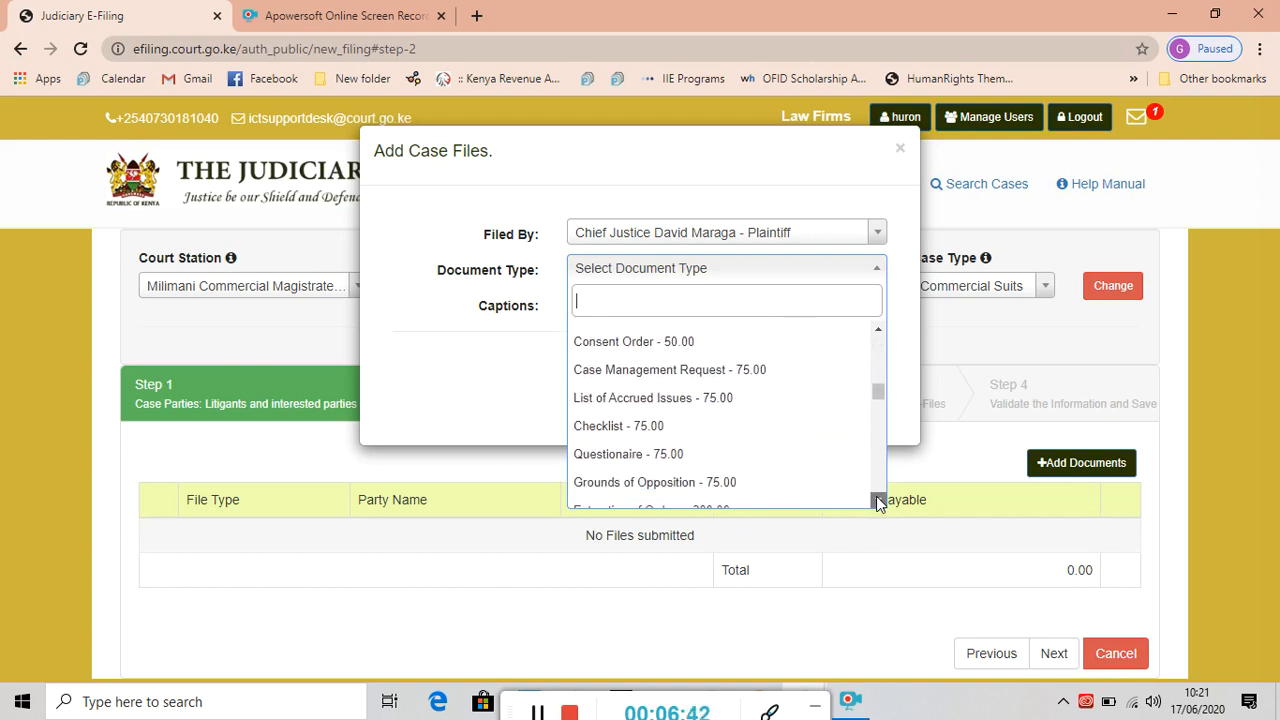
pyautogui.click(878, 501)
pyautogui.click(878, 501)
pyautogui.click(878, 501)
pyautogui.click(878, 501)
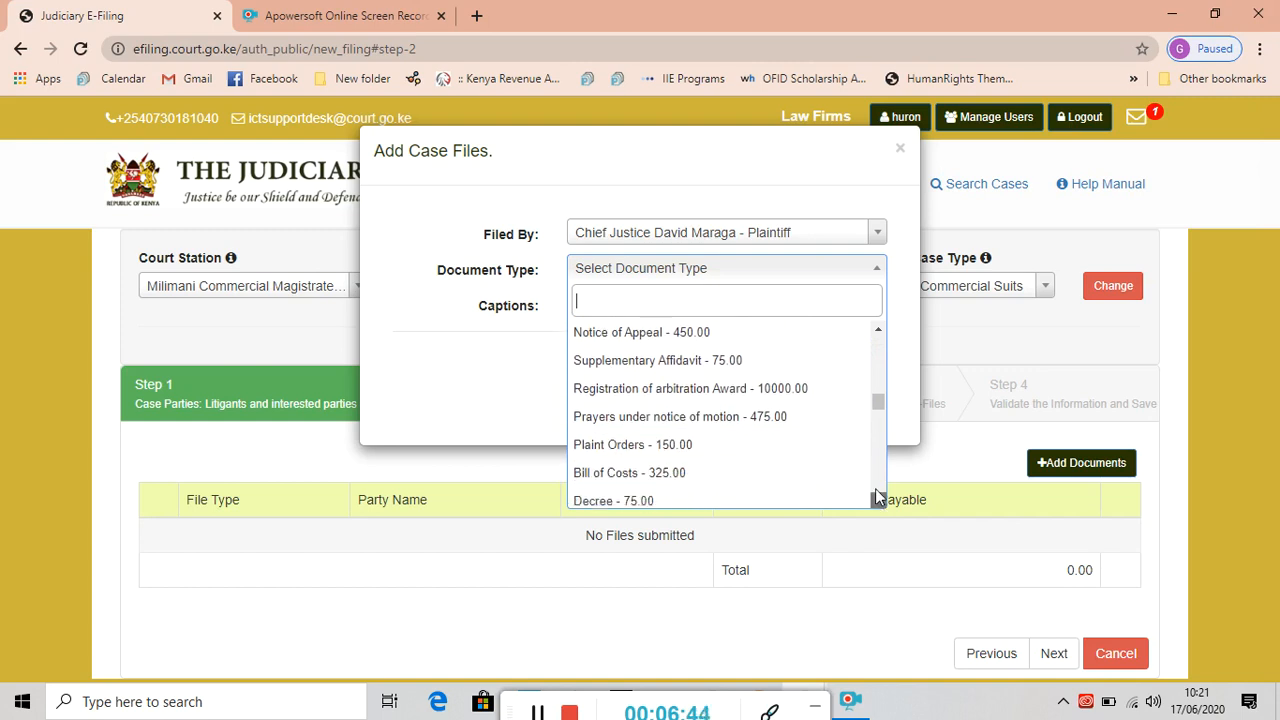
pyautogui.click(878, 330)
pyautogui.click(878, 330)
pyautogui.click(878, 330)
pyautogui.click(878, 330)
pyautogui.click(878, 330)
pyautogui.click(878, 330)
pyautogui.click(878, 330)
pyautogui.click(878, 330)
pyautogui.click(878, 330)
pyautogui.click(878, 330)
pyautogui.click(878, 330)
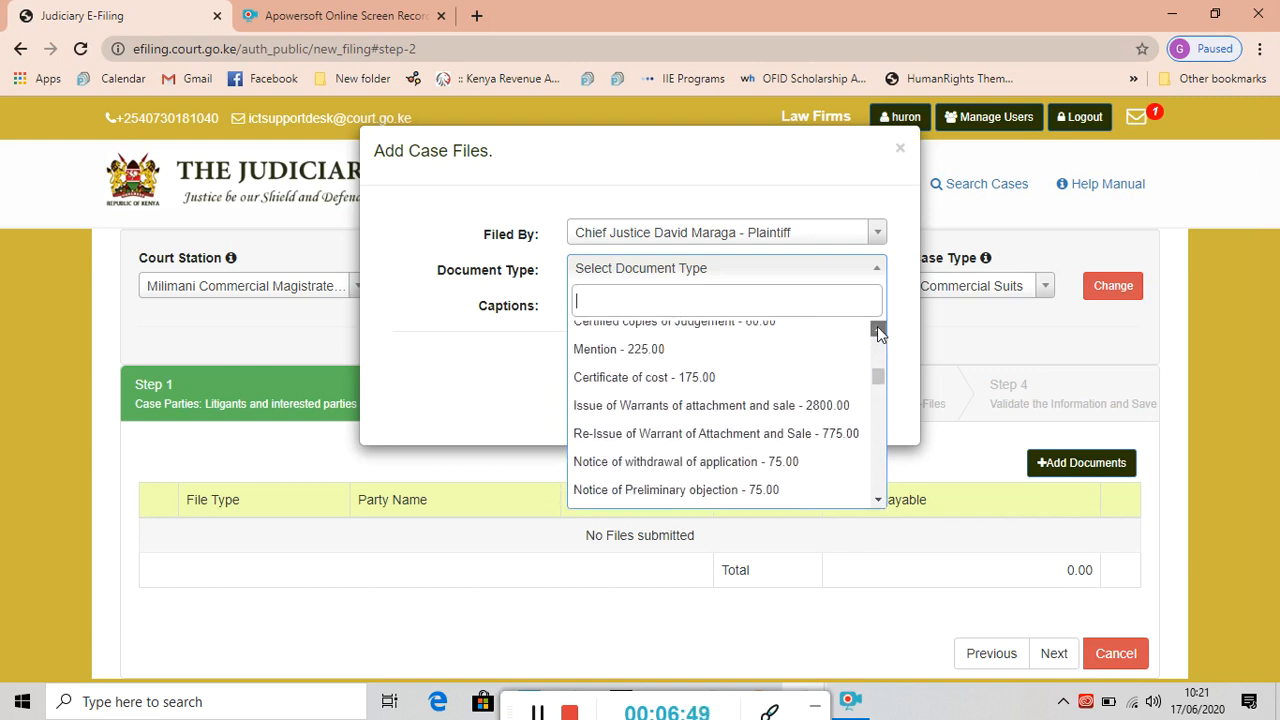
pyautogui.click(878, 330)
pyautogui.click(878, 330)
pyautogui.click(878, 330)
pyautogui.click(877, 330)
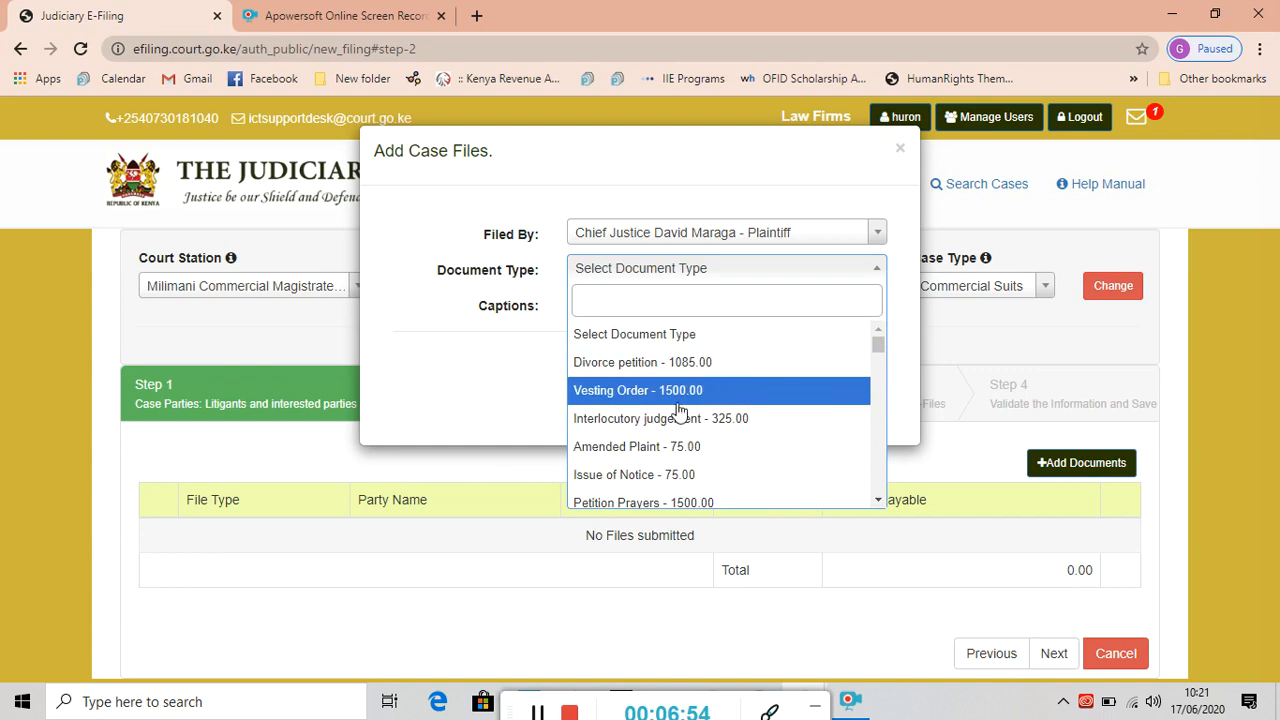
pyautogui.click(878, 499)
pyautogui.moveTo(878, 499); pyautogui.dragTo(878, 499)
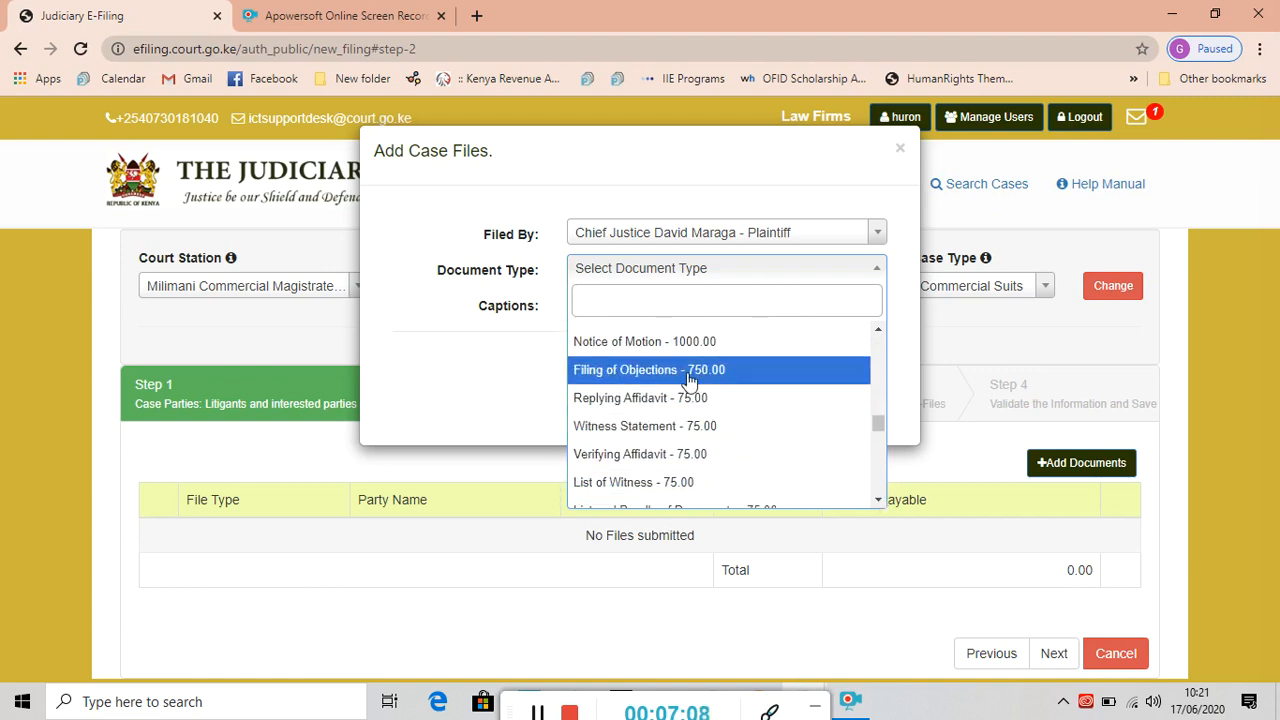
pyautogui.click(672, 343)
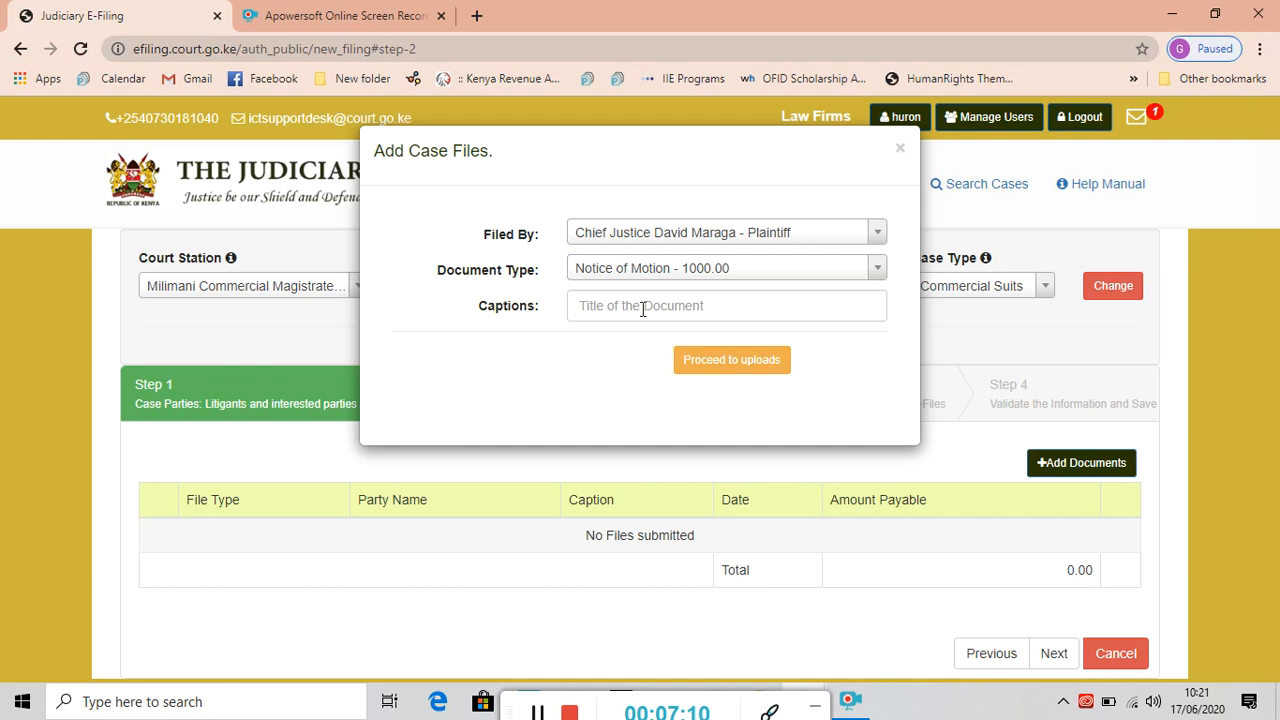
# Caption the Notice of Motion 'application for court declaration' and save the entry.
pyautogui.click(584, 306)
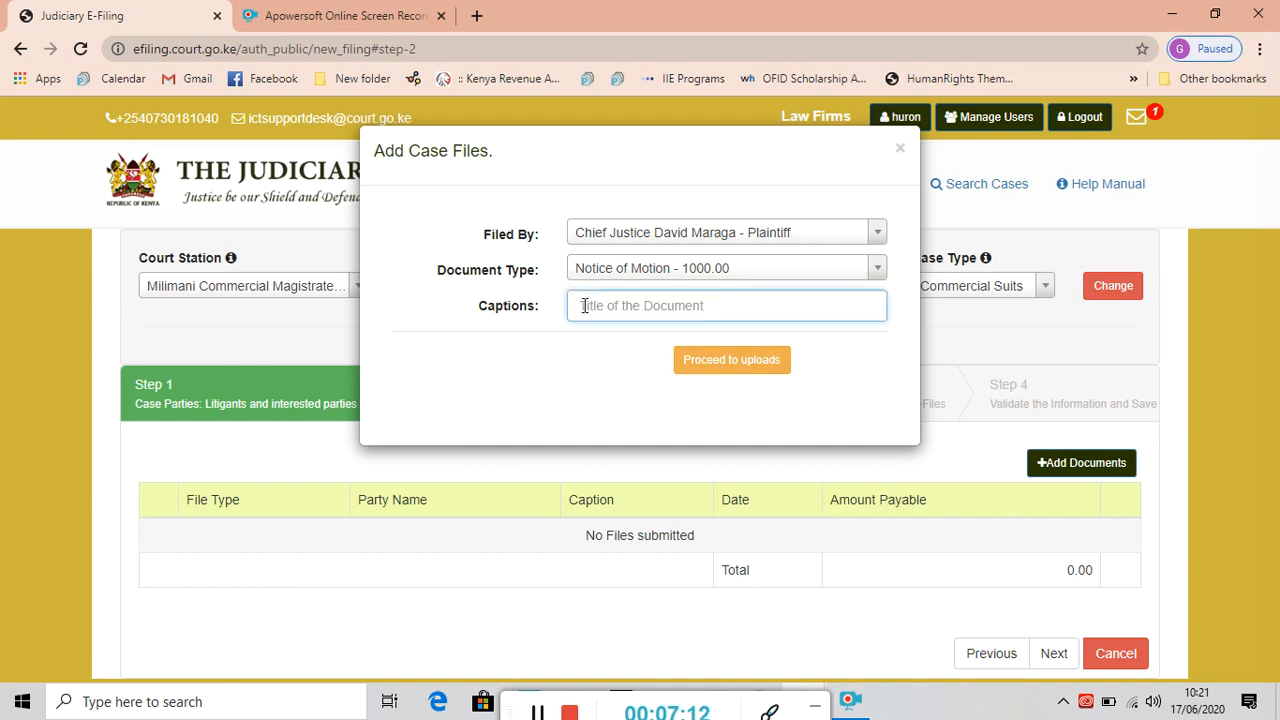
pyautogui.write('applicat')
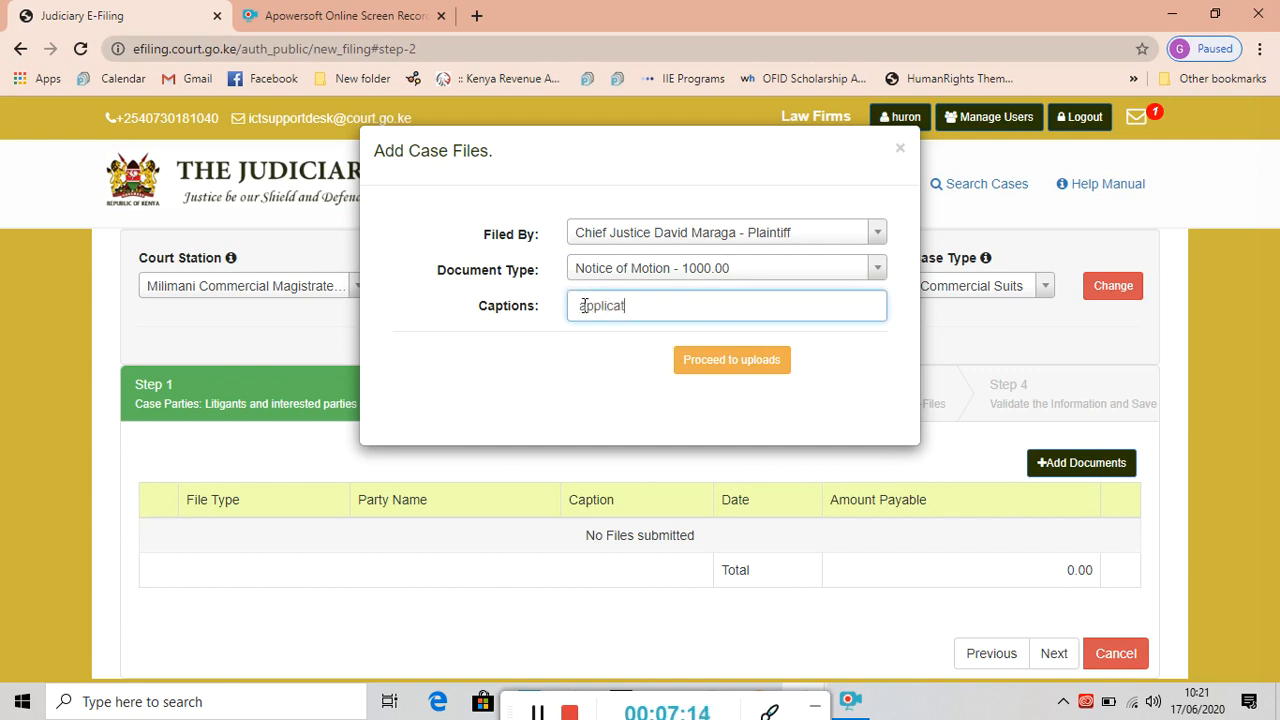
pyautogui.write('ion for court declaration')
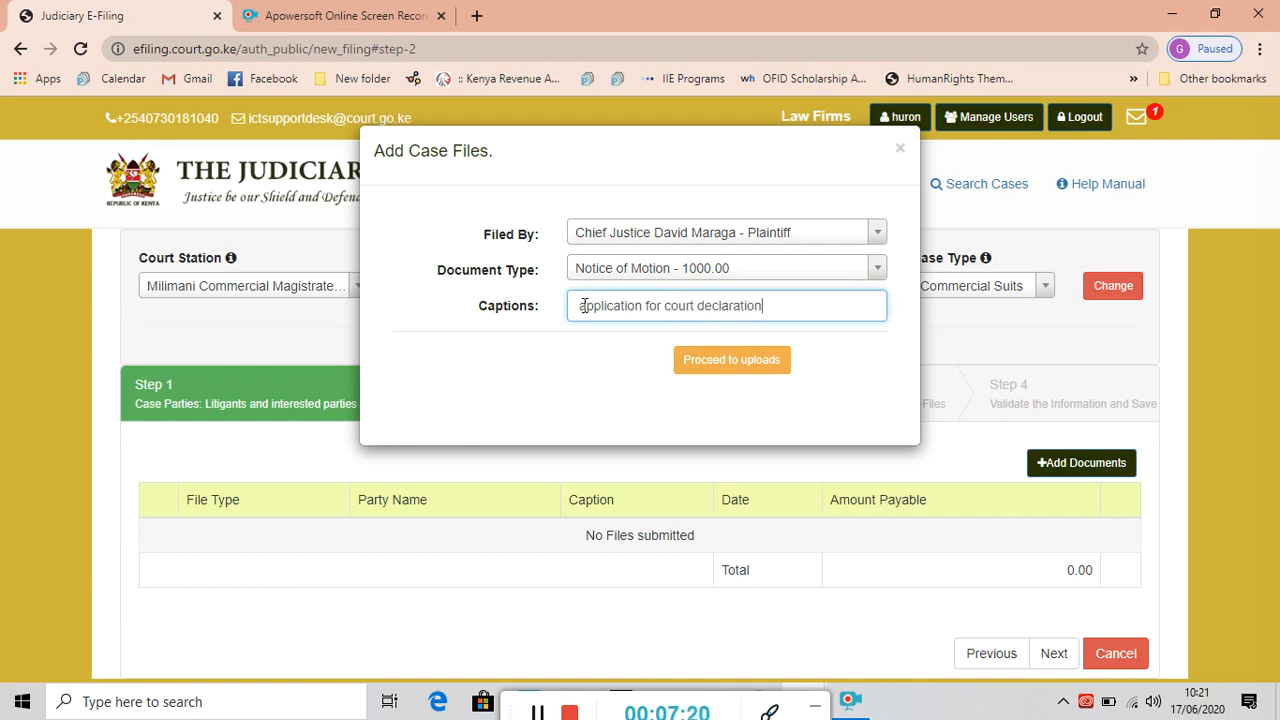
pyautogui.click(731, 362)
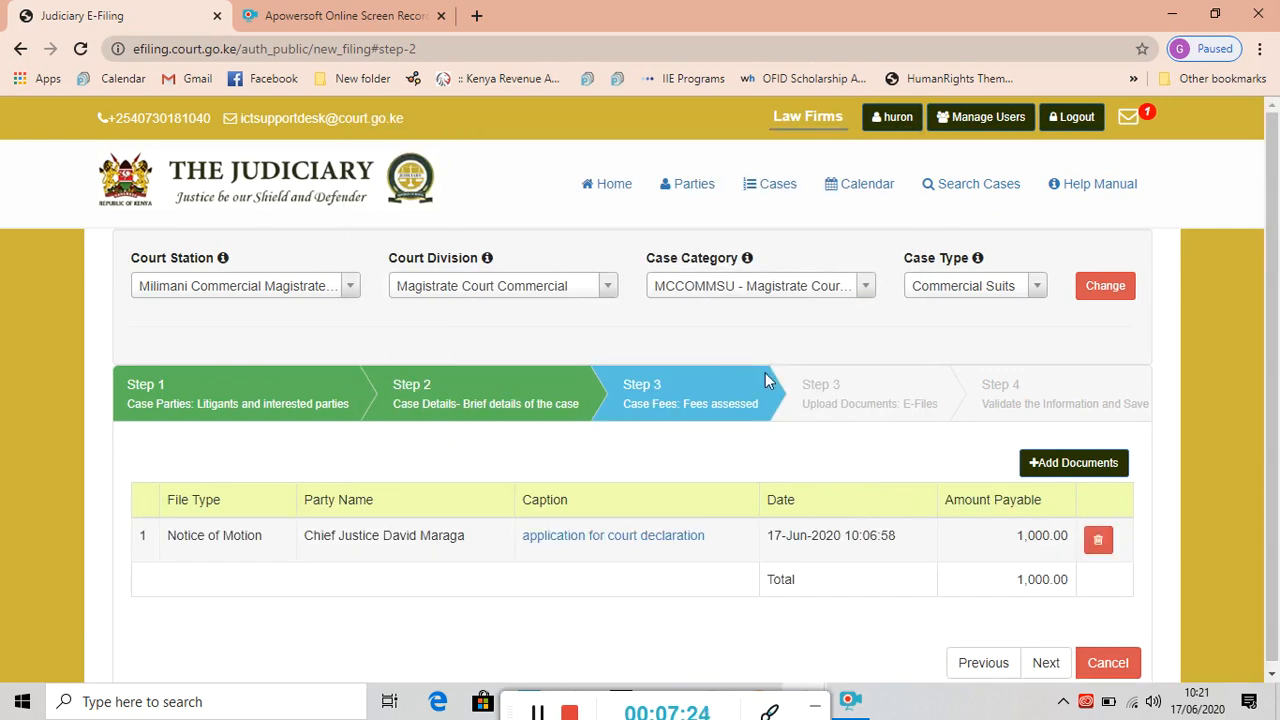
# Add another document filed by the plaintiff with type Submissions - 75.00.
pyautogui.click(1059, 473)
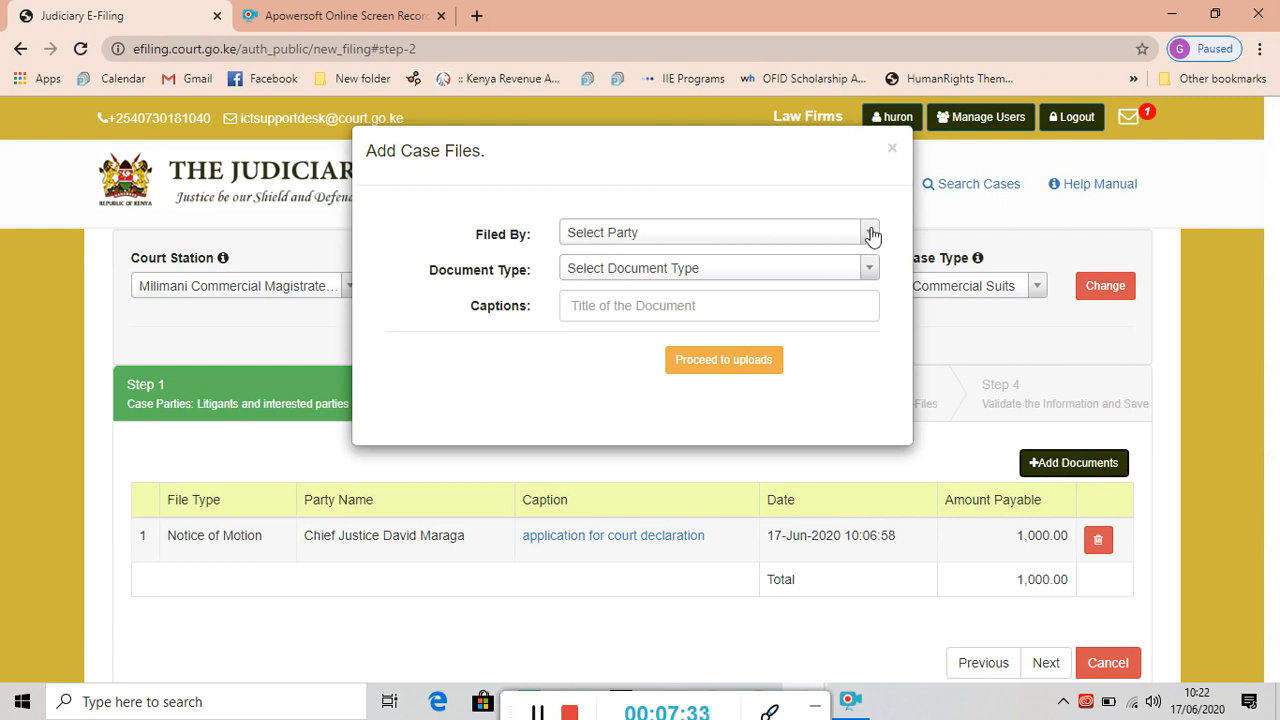
pyautogui.click(870, 233)
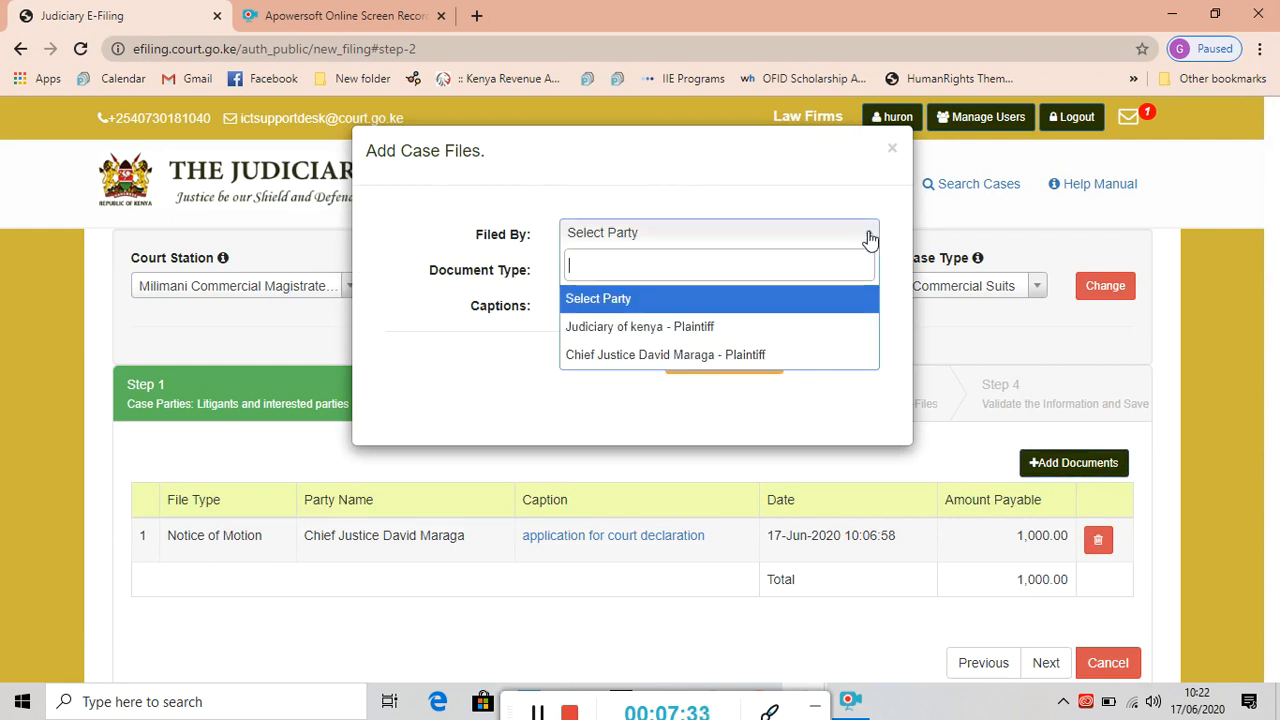
pyautogui.click(689, 360)
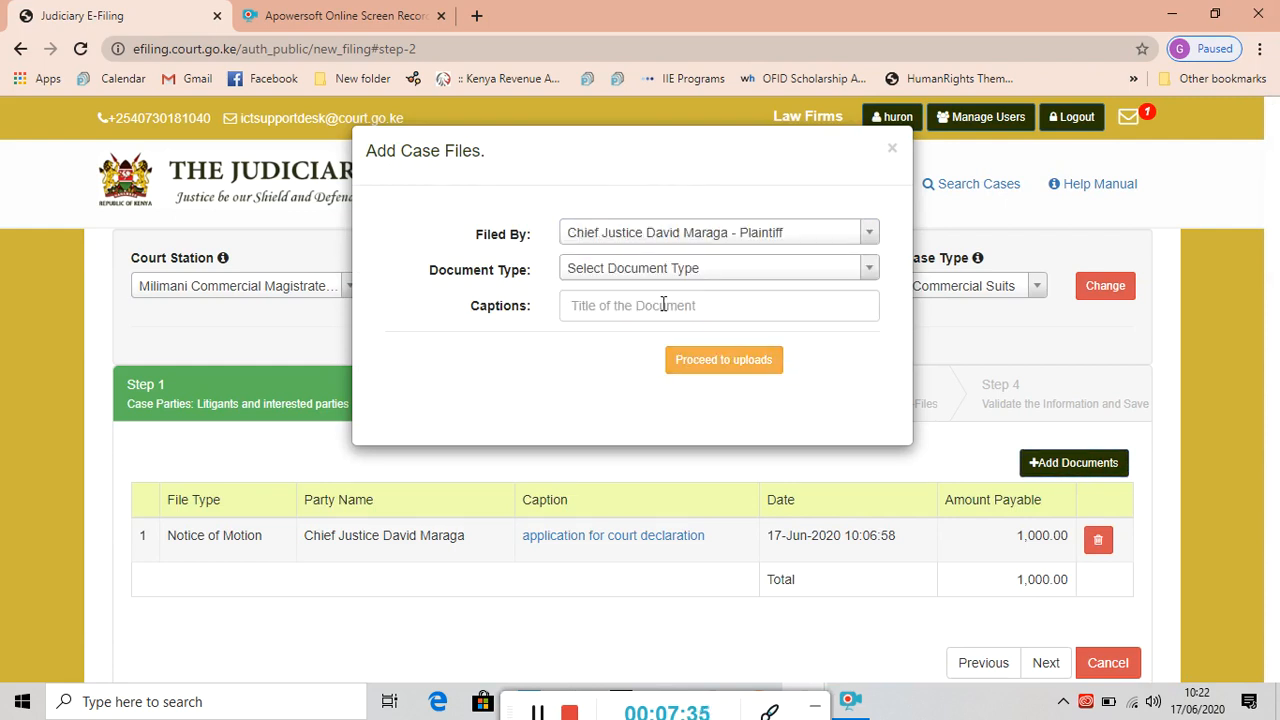
pyautogui.click(869, 269)
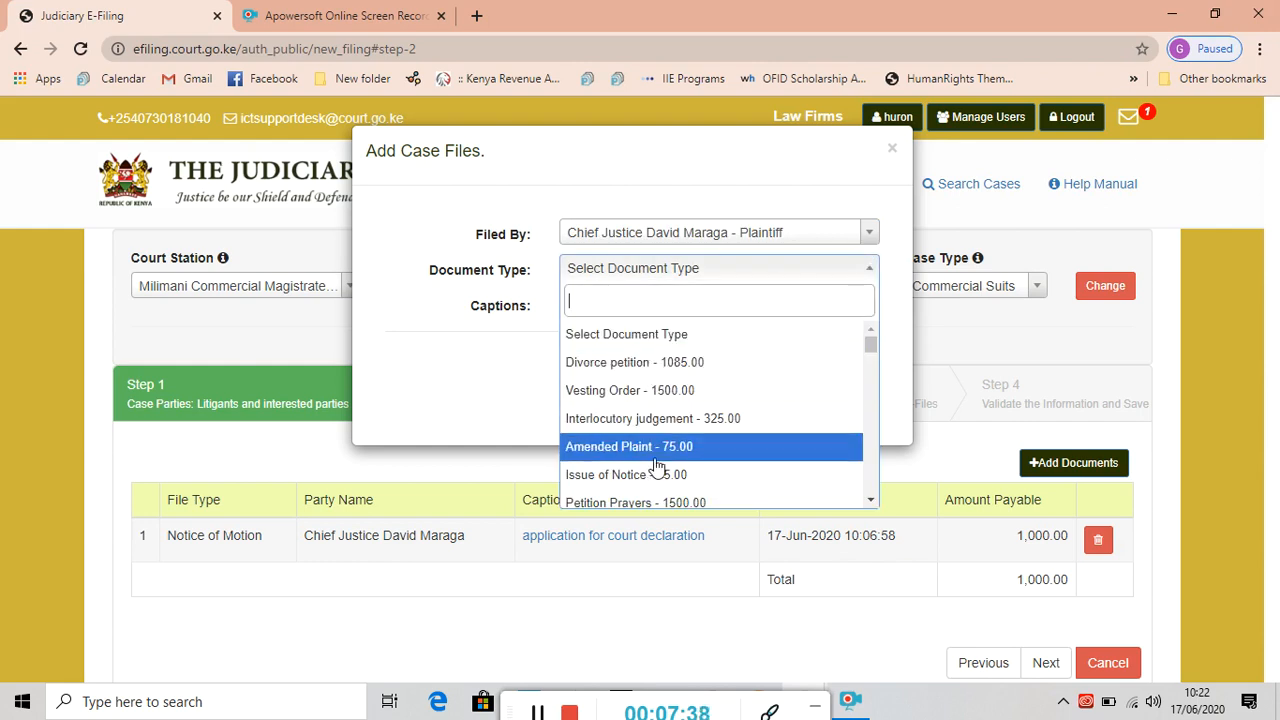
pyautogui.moveTo(871, 502); pyautogui.dragTo(871, 502)
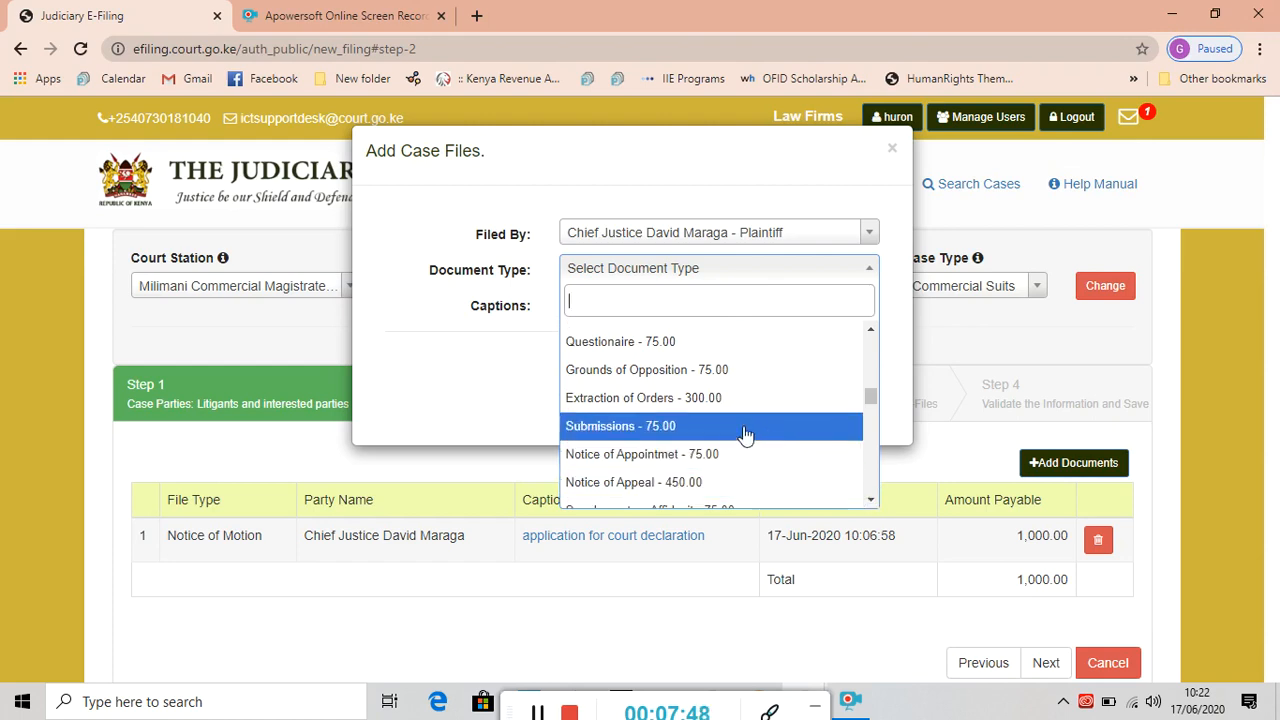
pyautogui.click(658, 426)
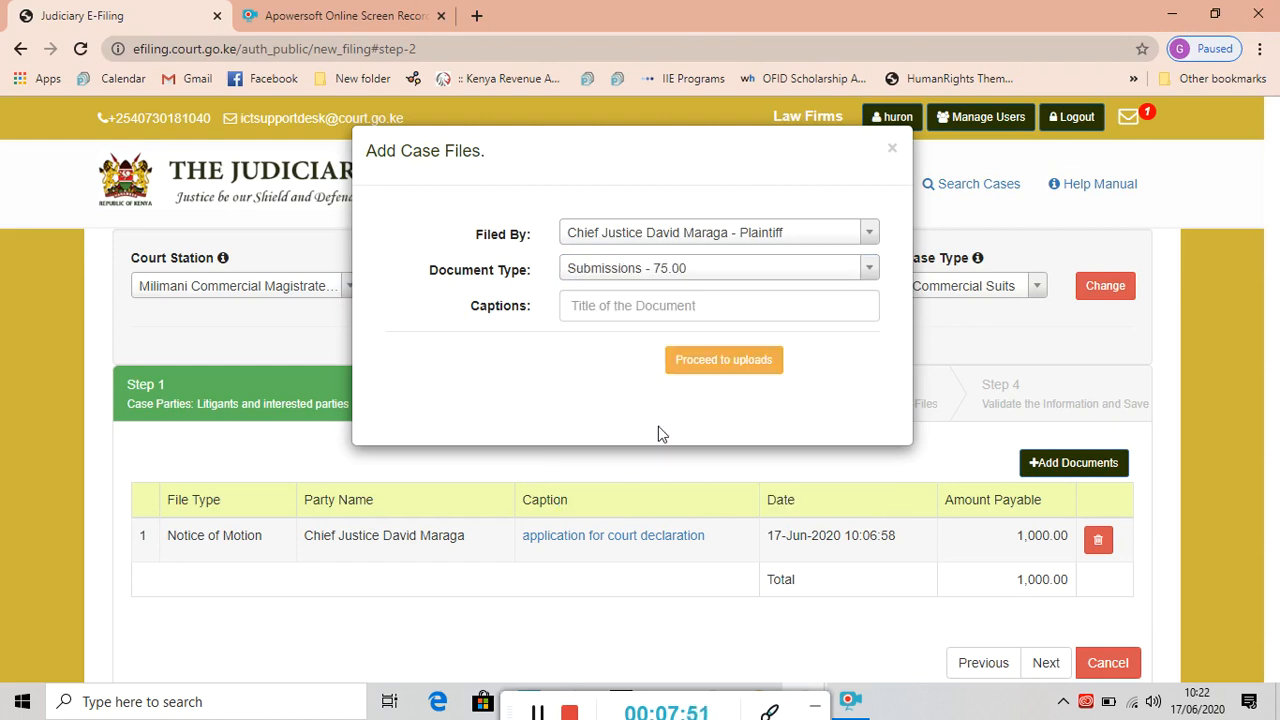
# Caption it 'submision on application dated 35th june 2020' and save, bringing fees to 1,075.00.
pyautogui.click(591, 304)
pyautogui.write('s')
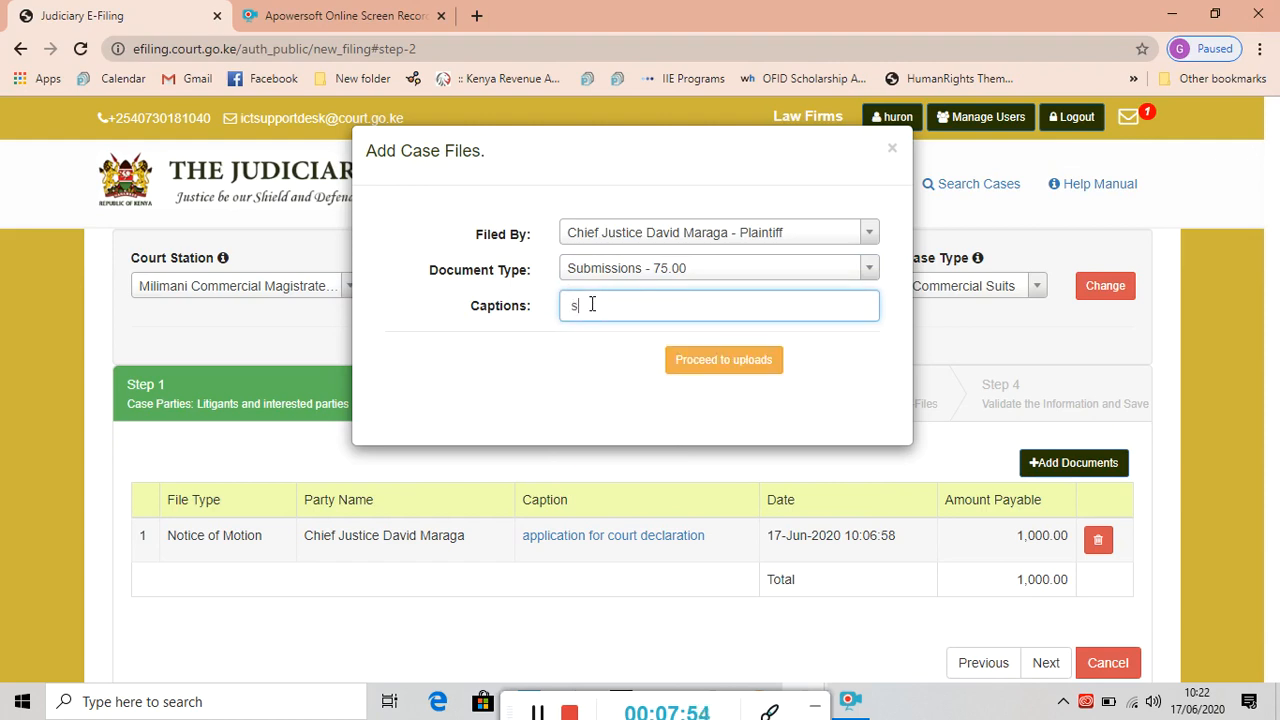
pyautogui.write('ubmision on appli')
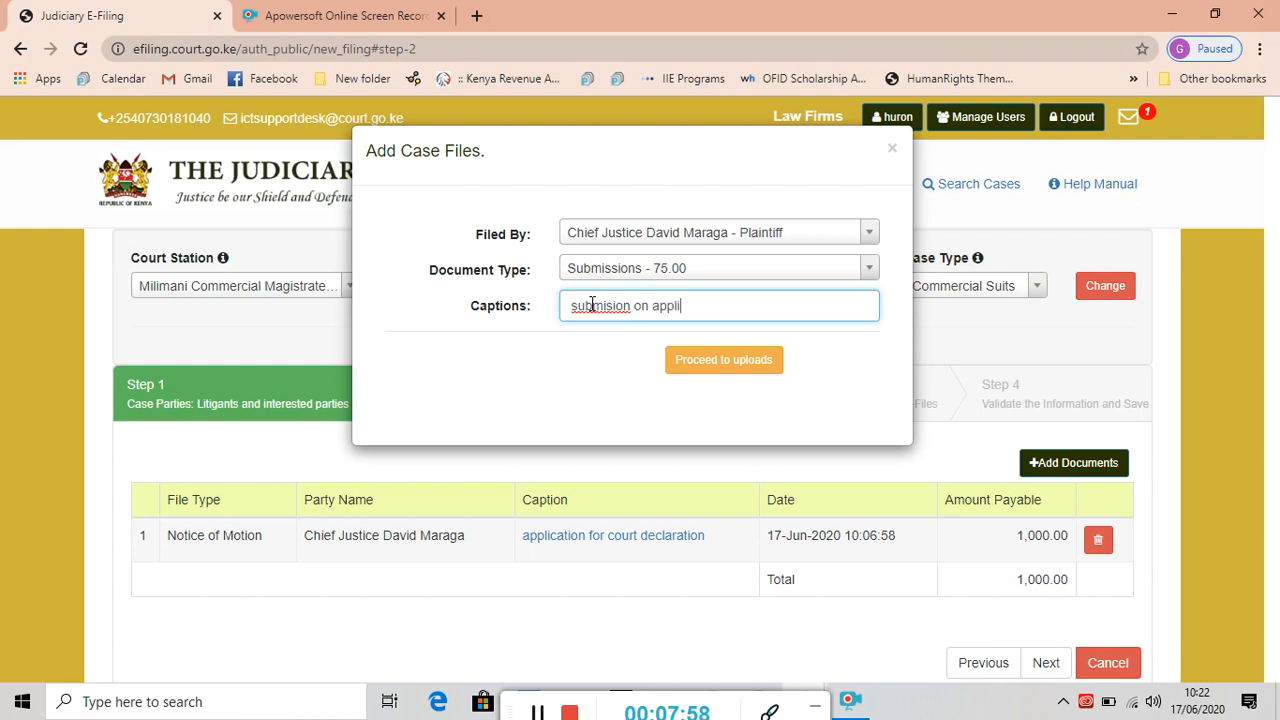
pyautogui.write('cation dated 35th')
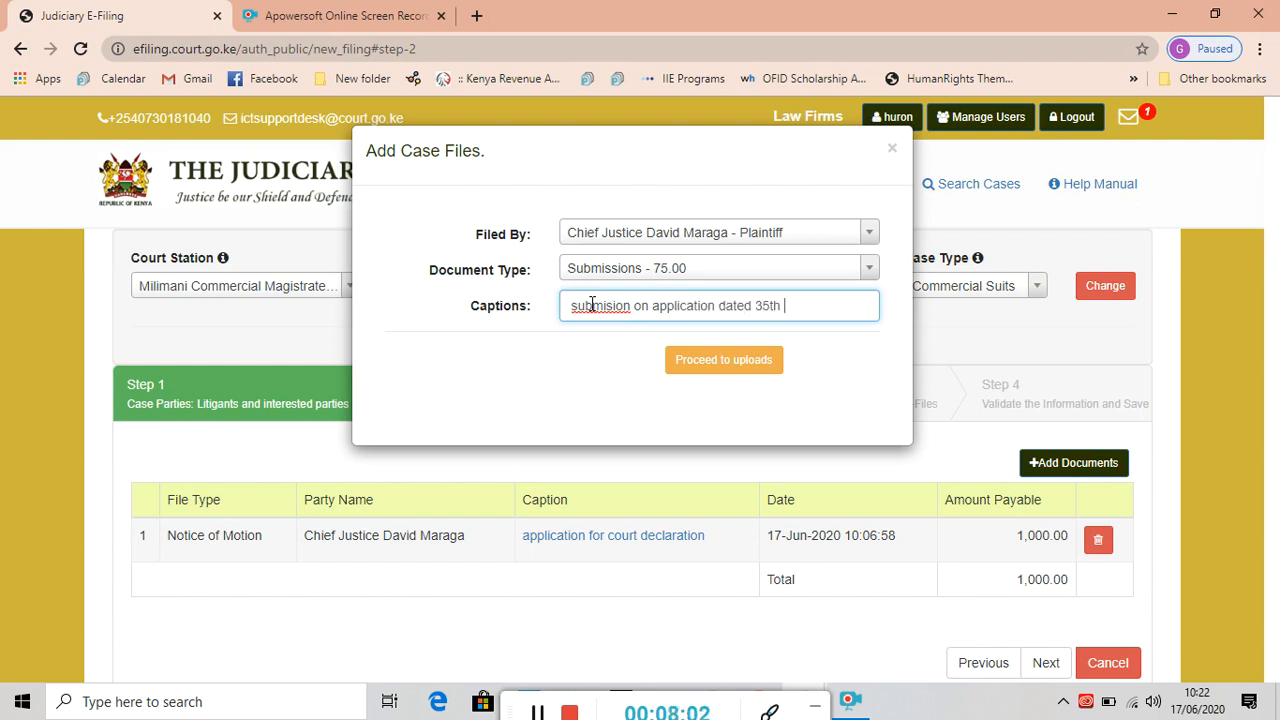
pyautogui.write(' june 2020')
pyautogui.click(734, 371)
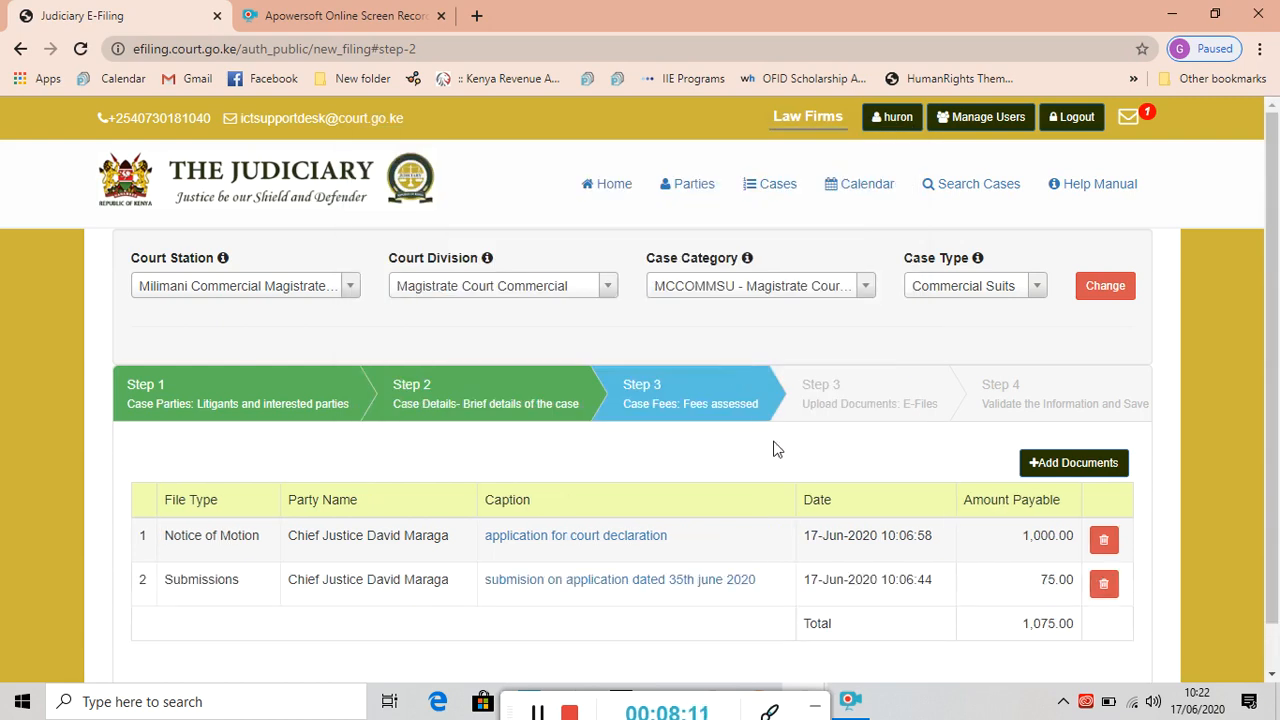
pyautogui.moveTo(977, 548)
pyautogui.mouseDown()
pyautogui.moveTo(859, 535)
pyautogui.moveTo(986, 532)
pyautogui.mouseUp()
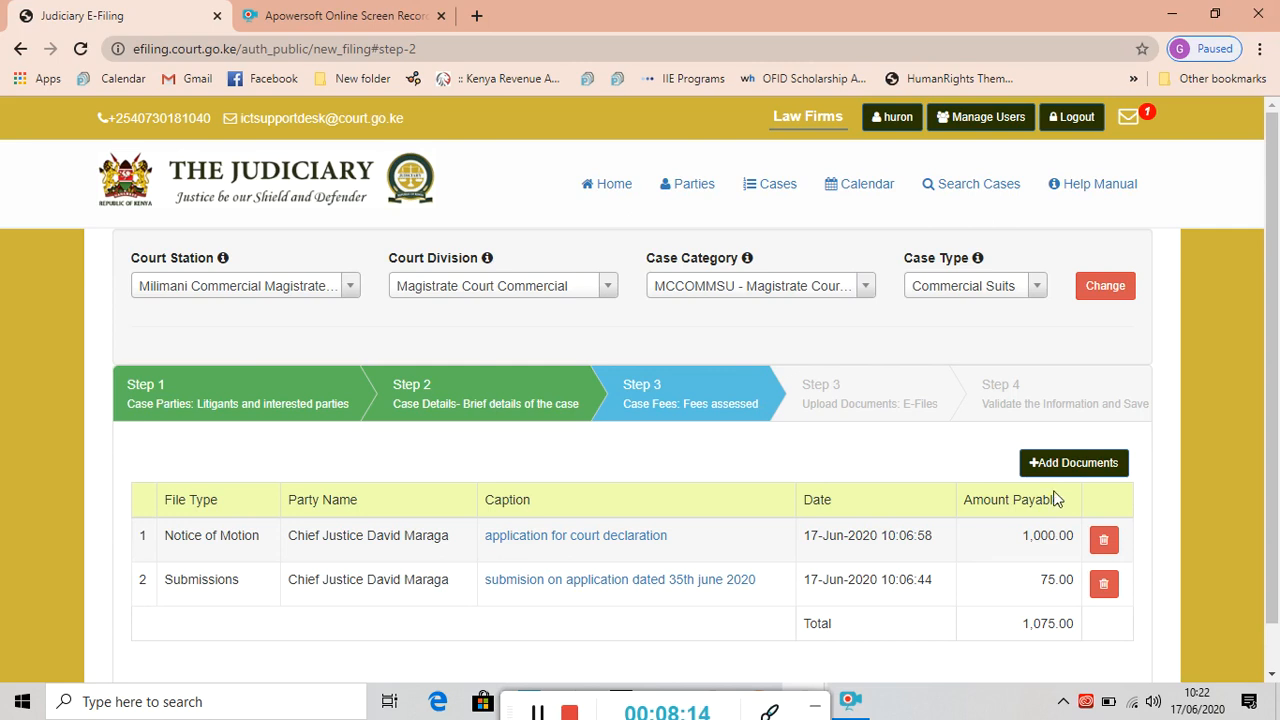
pyautogui.click(1077, 471)
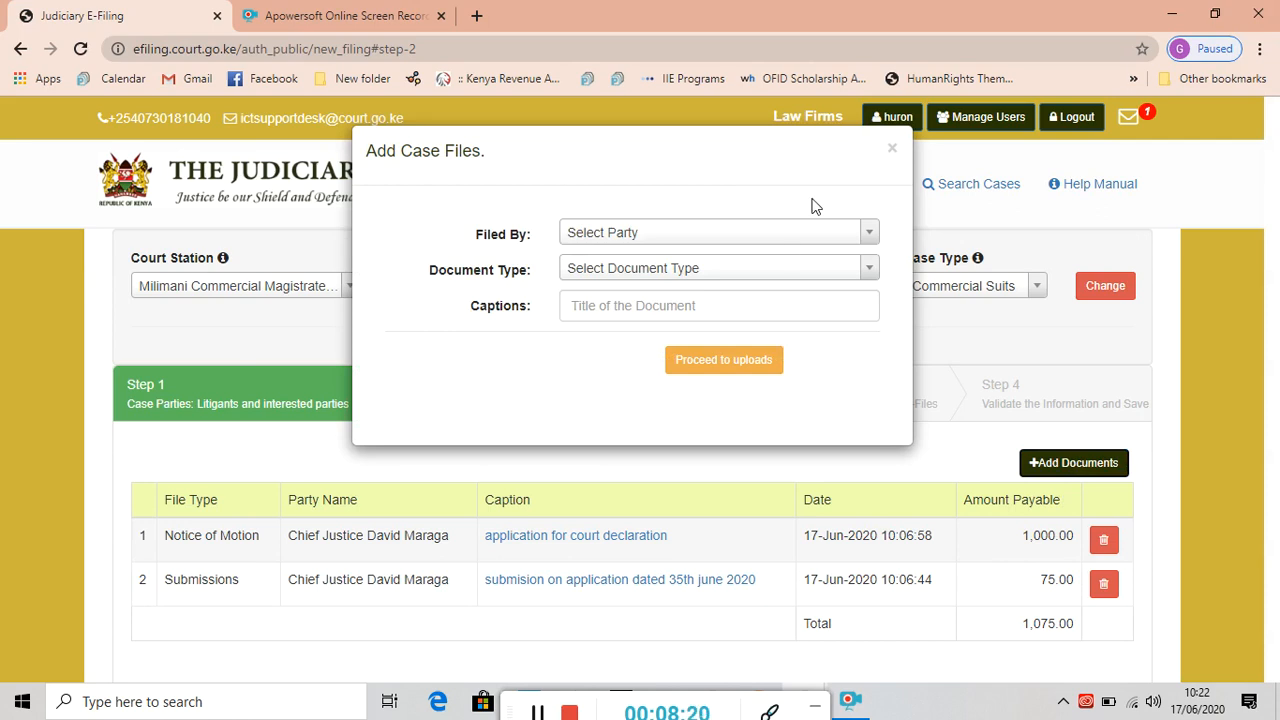
# Add a third document filed by the plaintiff, searching 'plain' to pick Plaint - Liquidated.
pyautogui.click(866, 233)
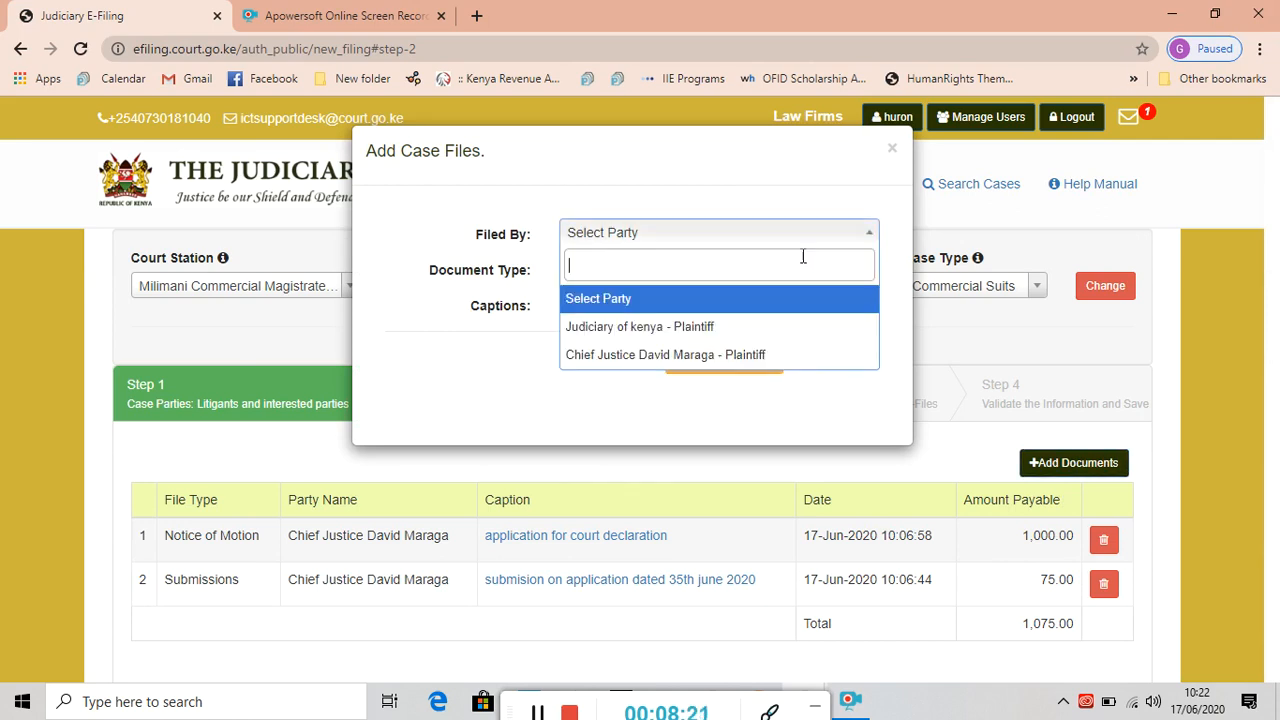
pyautogui.click(683, 356)
pyautogui.click(868, 272)
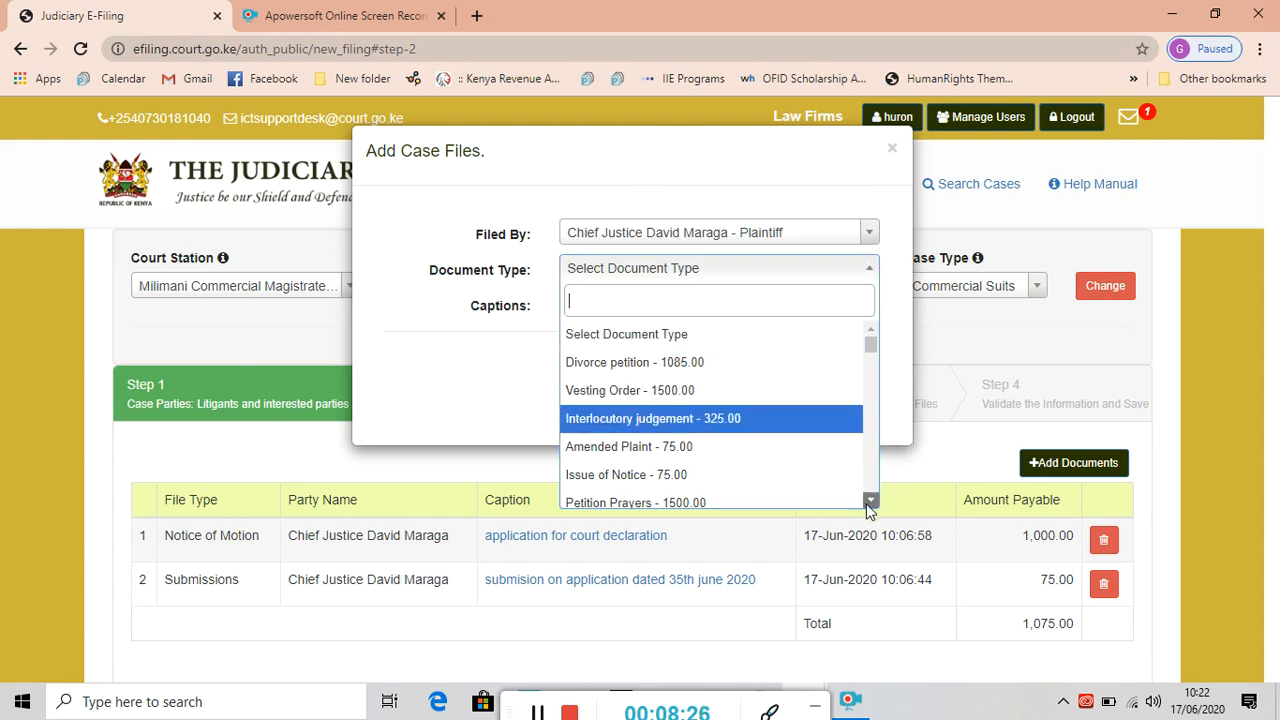
pyautogui.scroll(-4, 870, 507)
pyautogui.scroll(-5, 868, 509)
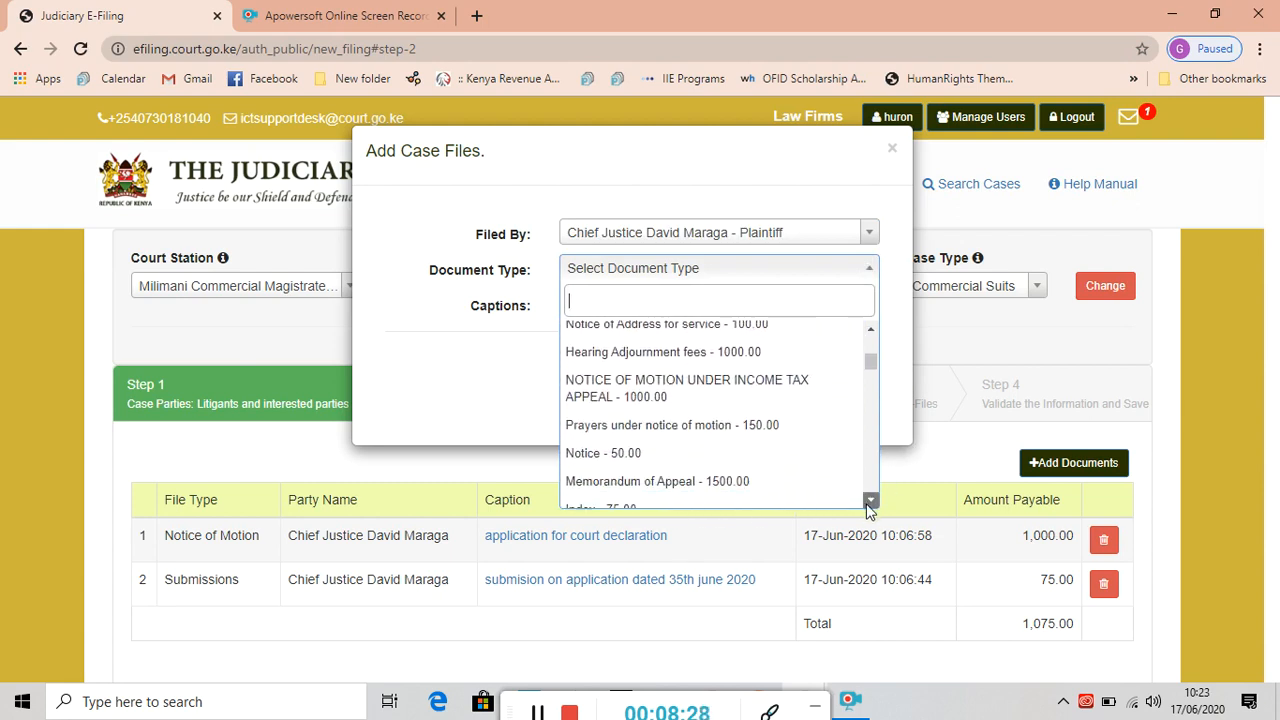
pyautogui.scroll(-5, 868, 509)
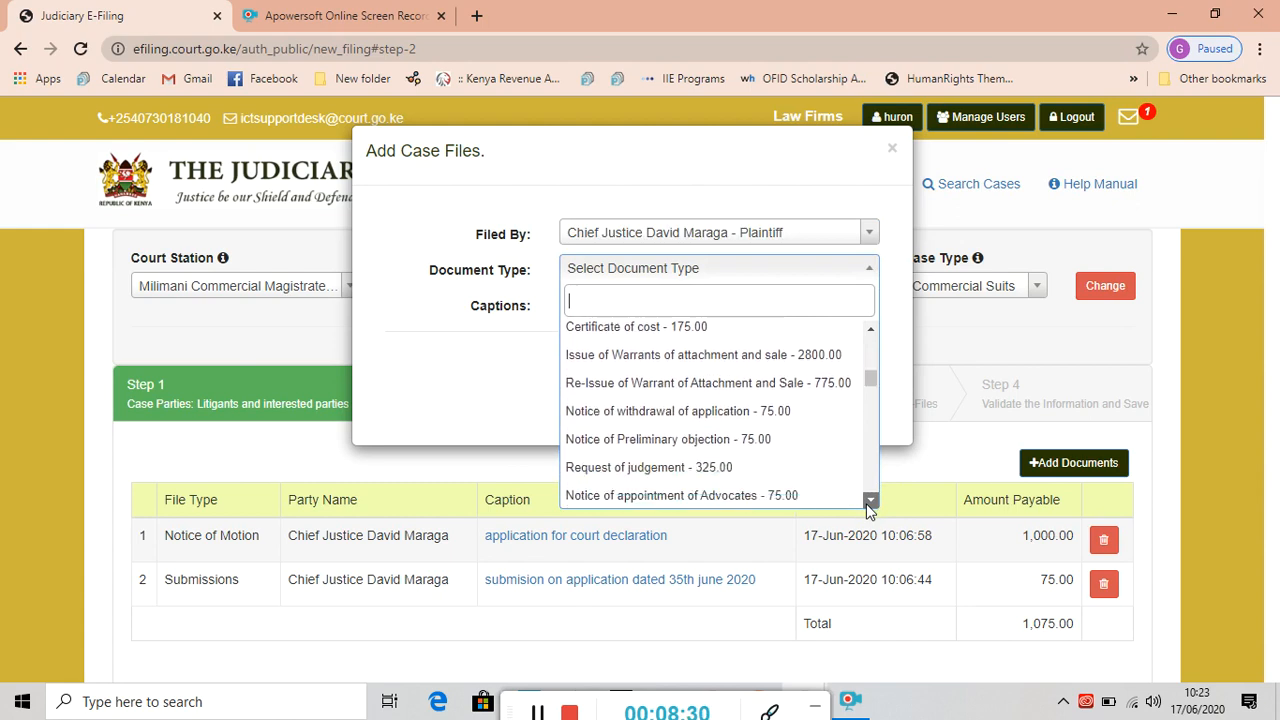
pyautogui.scroll(-5, 868, 509)
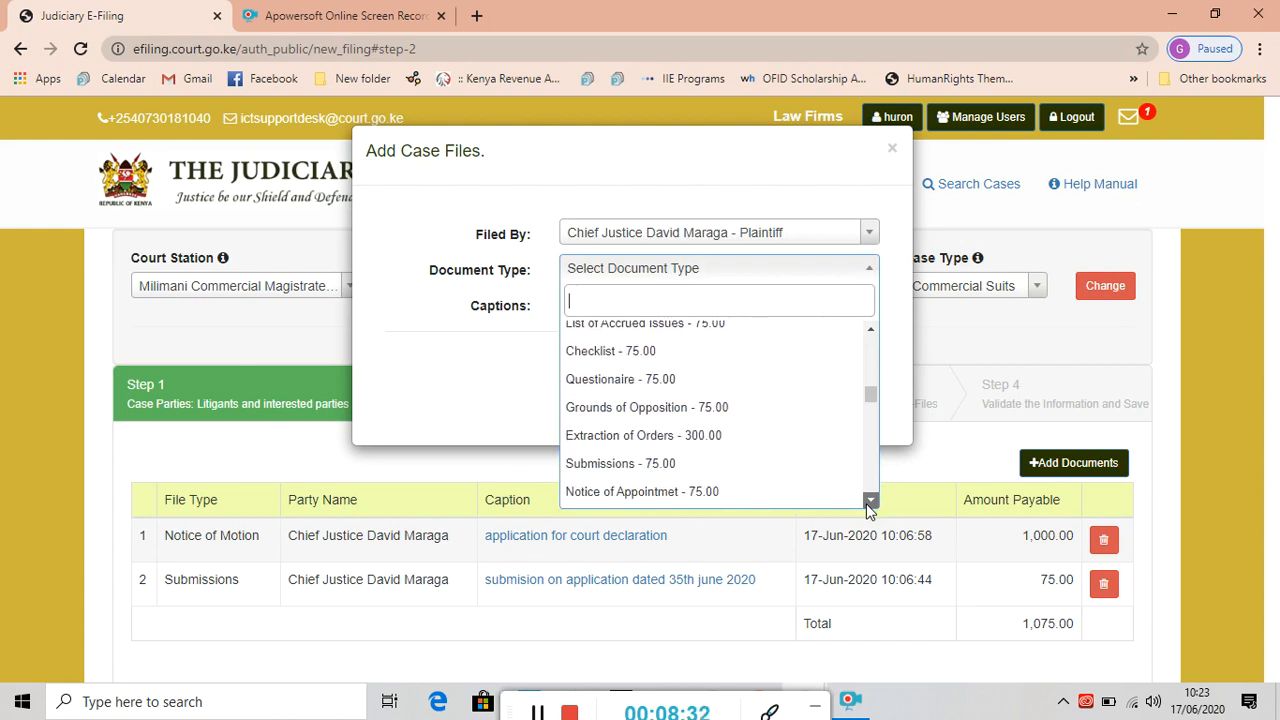
pyautogui.scroll(-5, 868, 509)
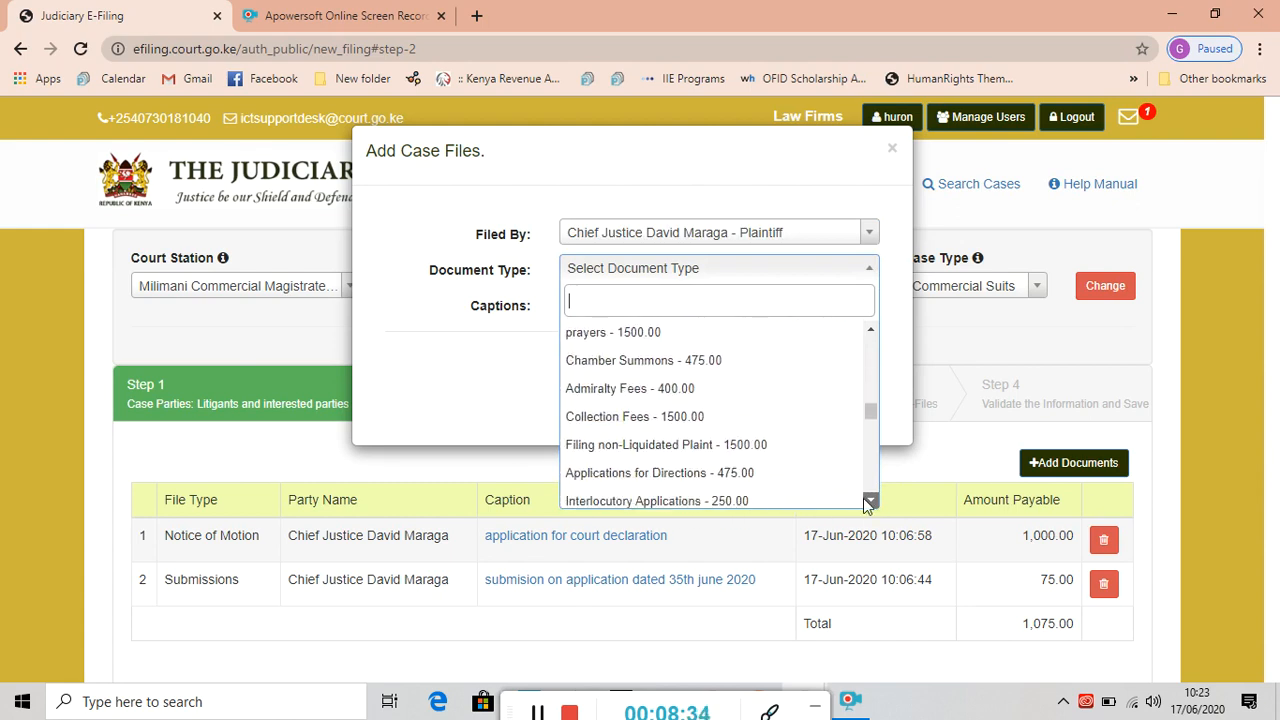
pyautogui.scroll(-3, 868, 509)
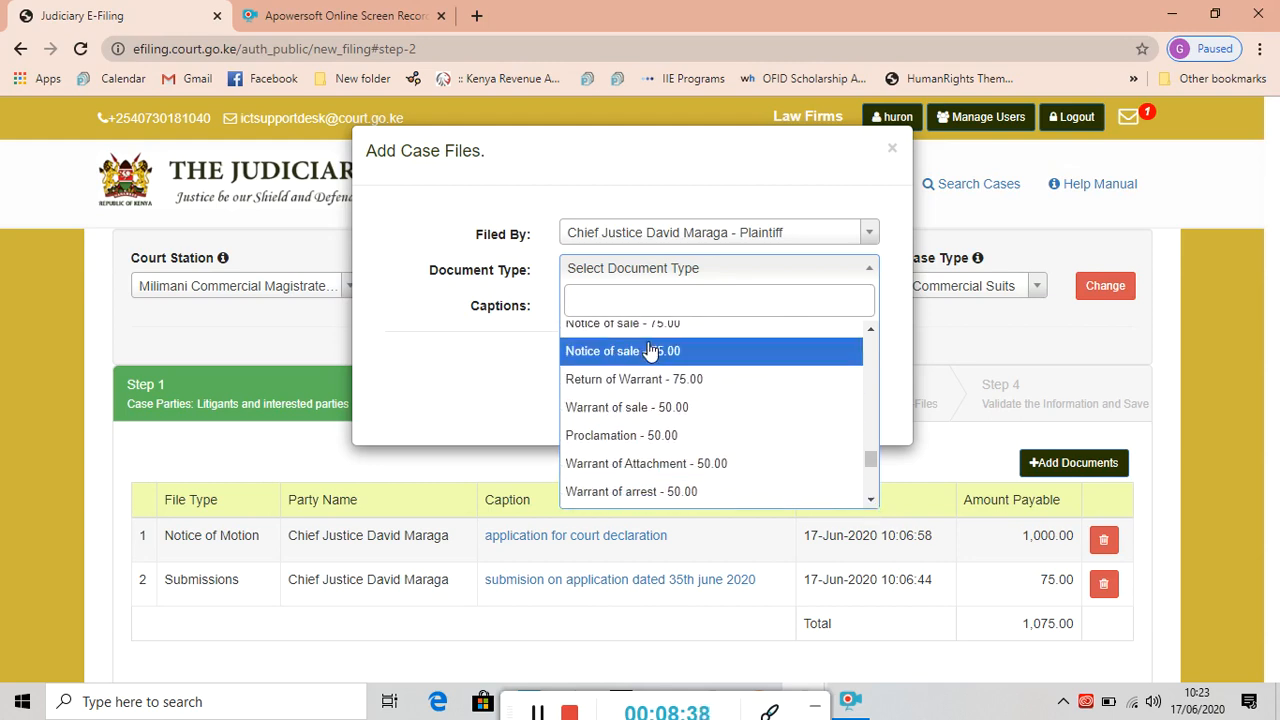
pyautogui.write('plaint')
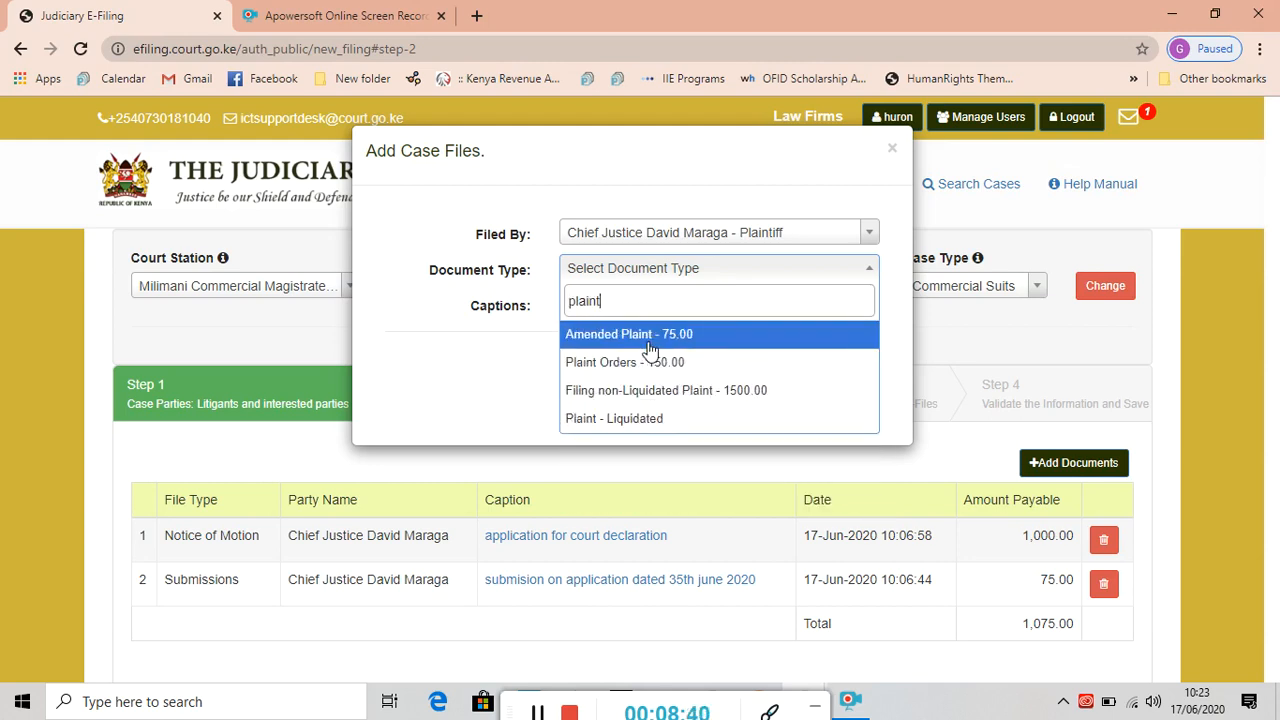
pyautogui.click(645, 424)
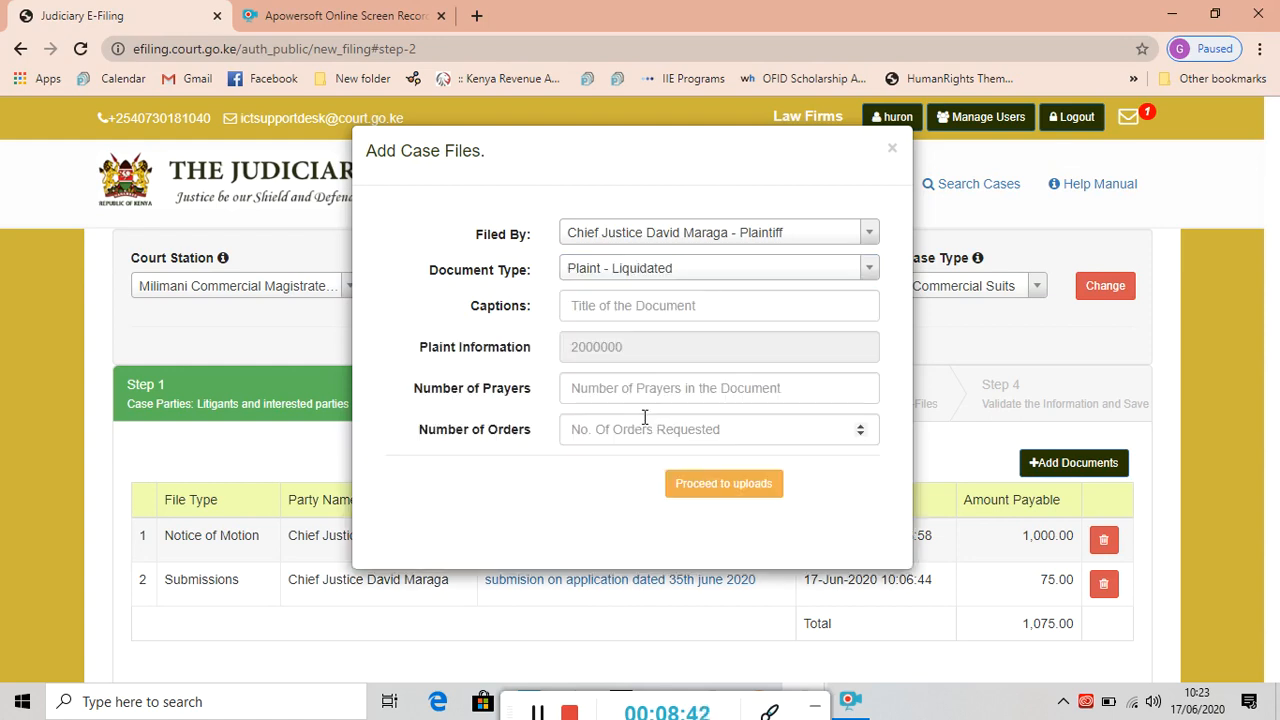
# Caption the plaint 'plaint on the issues' with 5 prayers and 5 orders, save, and continue to uploads.
pyautogui.click(586, 307)
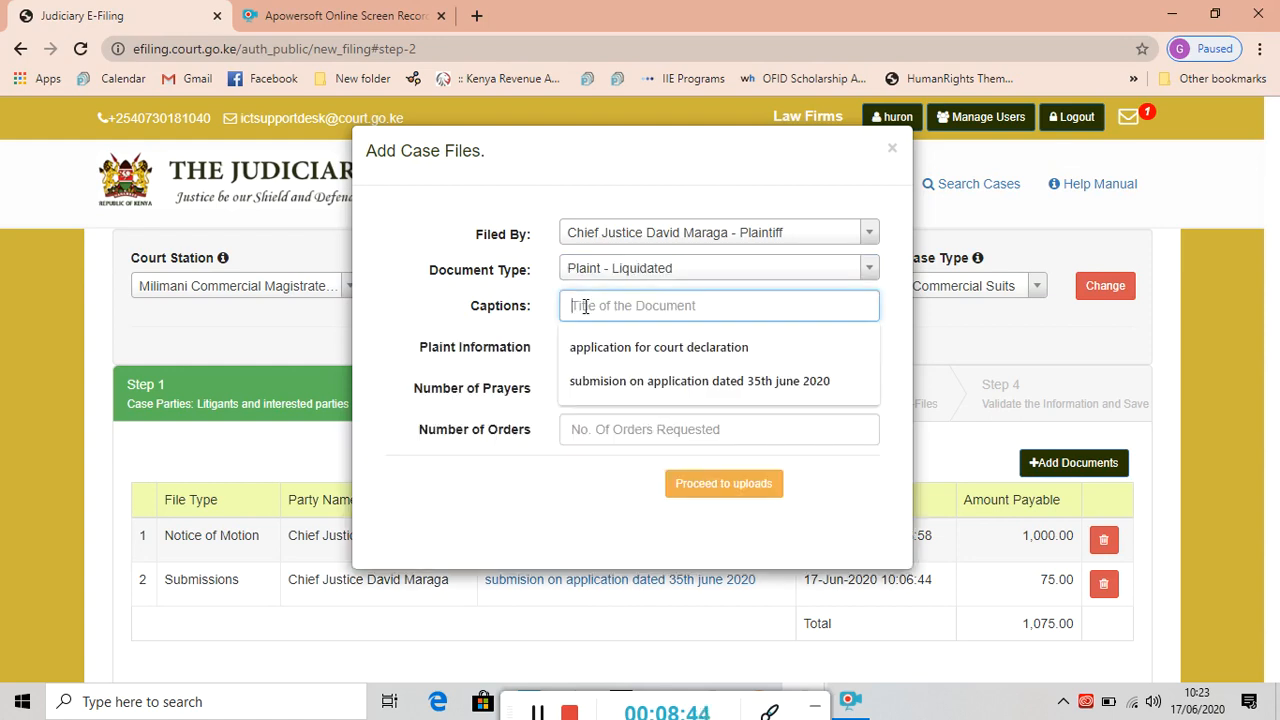
pyautogui.write('plaint on the i')
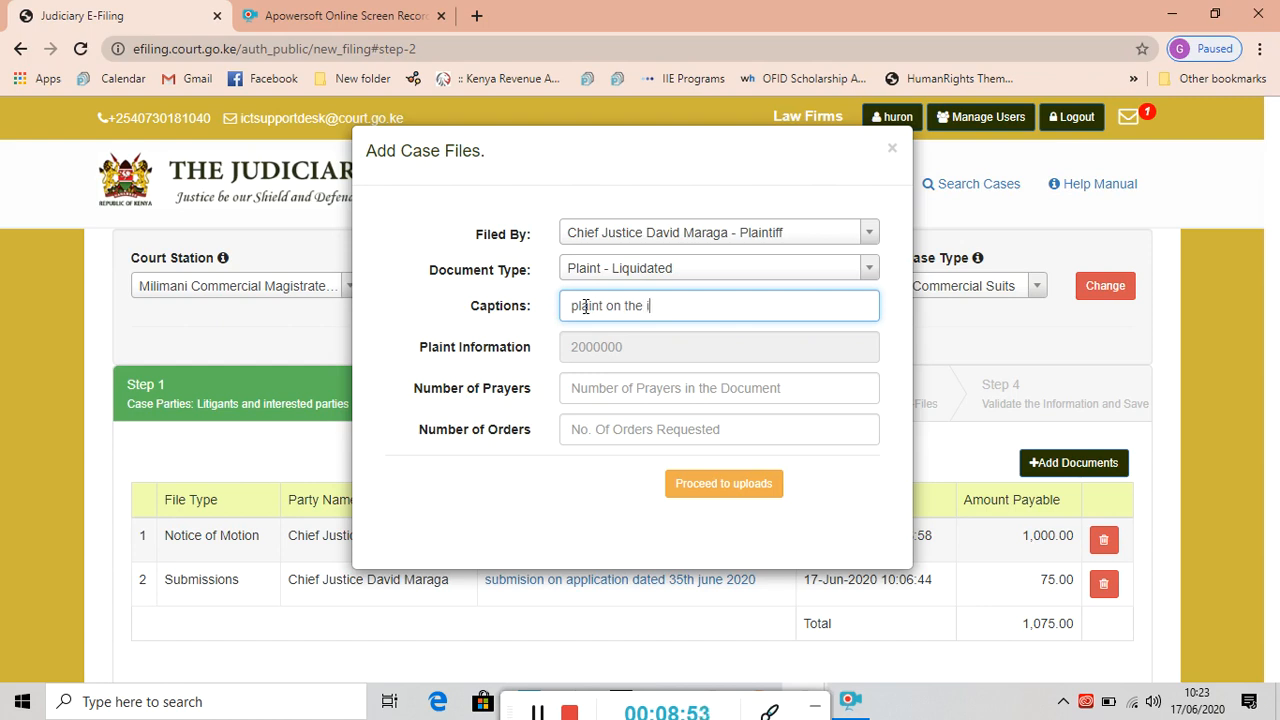
pyautogui.write('es')
pyautogui.click(596, 352)
pyautogui.click(593, 391)
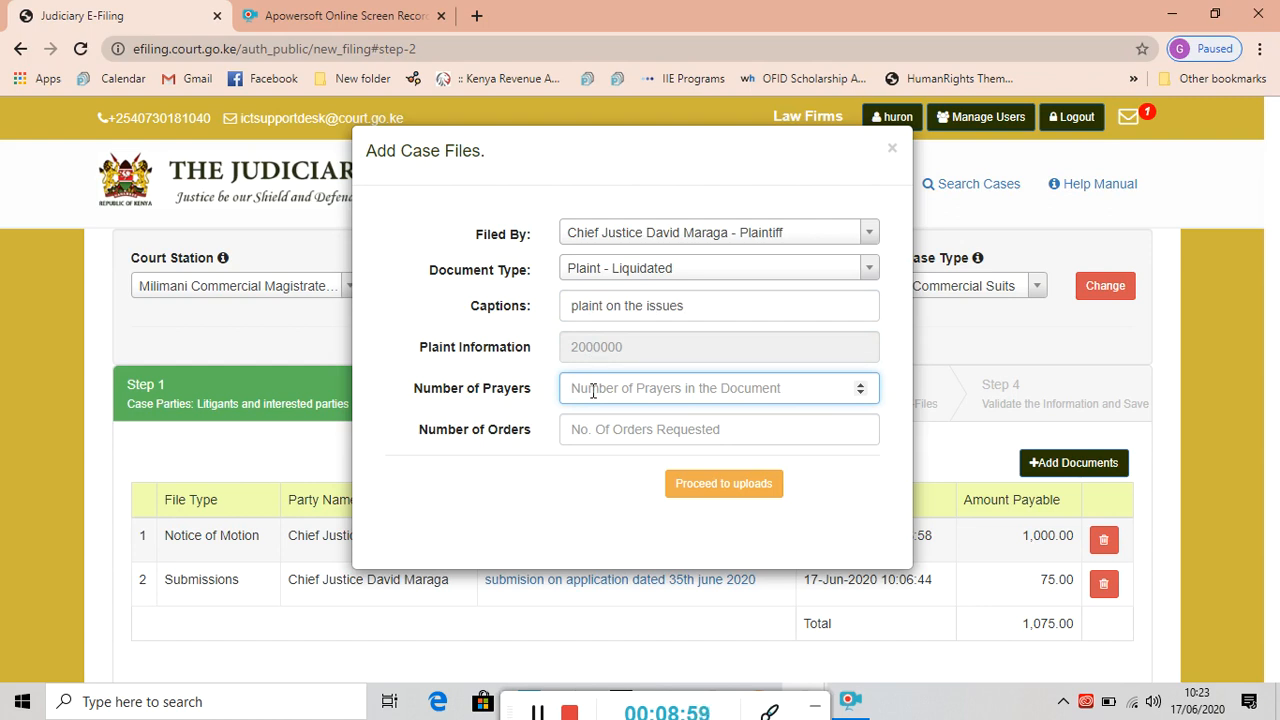
pyautogui.write('5')
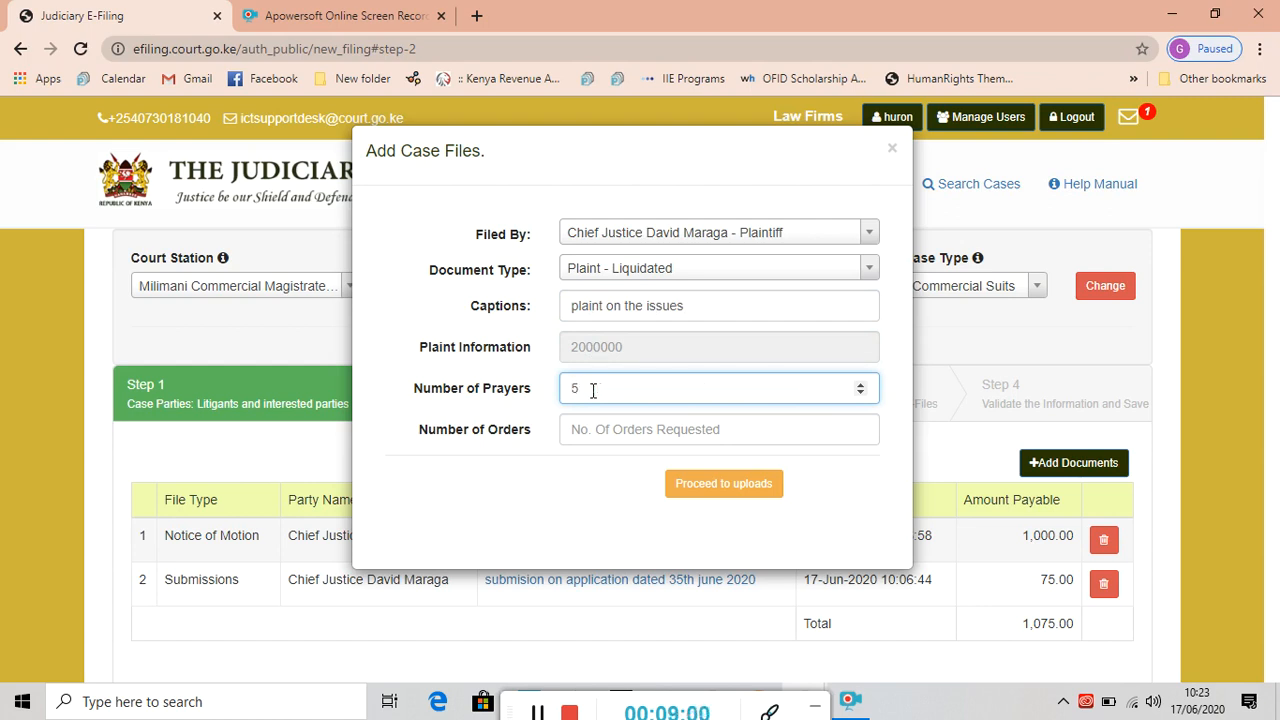
pyautogui.click(589, 428)
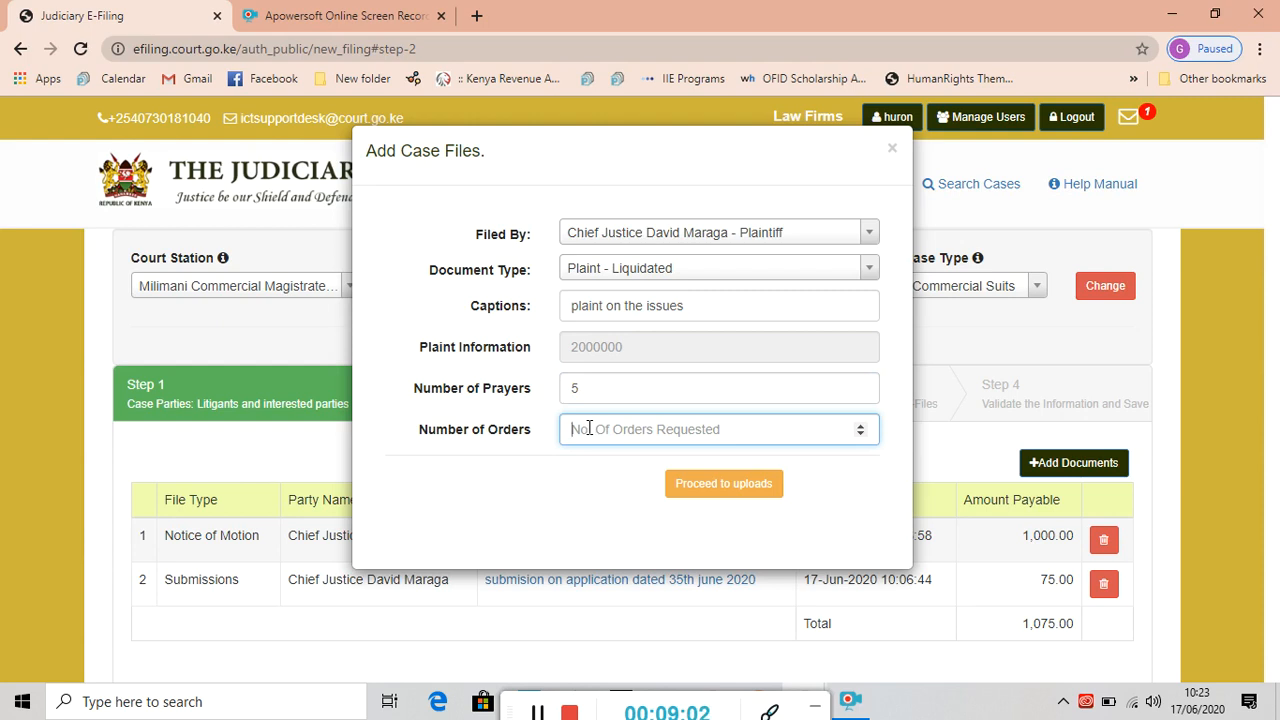
pyautogui.write('5')
pyautogui.click(720, 485)
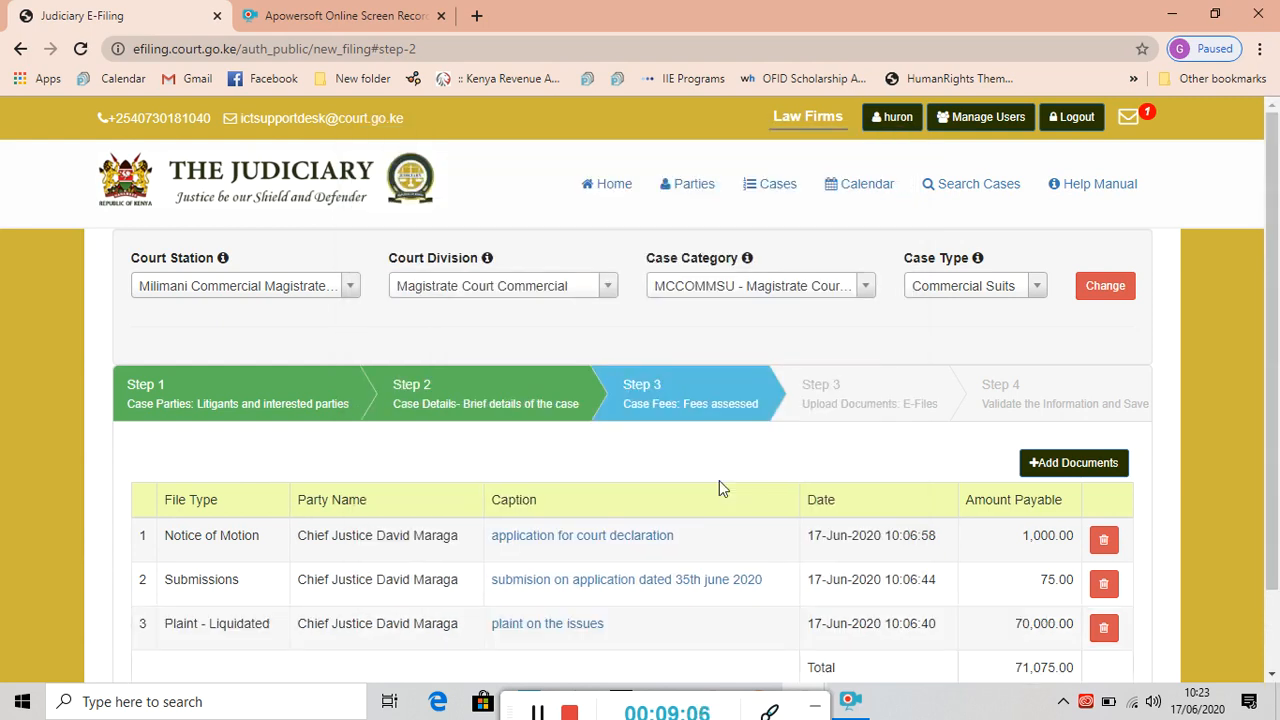
pyautogui.moveTo(1273, 468); pyautogui.dragTo(1273, 548)
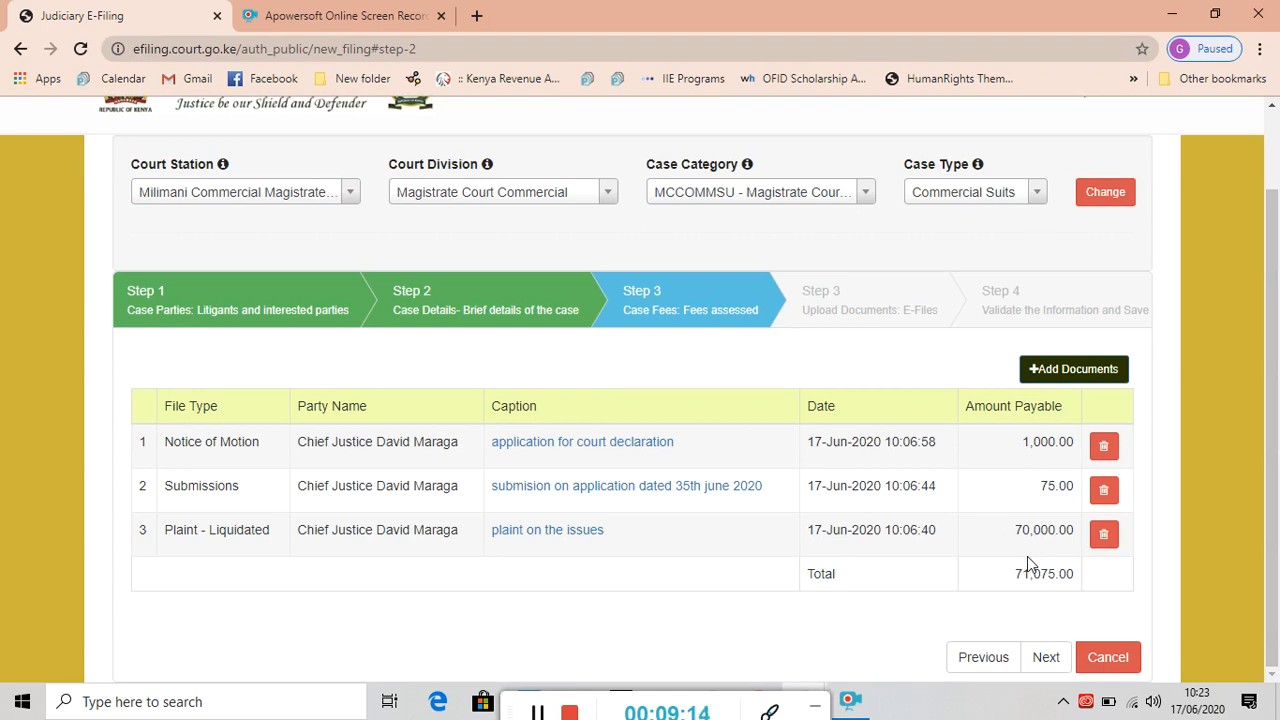
pyautogui.click(1045, 659)
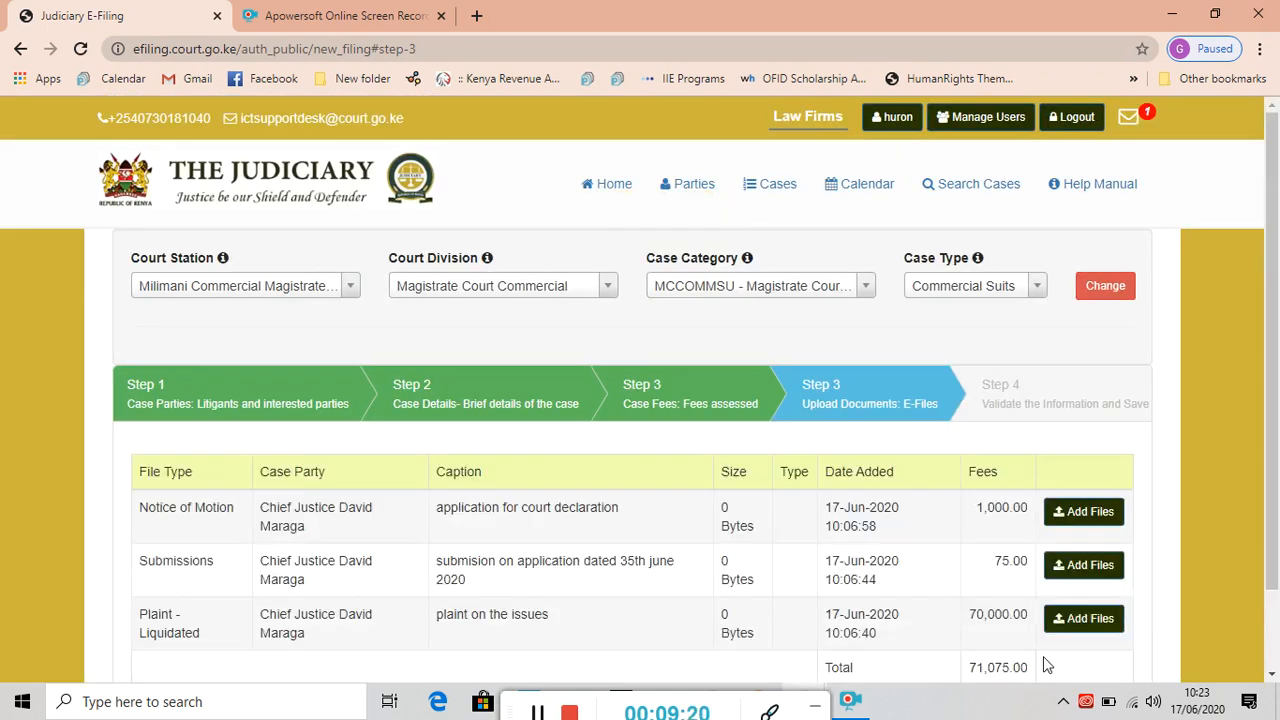
# Attach and upload the 'letter toaadjudication officer 123' PDF for the Notice of Motion.
pyautogui.click(1100, 522)
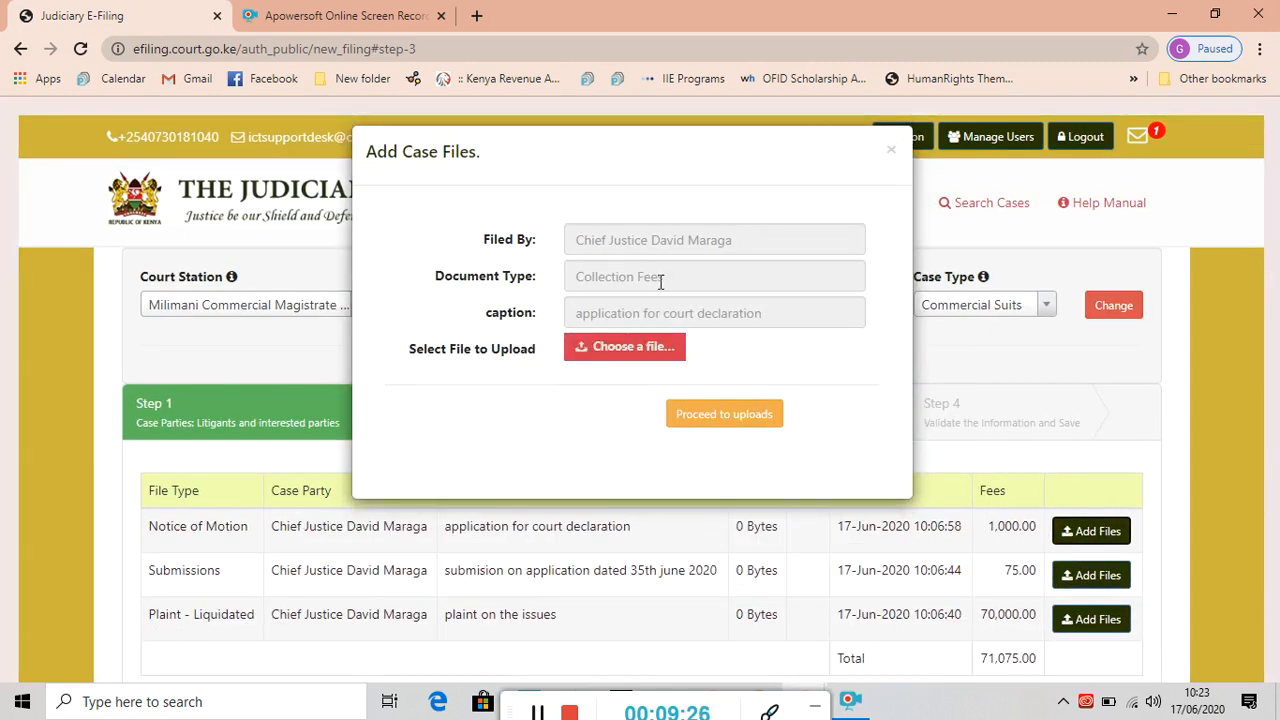
pyautogui.click(635, 358)
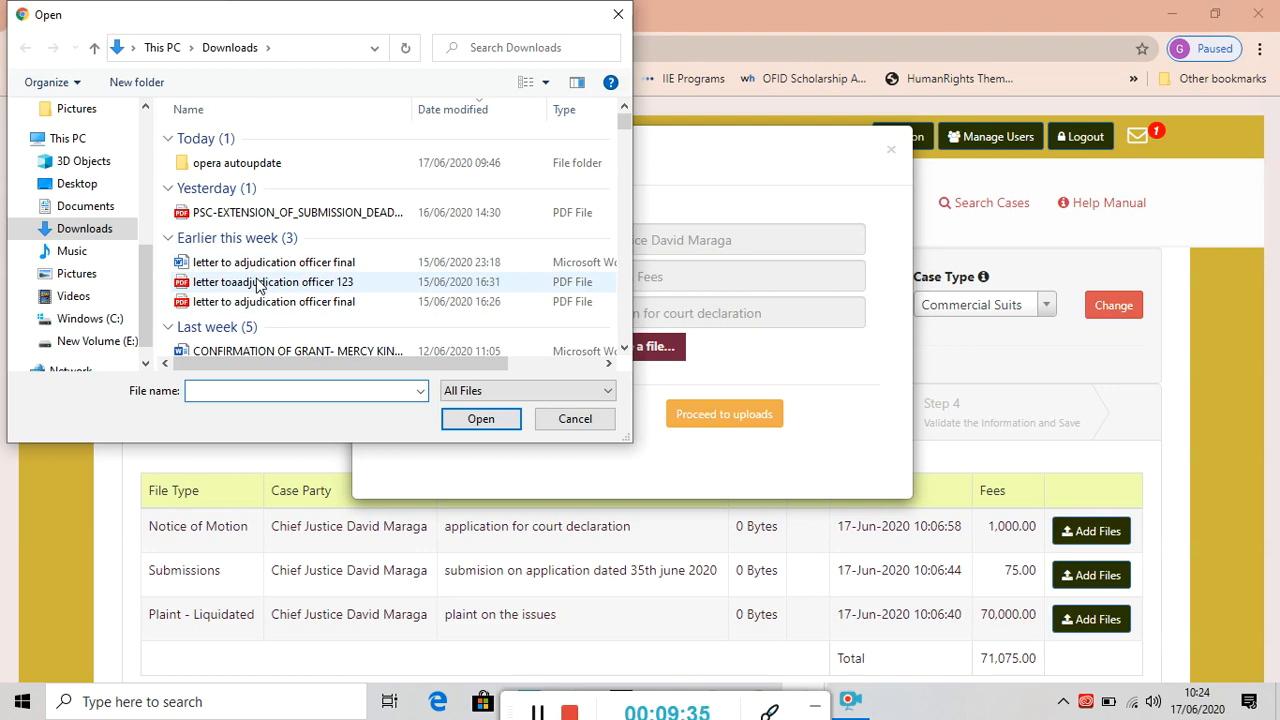
pyautogui.click(259, 286)
pyautogui.click(505, 420)
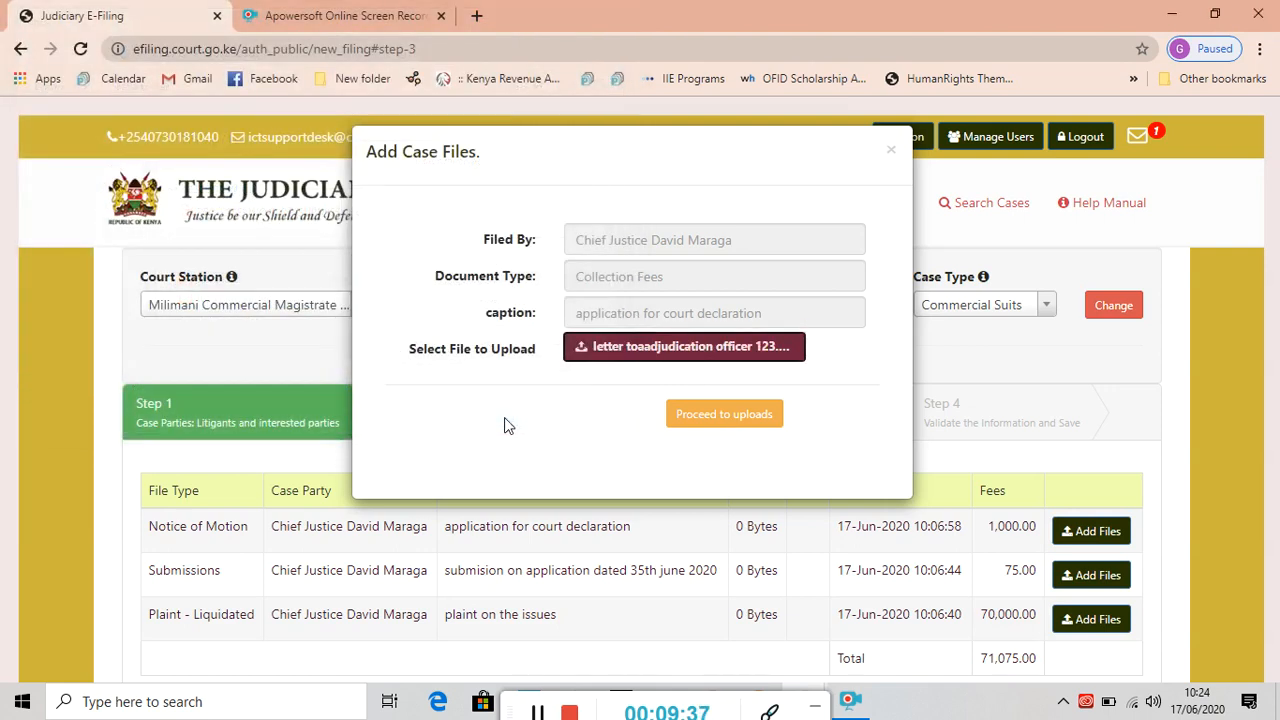
pyautogui.click(700, 422)
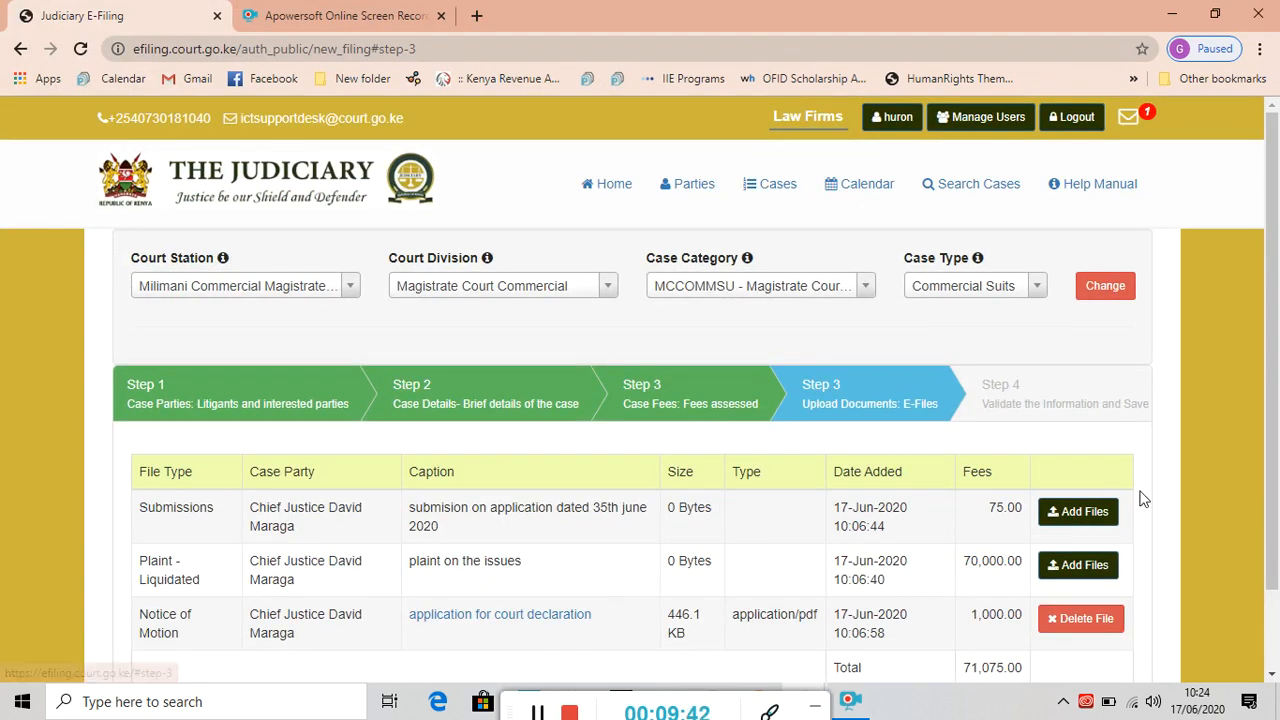
pyautogui.click(1090, 566)
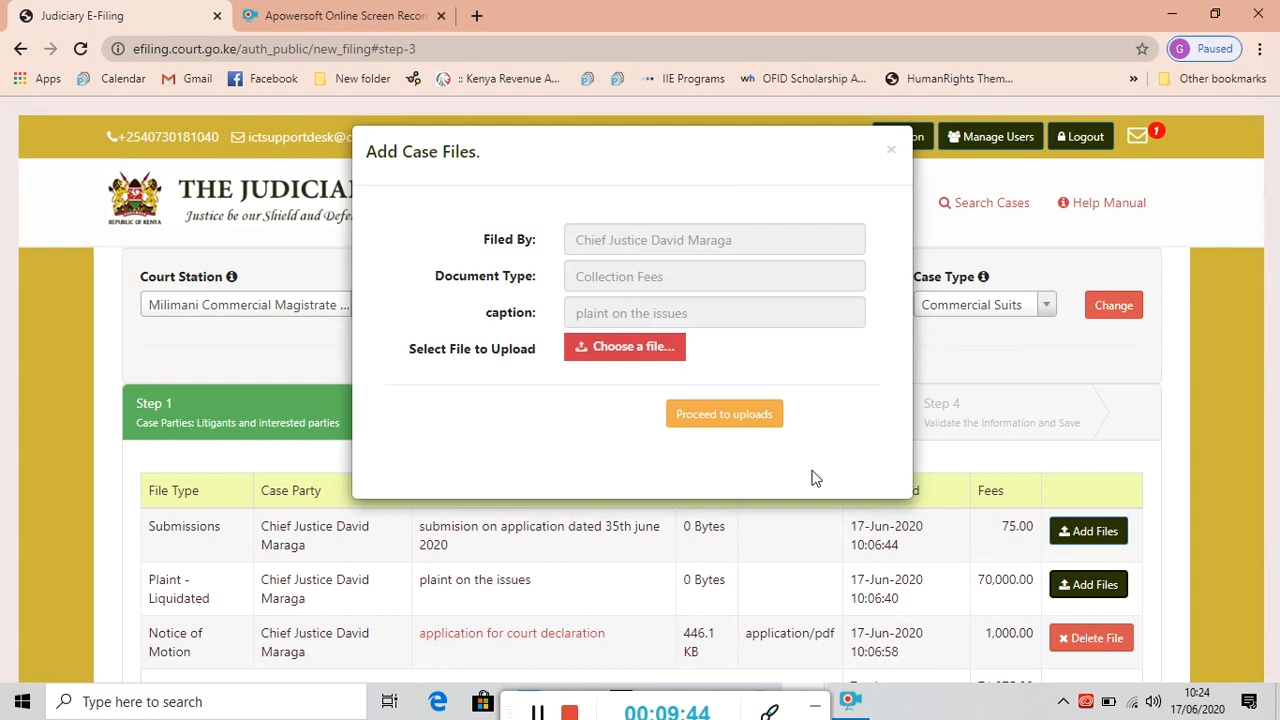
# Choose the 'letter to adjudication officer final' PDF for the Plaint row and attempt its upload.
pyautogui.click(630, 350)
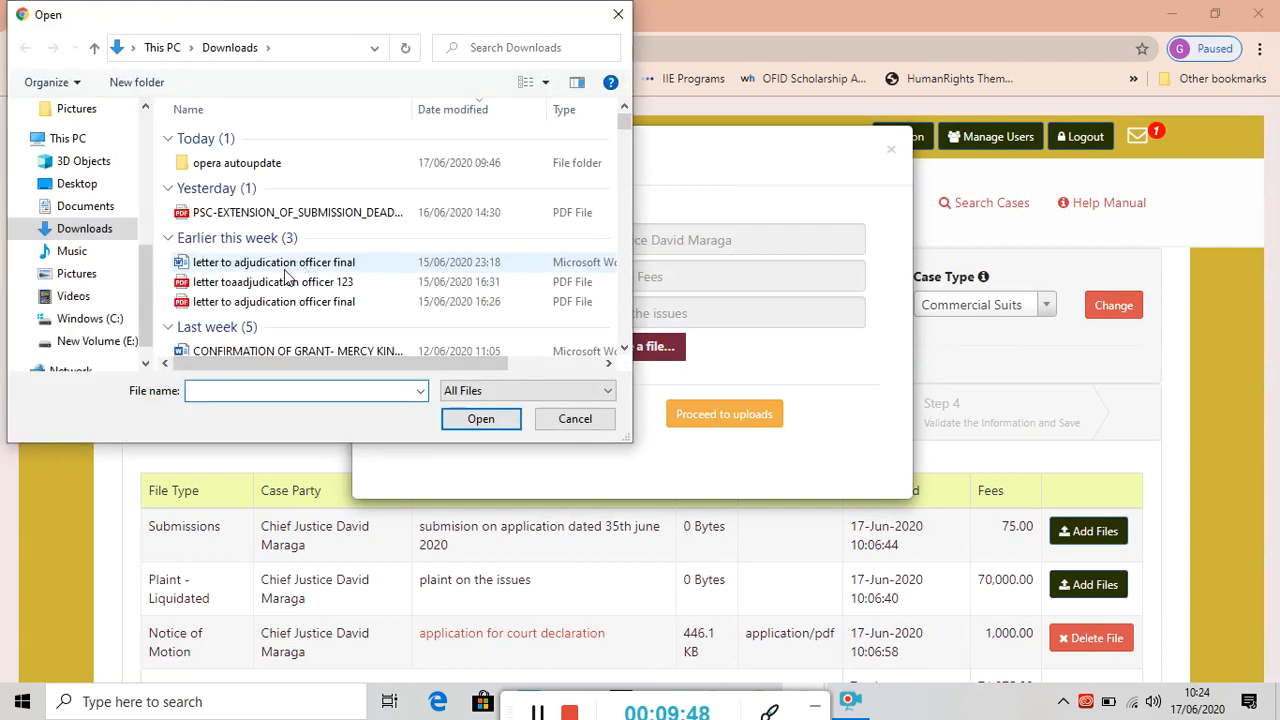
pyautogui.click(289, 262)
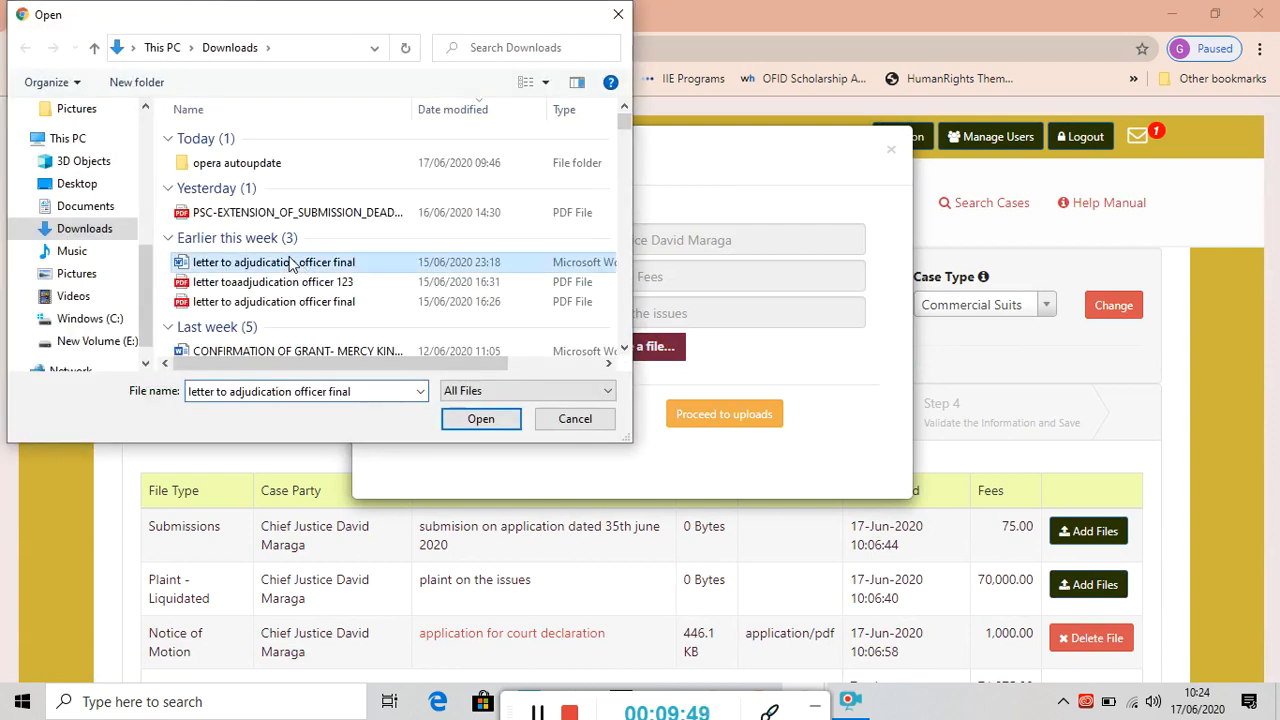
pyautogui.click(478, 420)
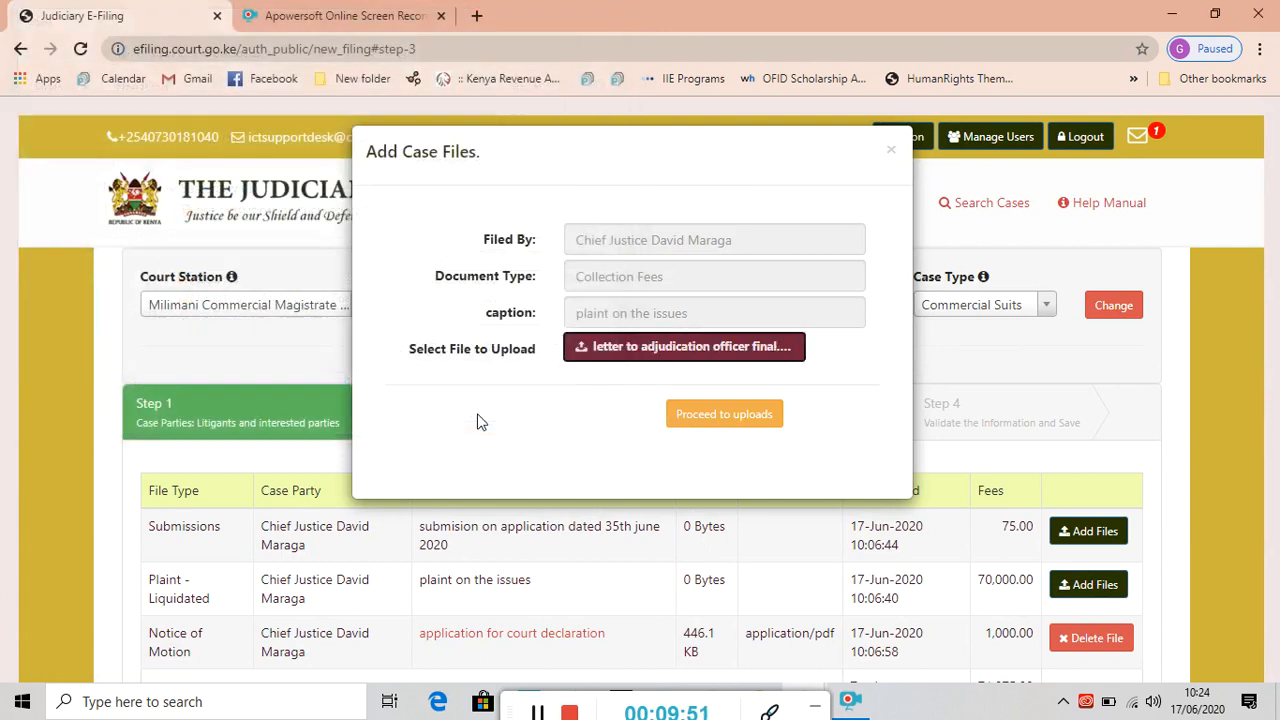
pyautogui.click(726, 422)
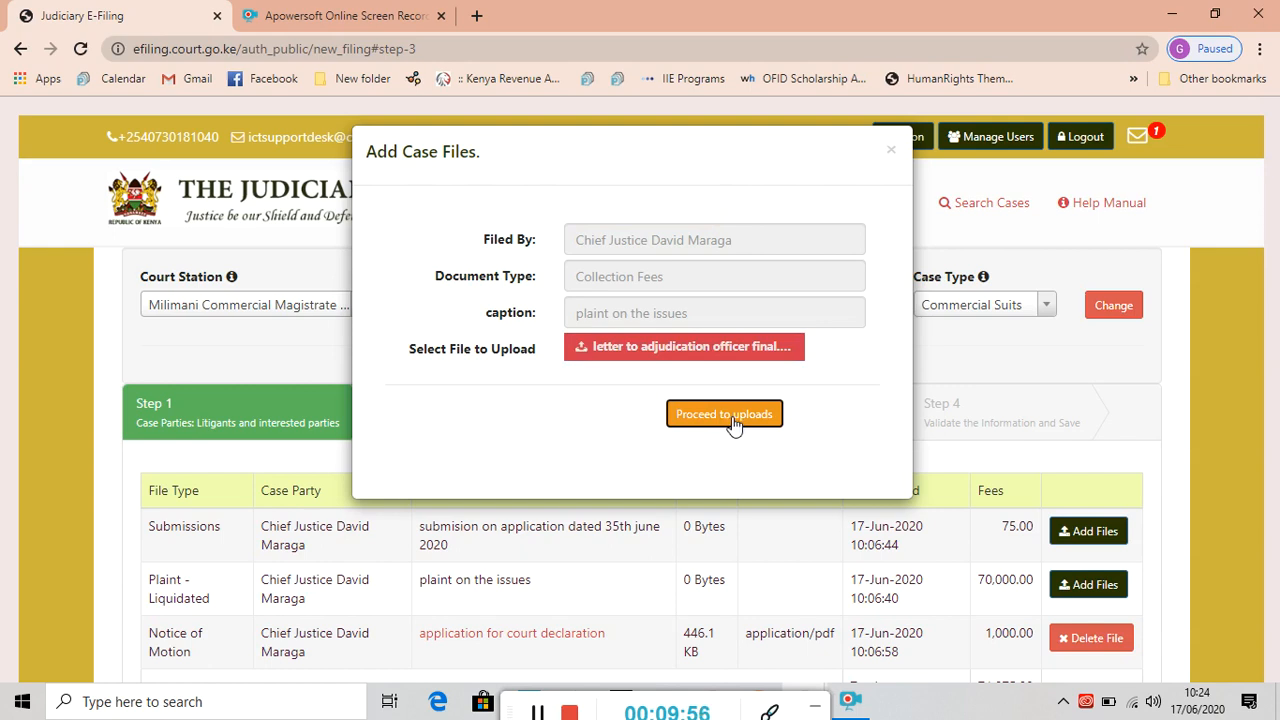
pyautogui.click(726, 422)
pyautogui.click(726, 420)
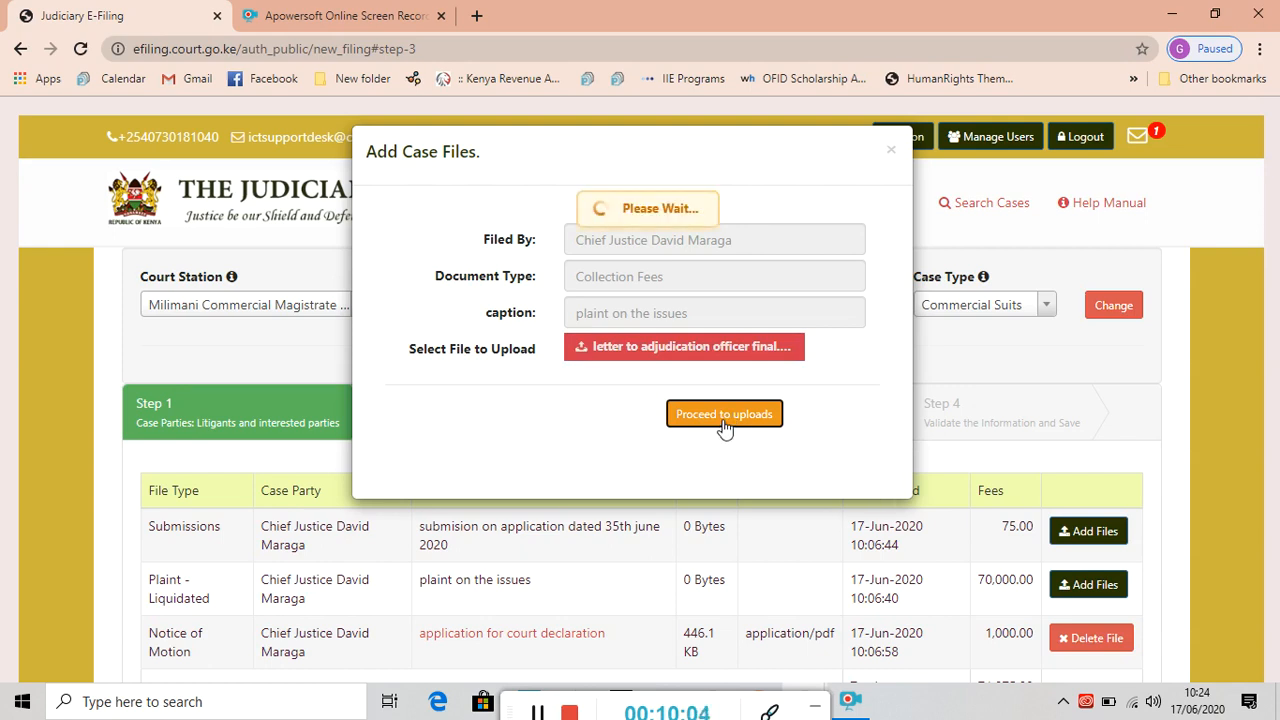
# Attach the 'letter toaadjudication officer 123' PDF instead, upload it, and advance to Validate and Save.
pyautogui.click(674, 353)
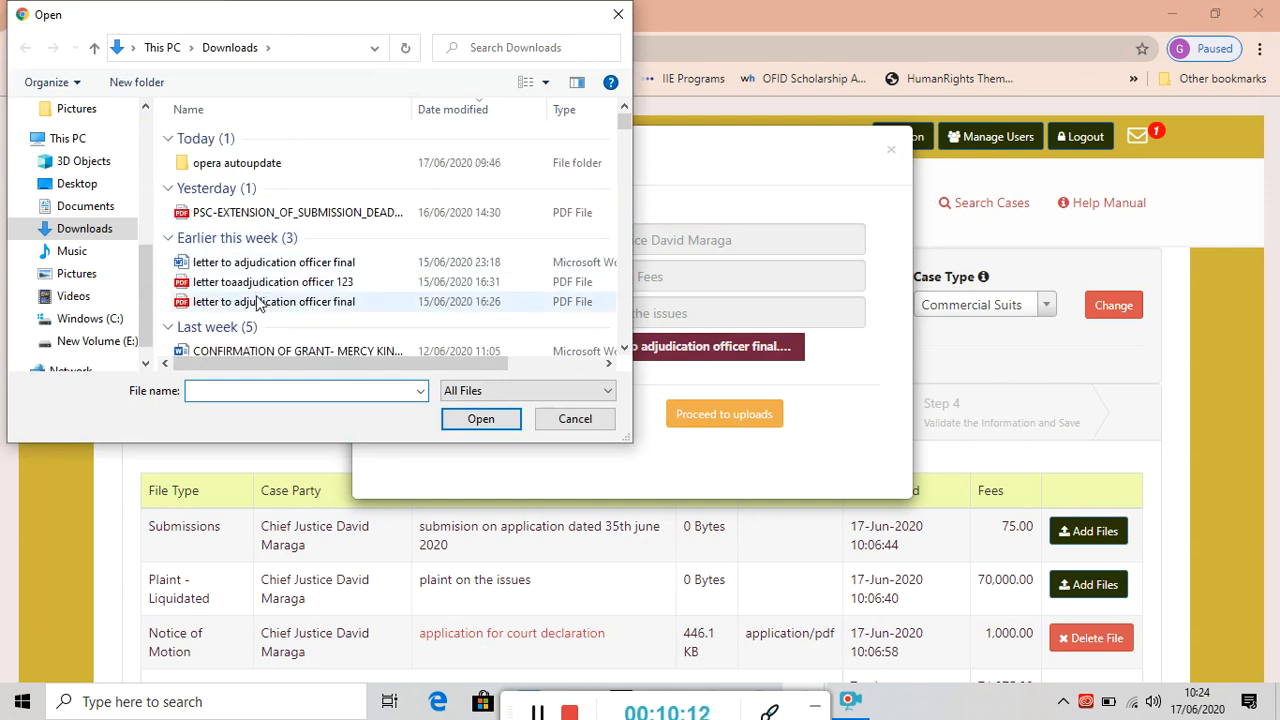
pyautogui.click(261, 286)
pyautogui.click(480, 418)
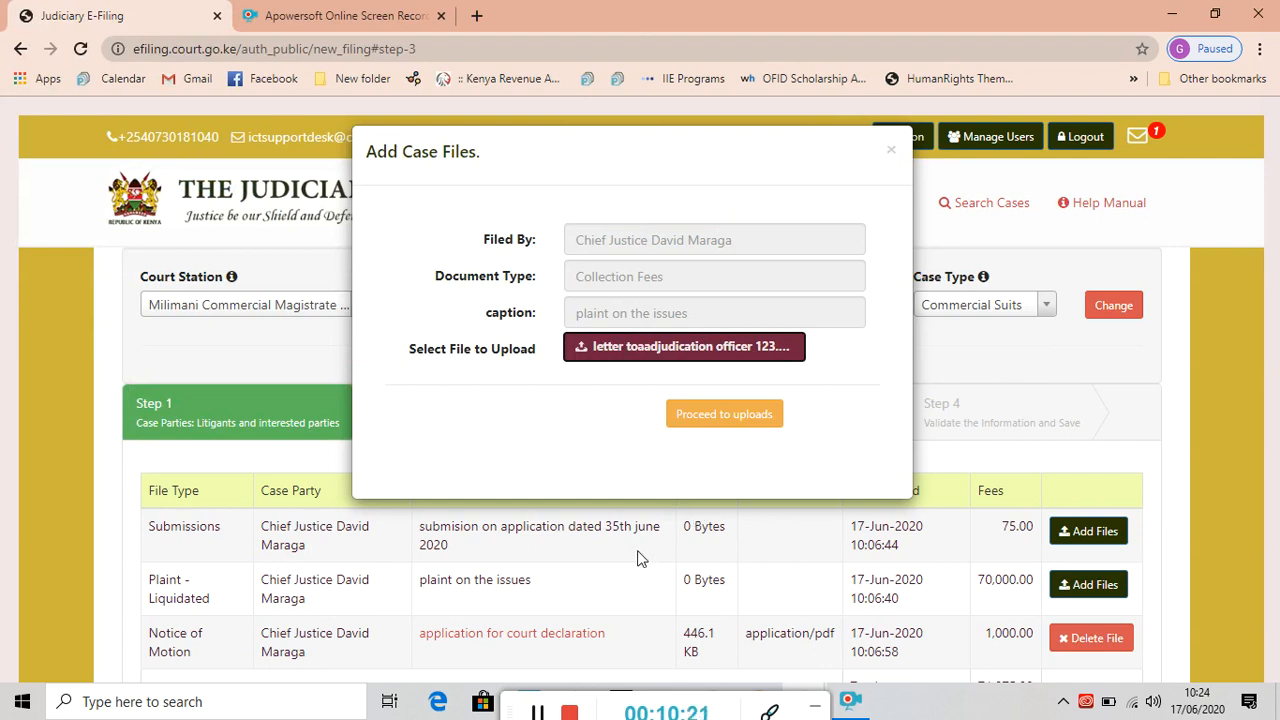
pyautogui.click(537, 712)
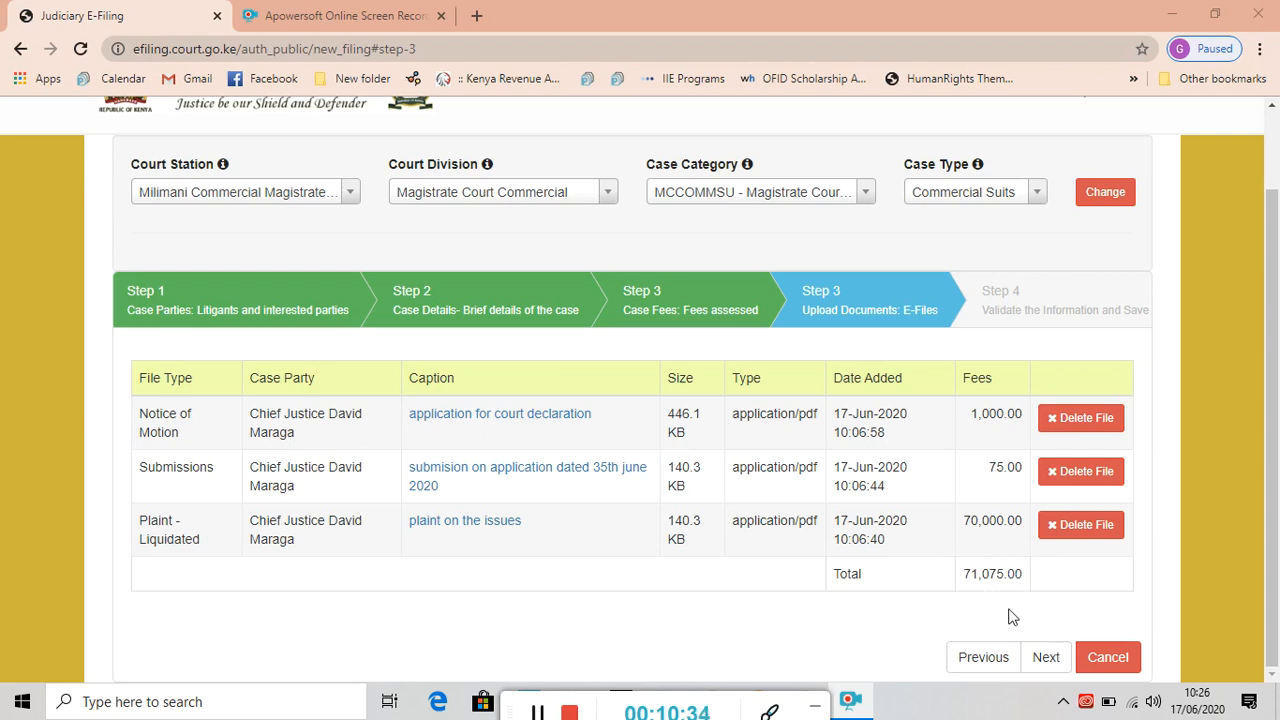
pyautogui.click(1045, 658)
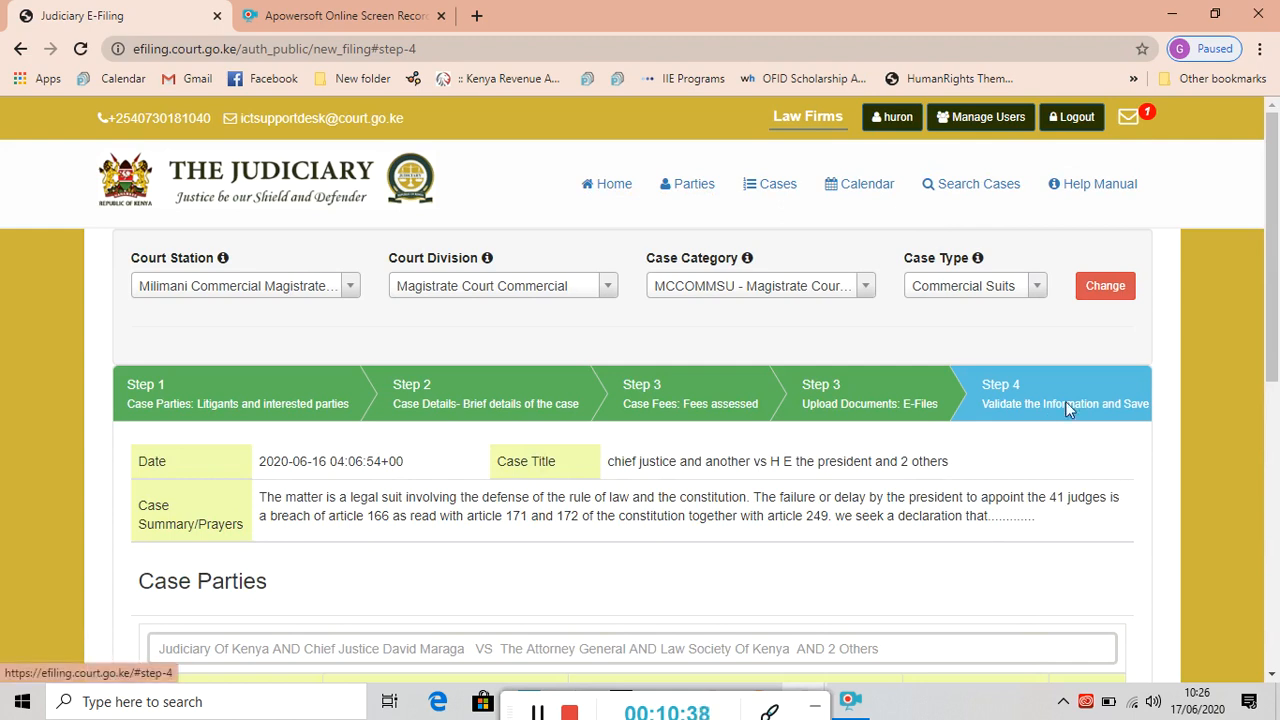
# View the Notice of Motion document in a new tab, then return to the Case Documents review.
pyautogui.moveTo(1274, 312); pyautogui.dragTo(1274, 389)
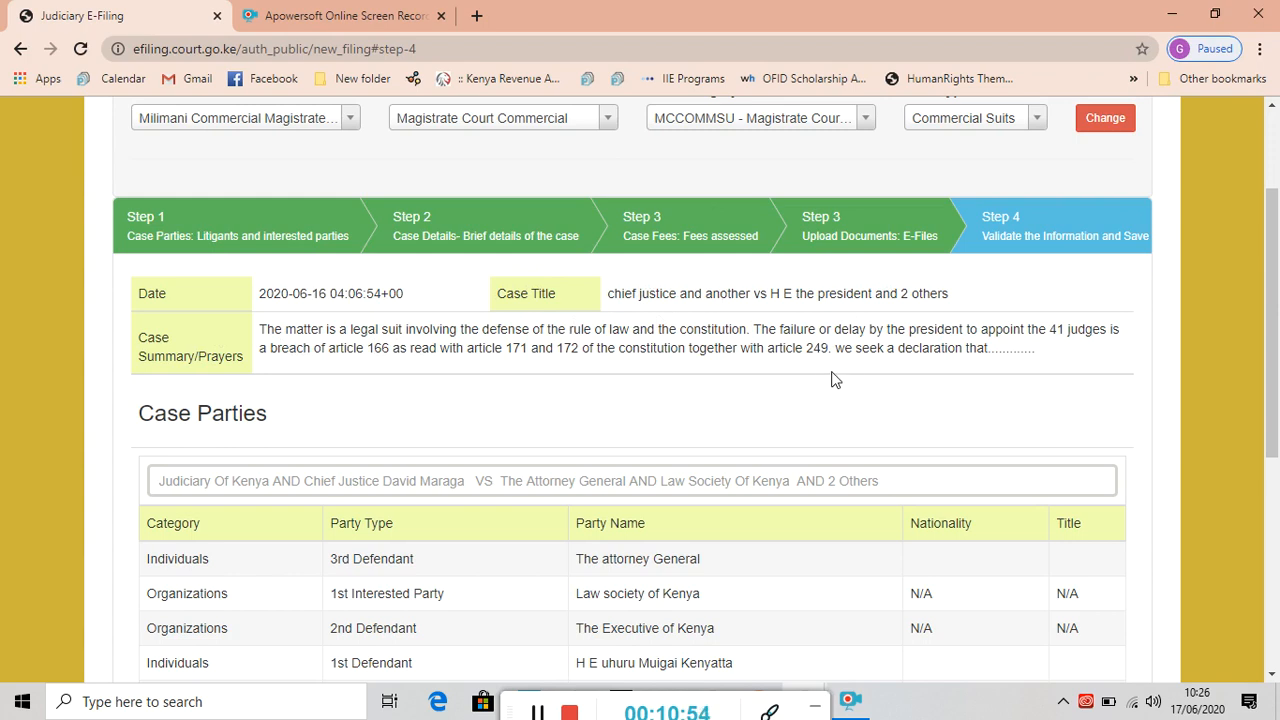
pyautogui.moveTo(1275, 325); pyautogui.dragTo(1274, 427)
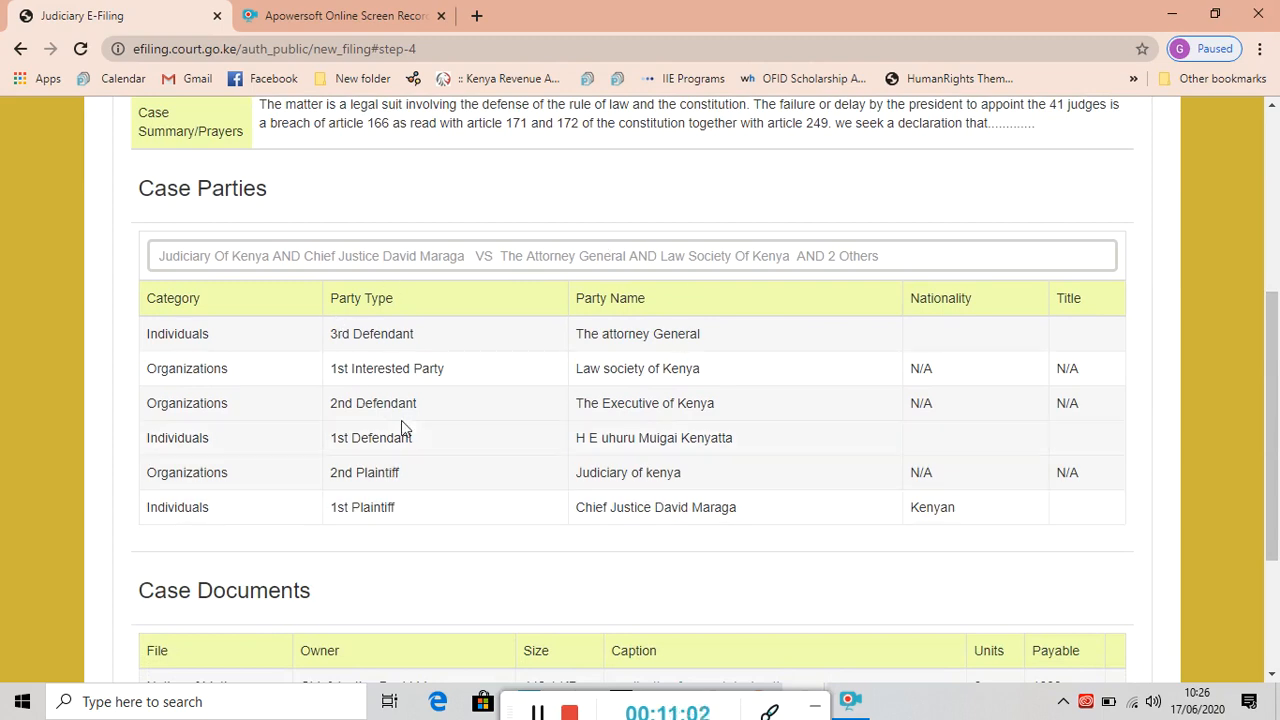
pyautogui.moveTo(1276, 342); pyautogui.dragTo(1277, 445)
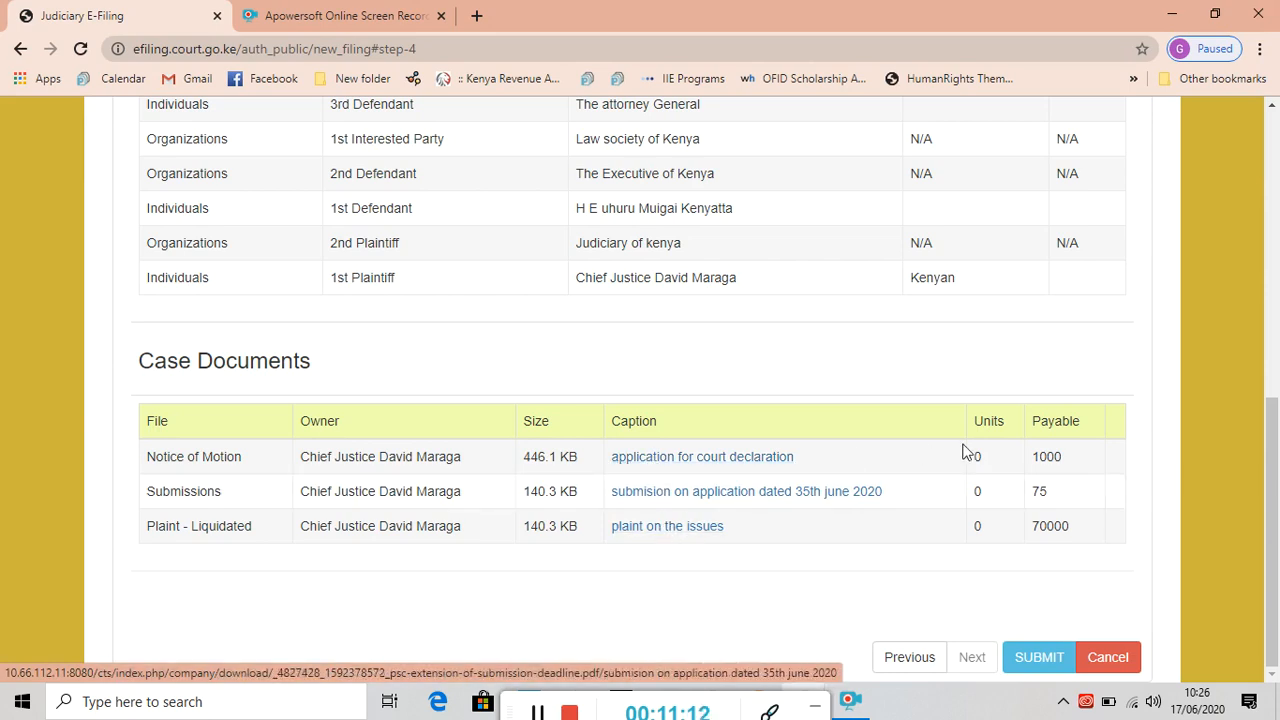
pyautogui.rightClick(697, 466)
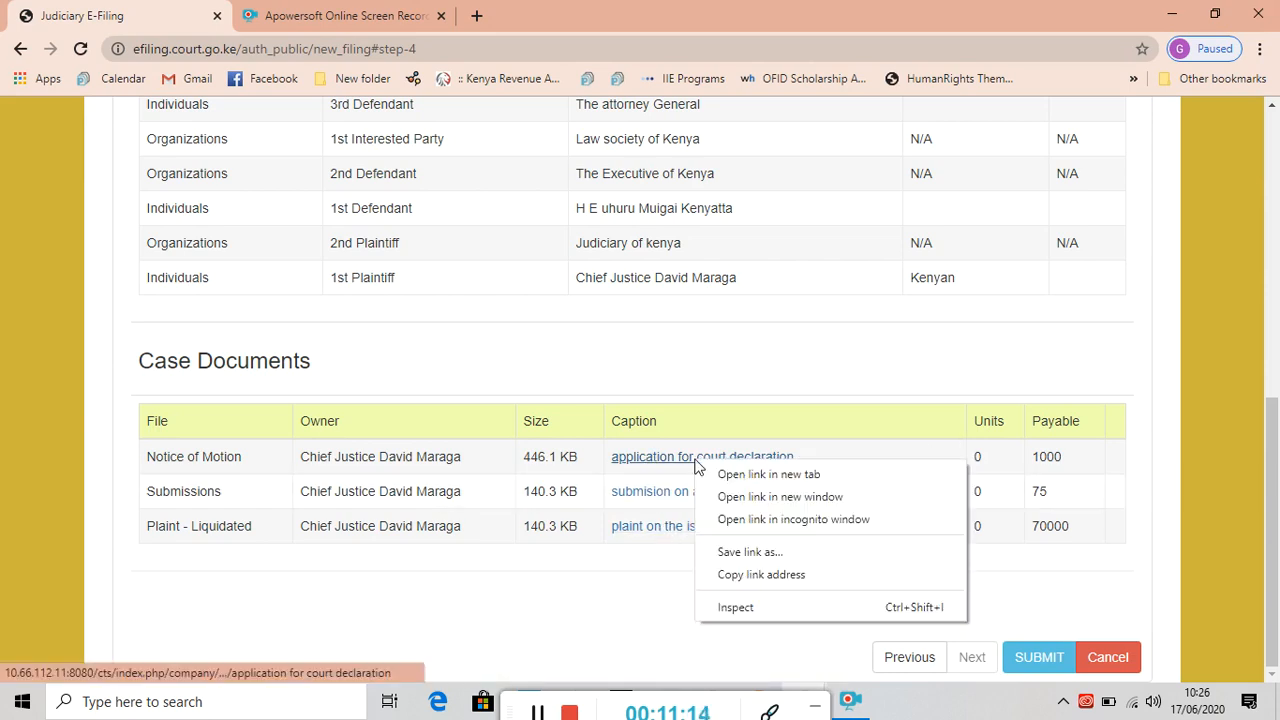
pyautogui.click(740, 474)
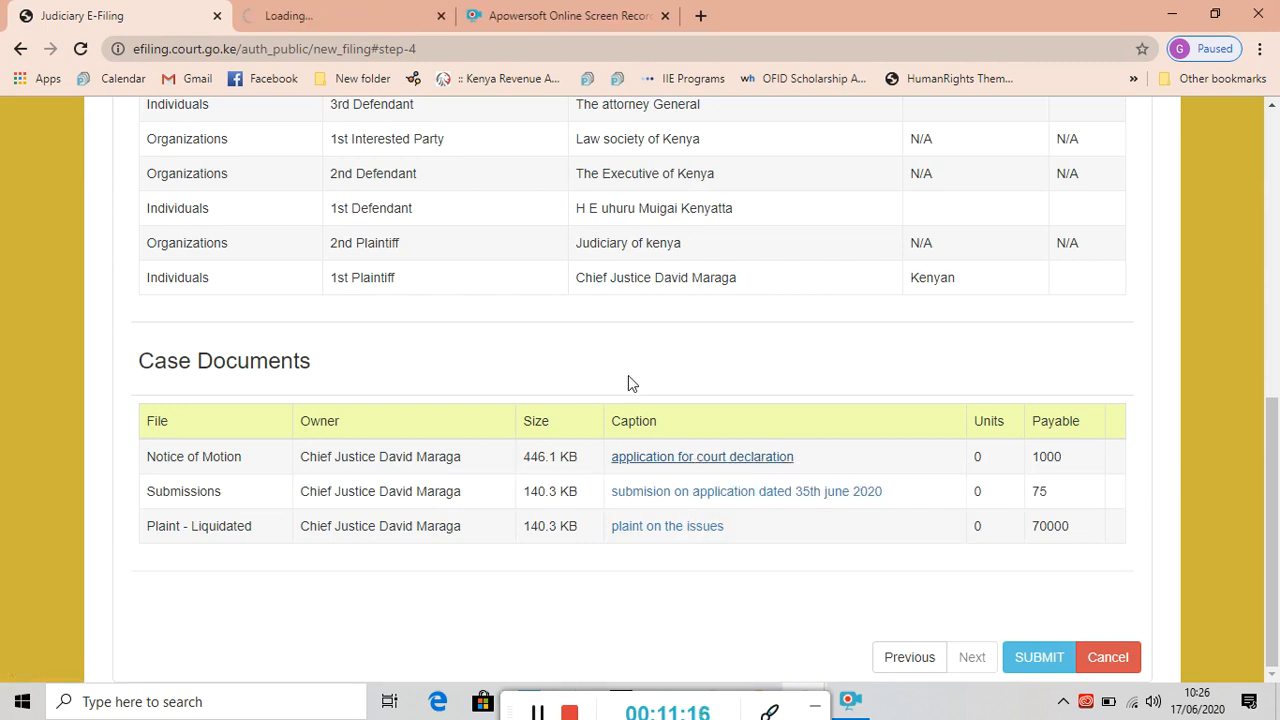
pyautogui.click(338, 22)
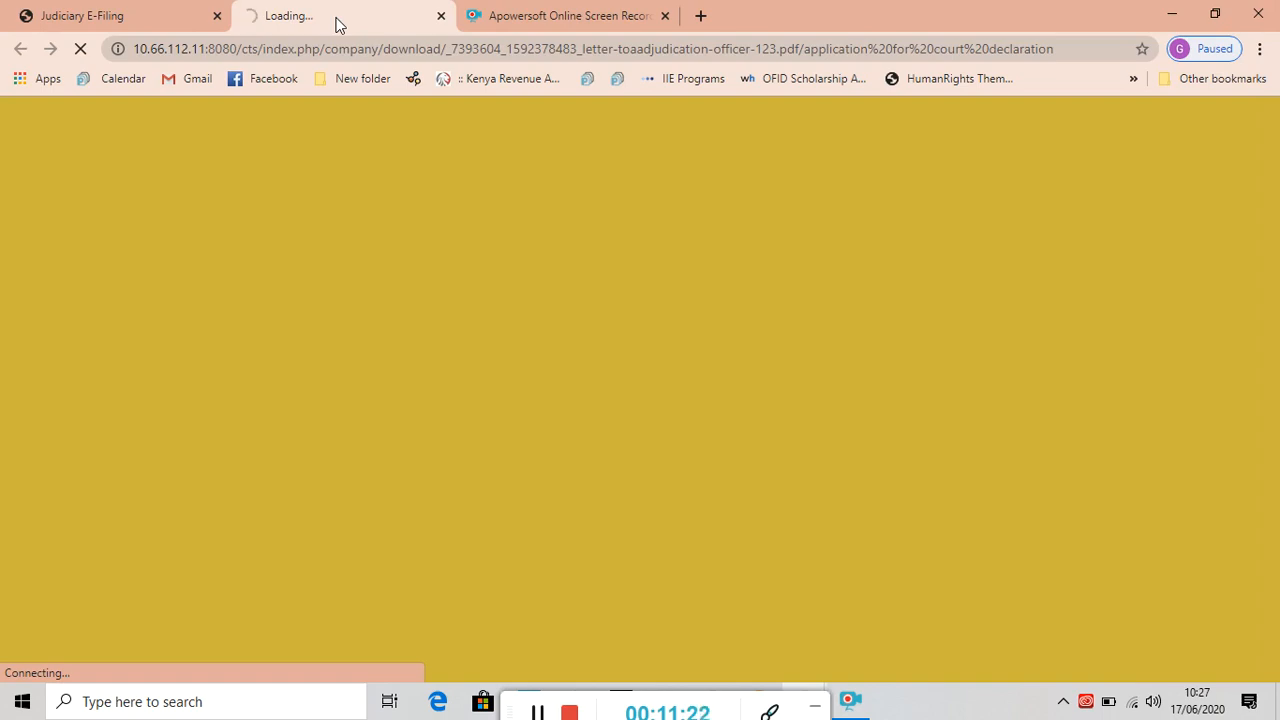
pyautogui.click(539, 713)
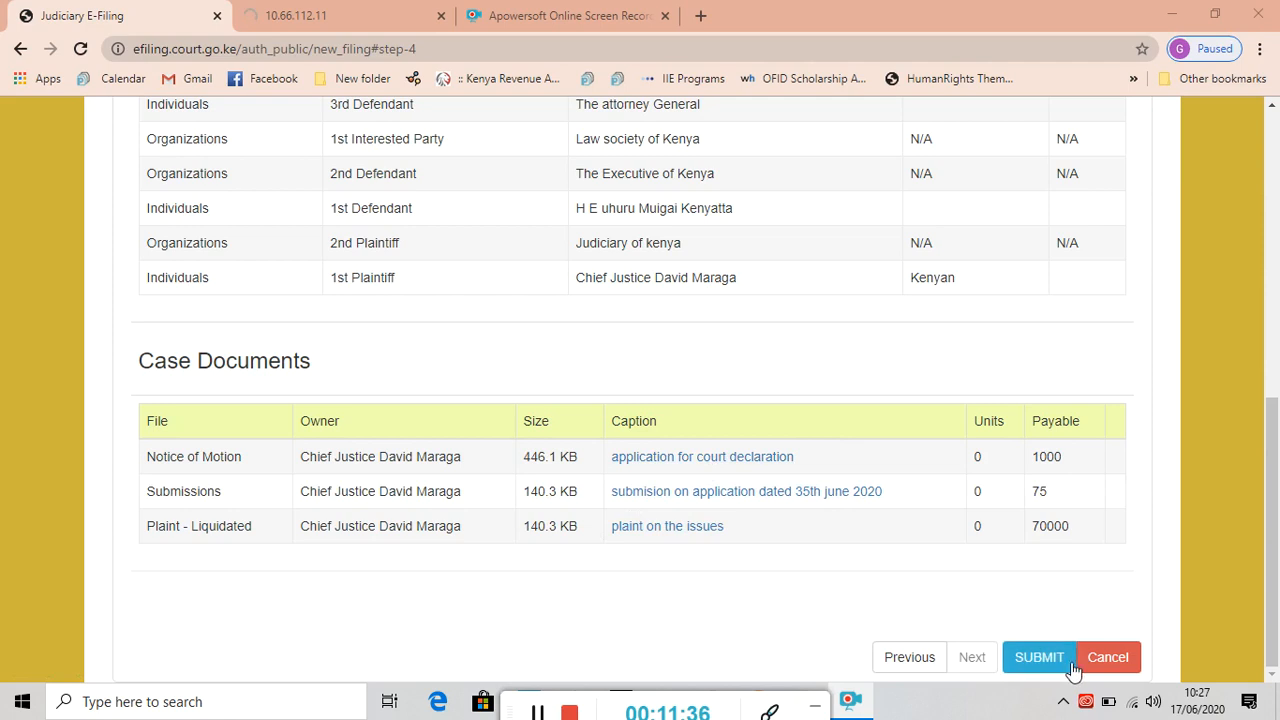
pyautogui.click(1038, 664)
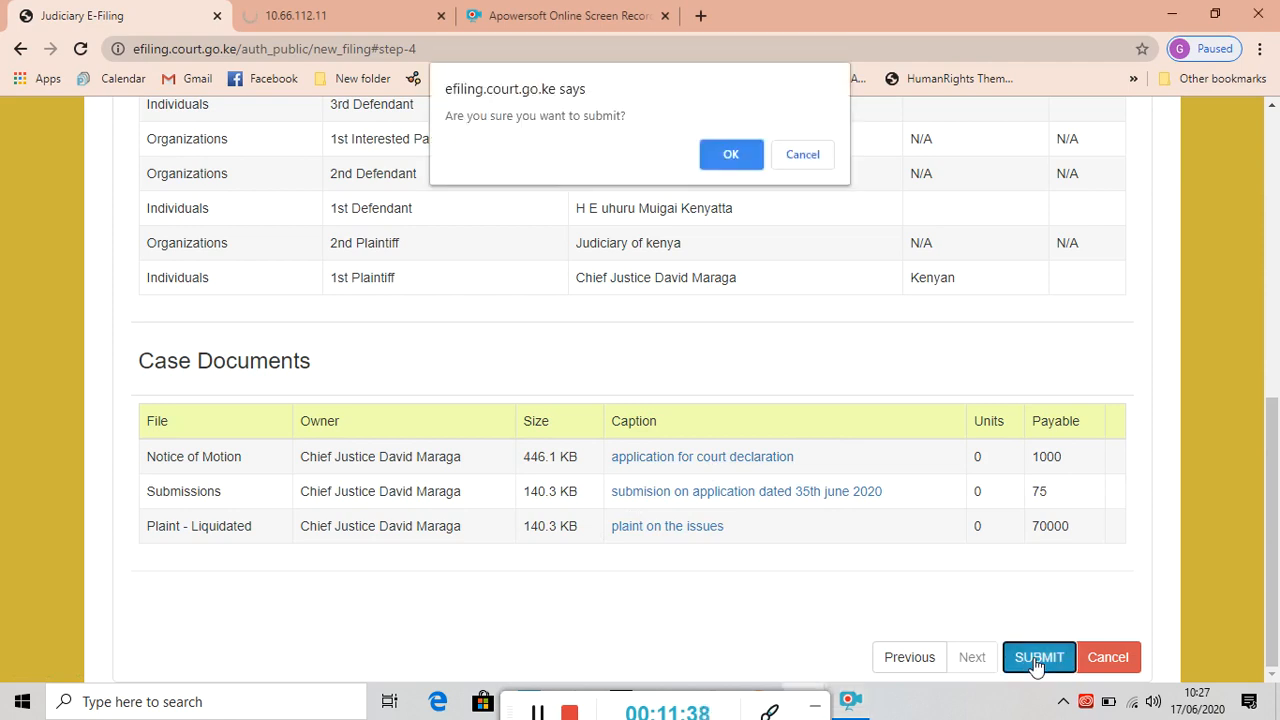
pyautogui.click(731, 156)
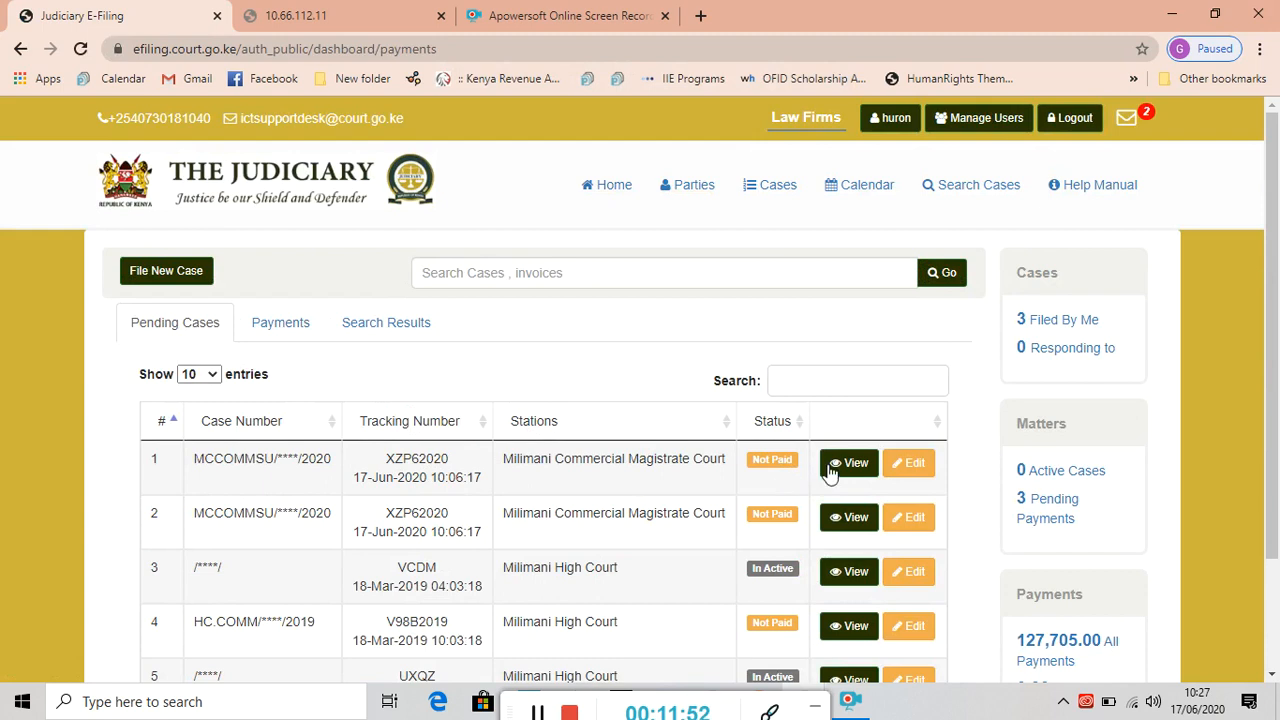
pyautogui.click(864, 470)
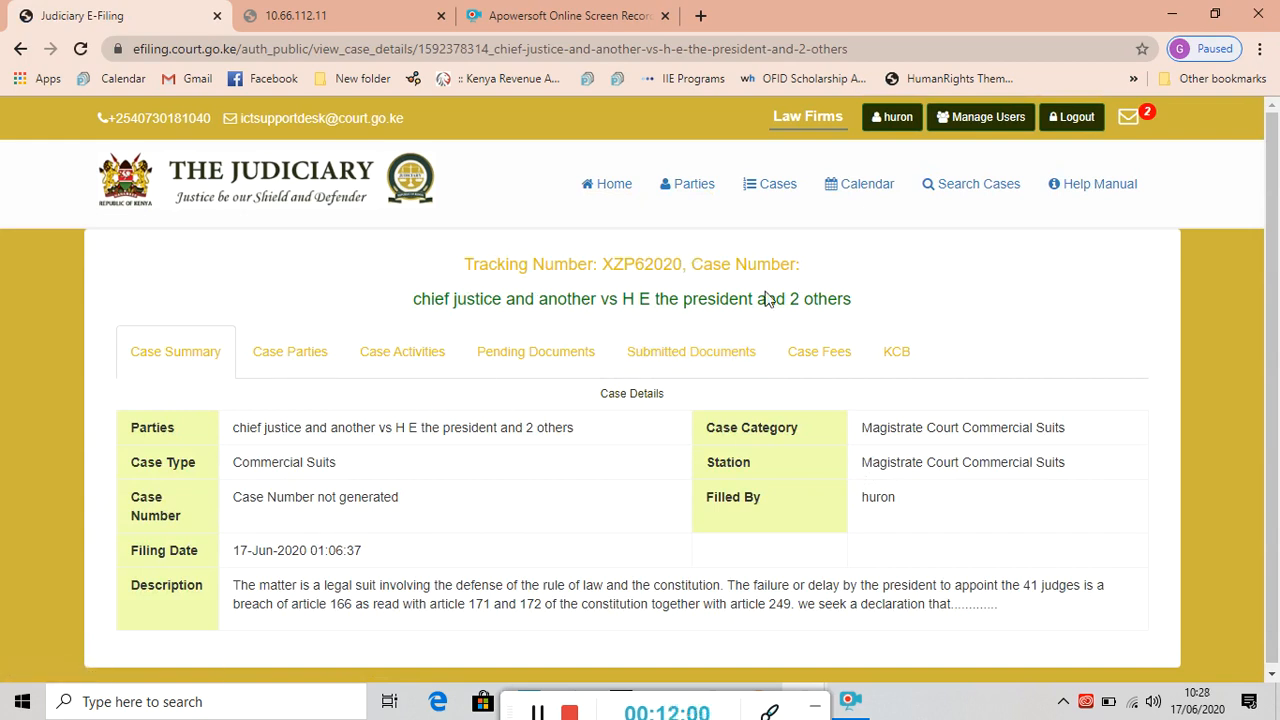
pyautogui.moveTo(1277, 291); pyautogui.dragTo(1277, 387)
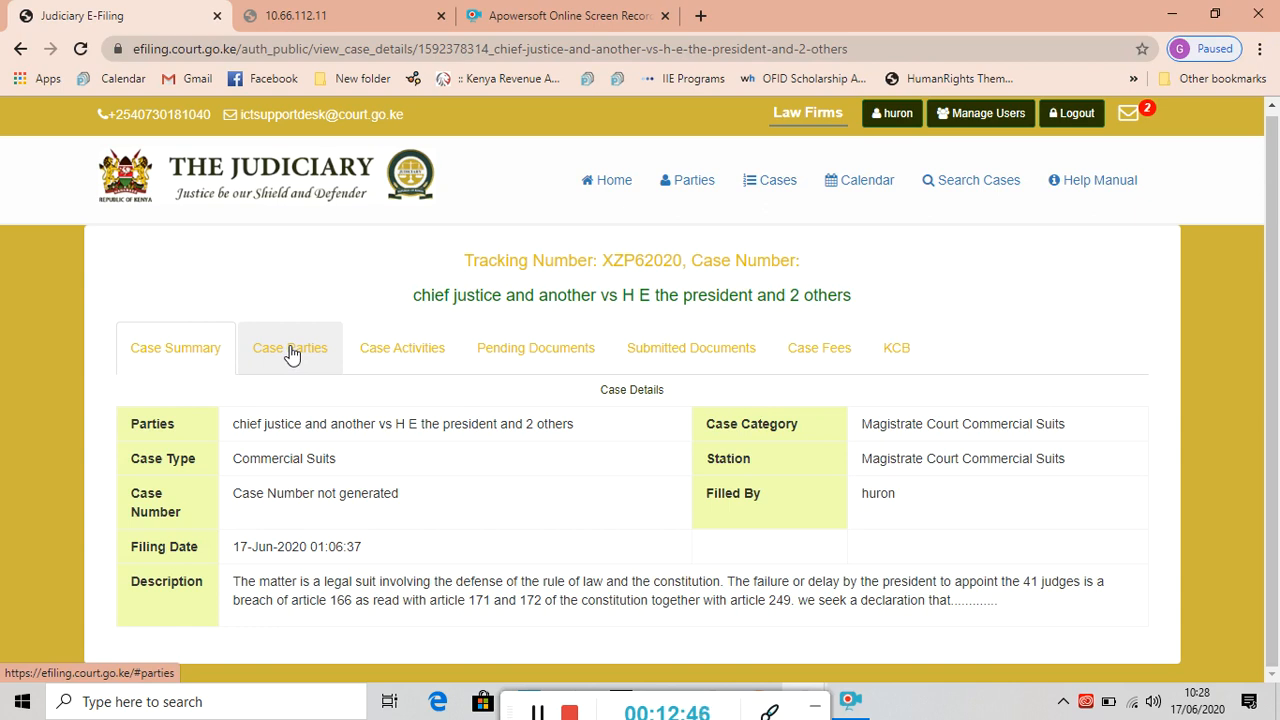
pyautogui.click(290, 350)
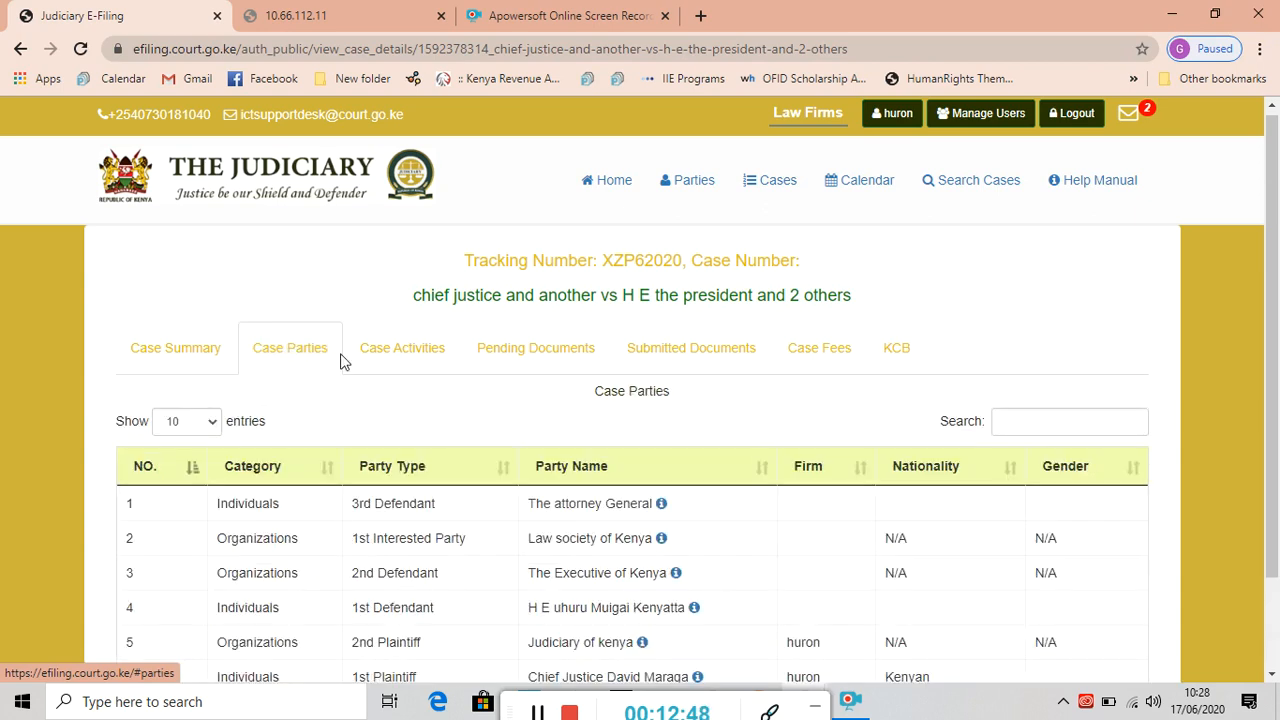
pyautogui.moveTo(1278, 304); pyautogui.dragTo(1278, 500)
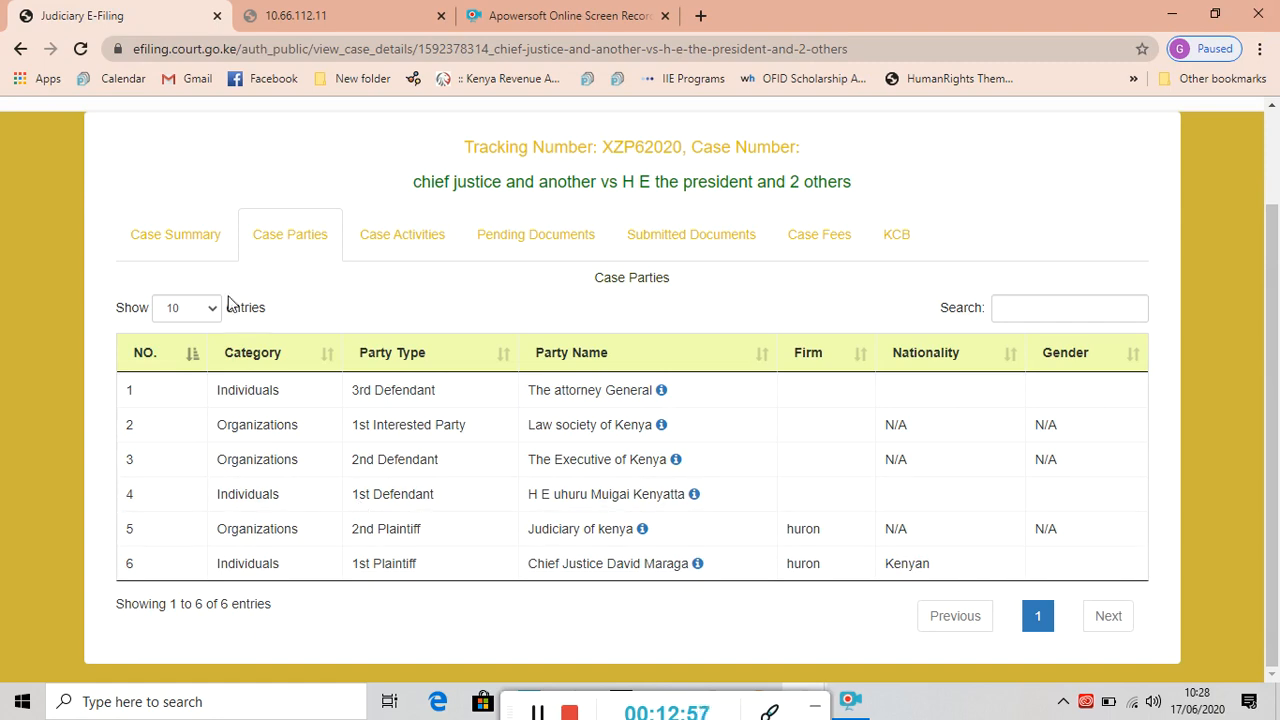
pyautogui.click(175, 234)
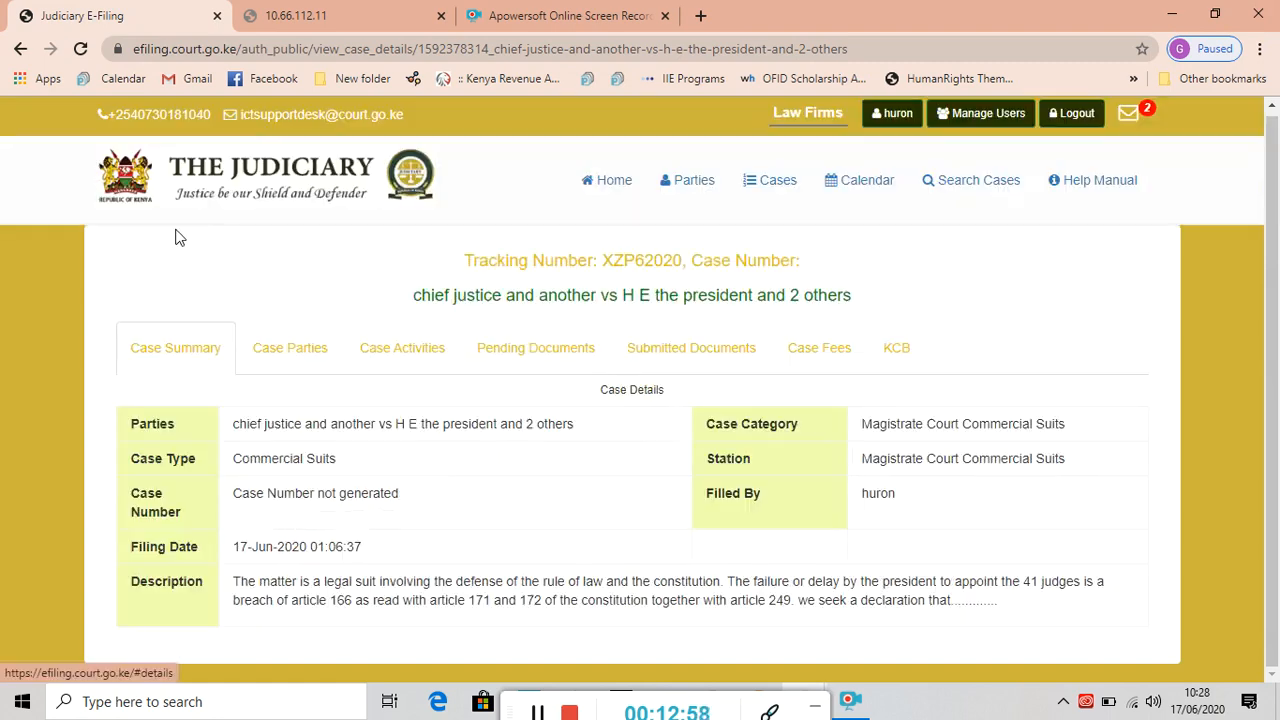
pyautogui.click(305, 355)
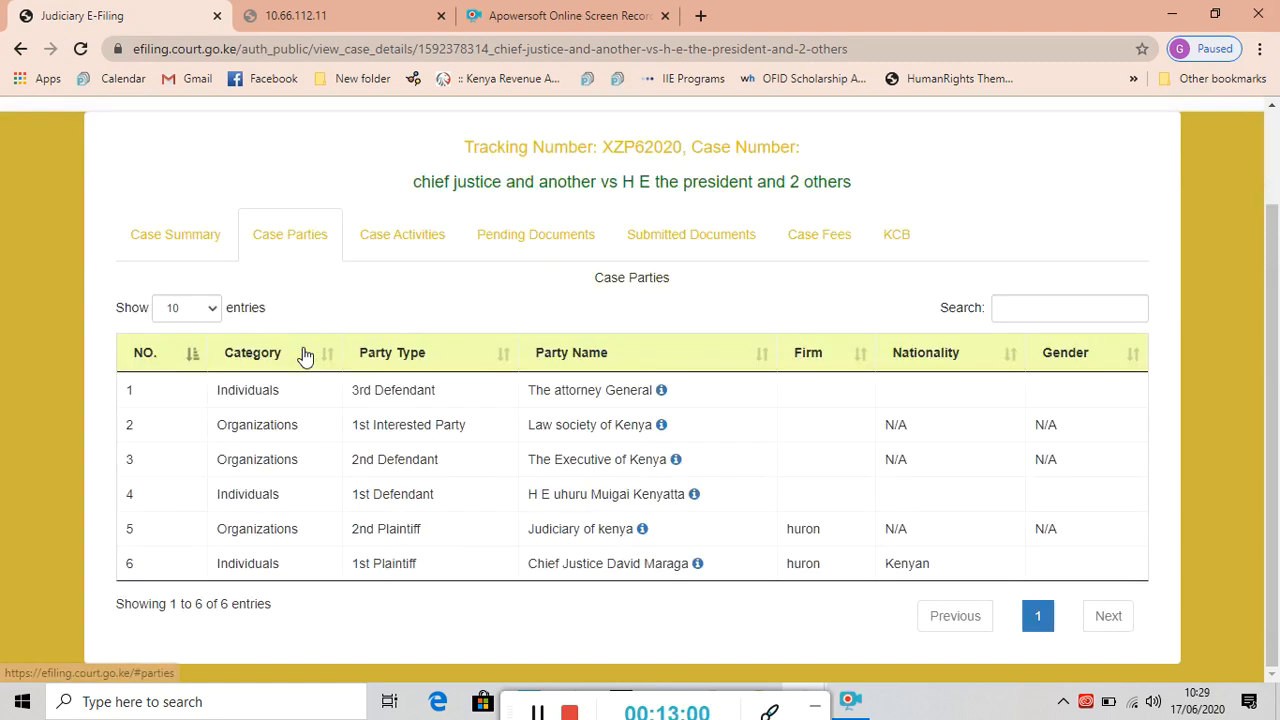
pyautogui.click(406, 248)
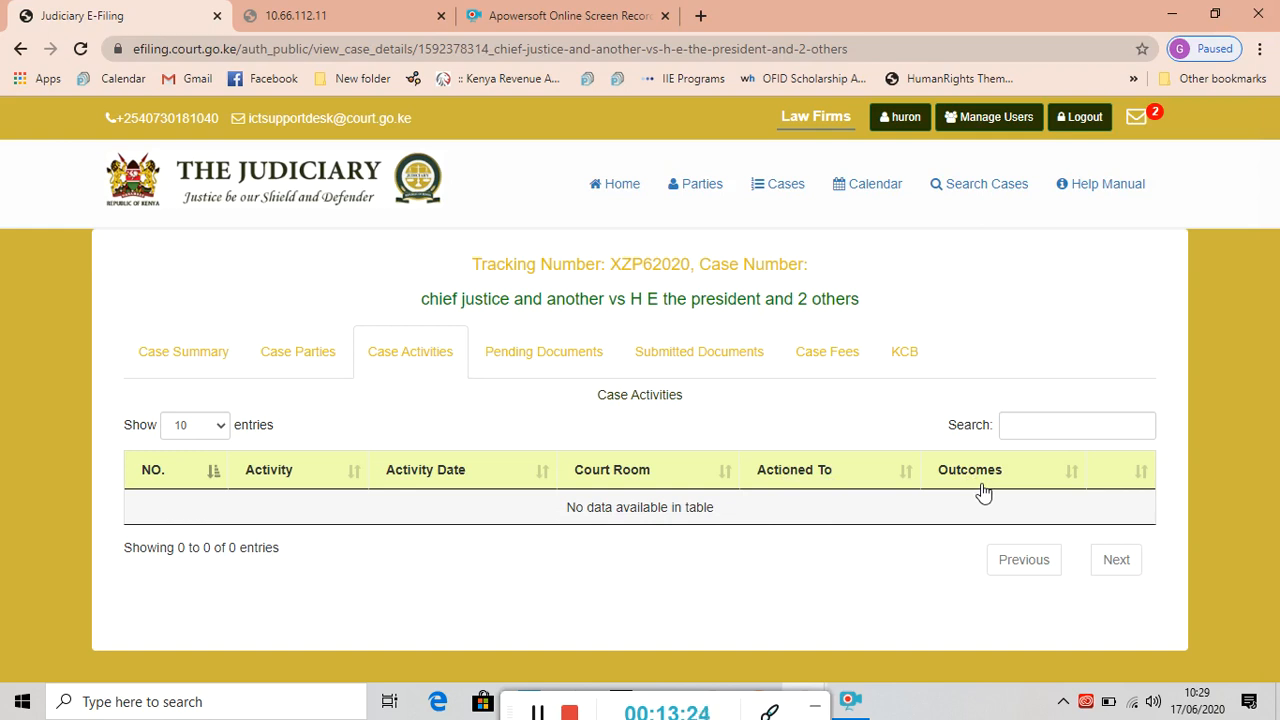
# Browse Pending Documents, Case Fees and KCB payments, then open payment for the 71,075.00 invoice EXG2KBY3.
pyautogui.click(537, 359)
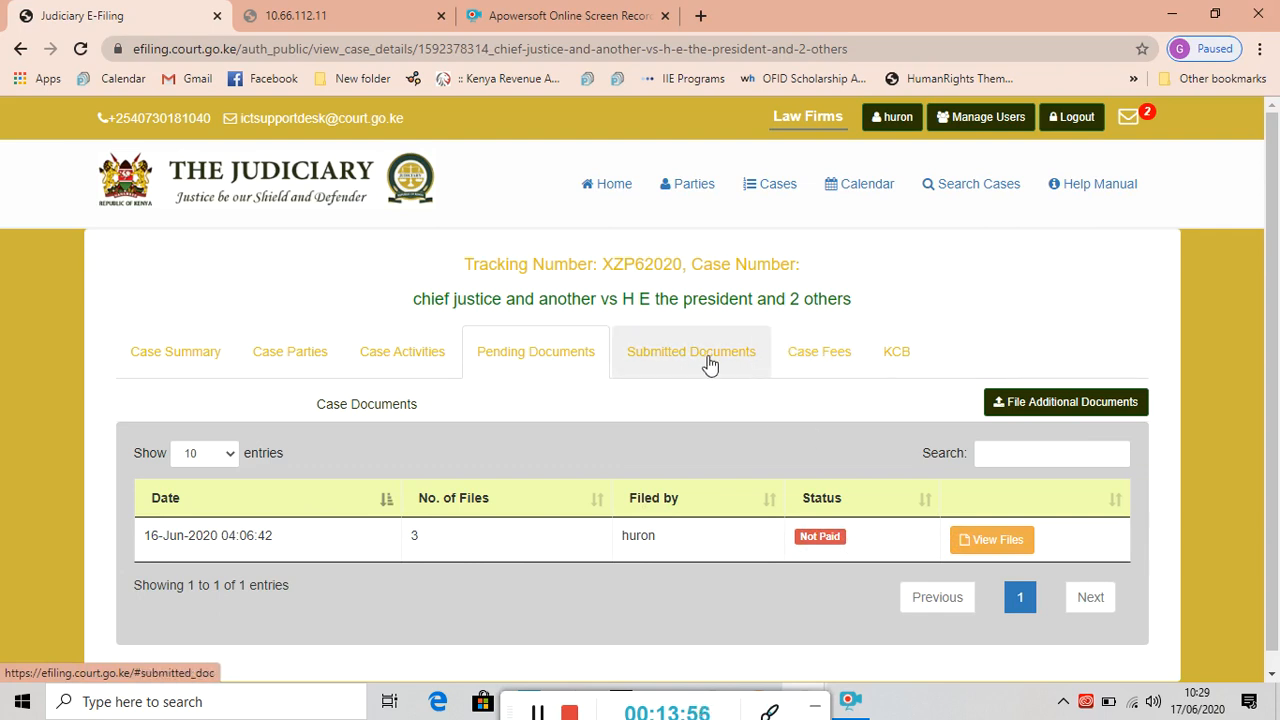
pyautogui.click(829, 362)
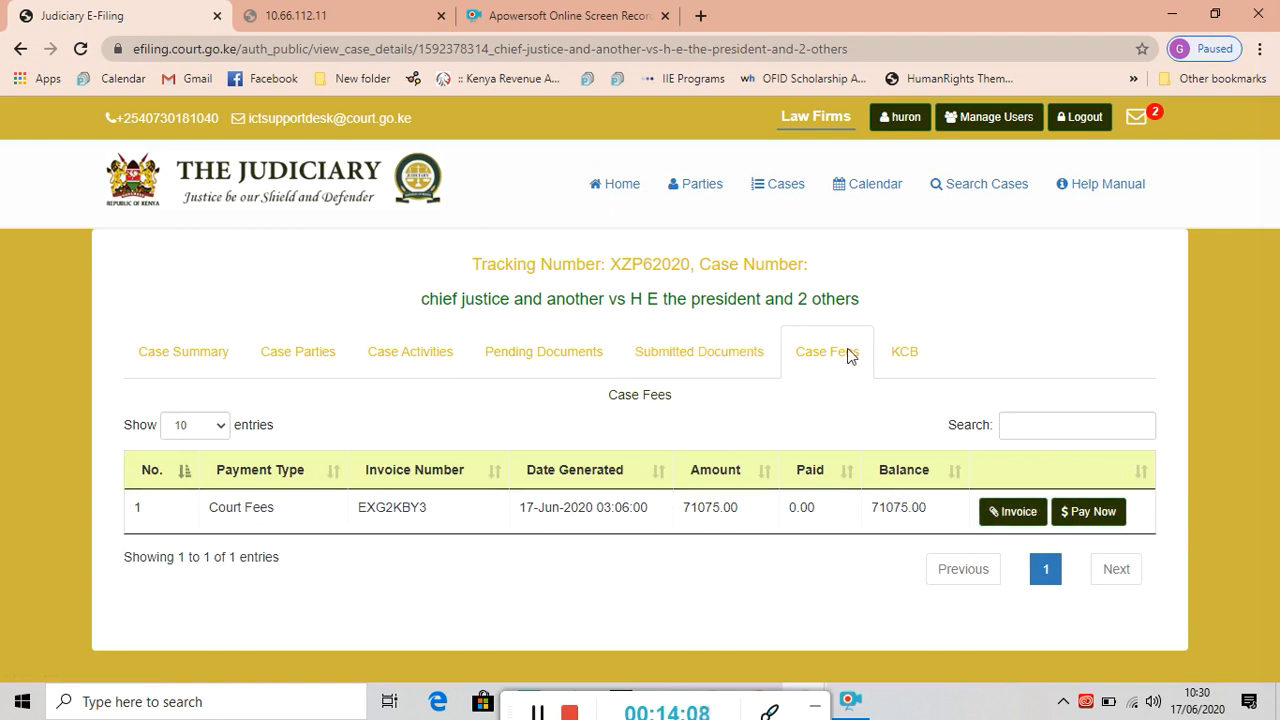
pyautogui.click(897, 358)
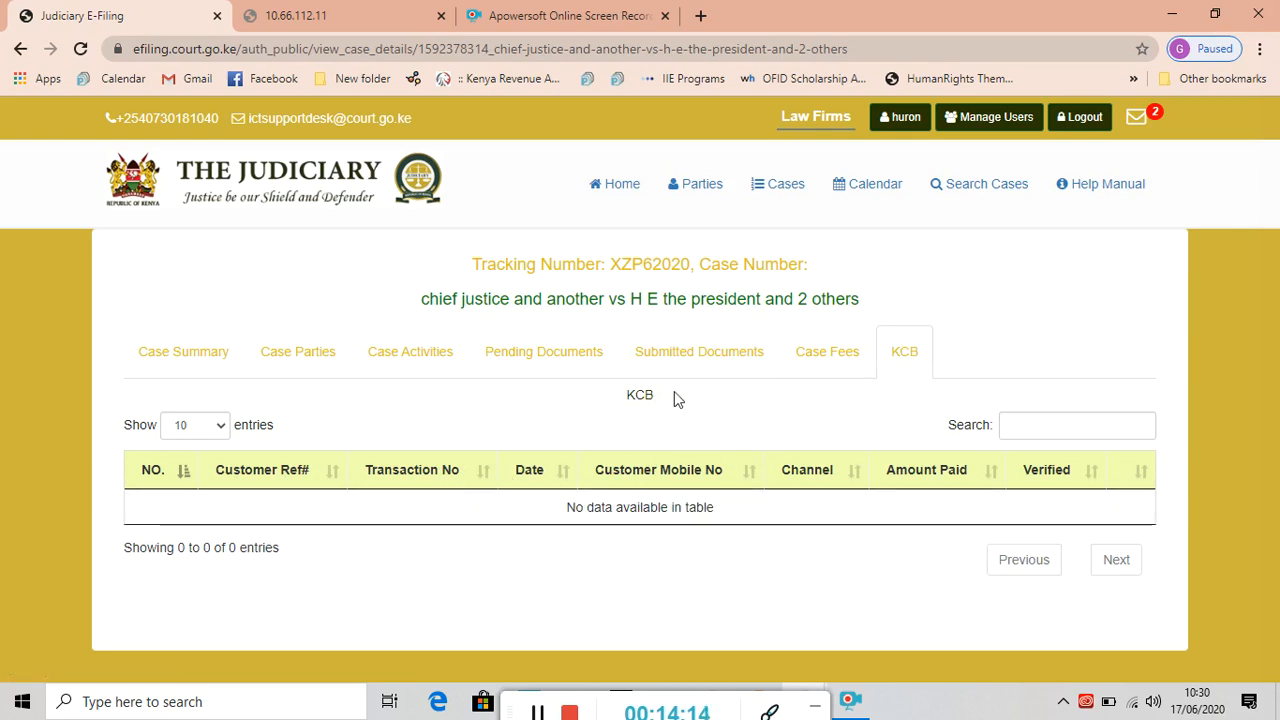
pyautogui.click(549, 357)
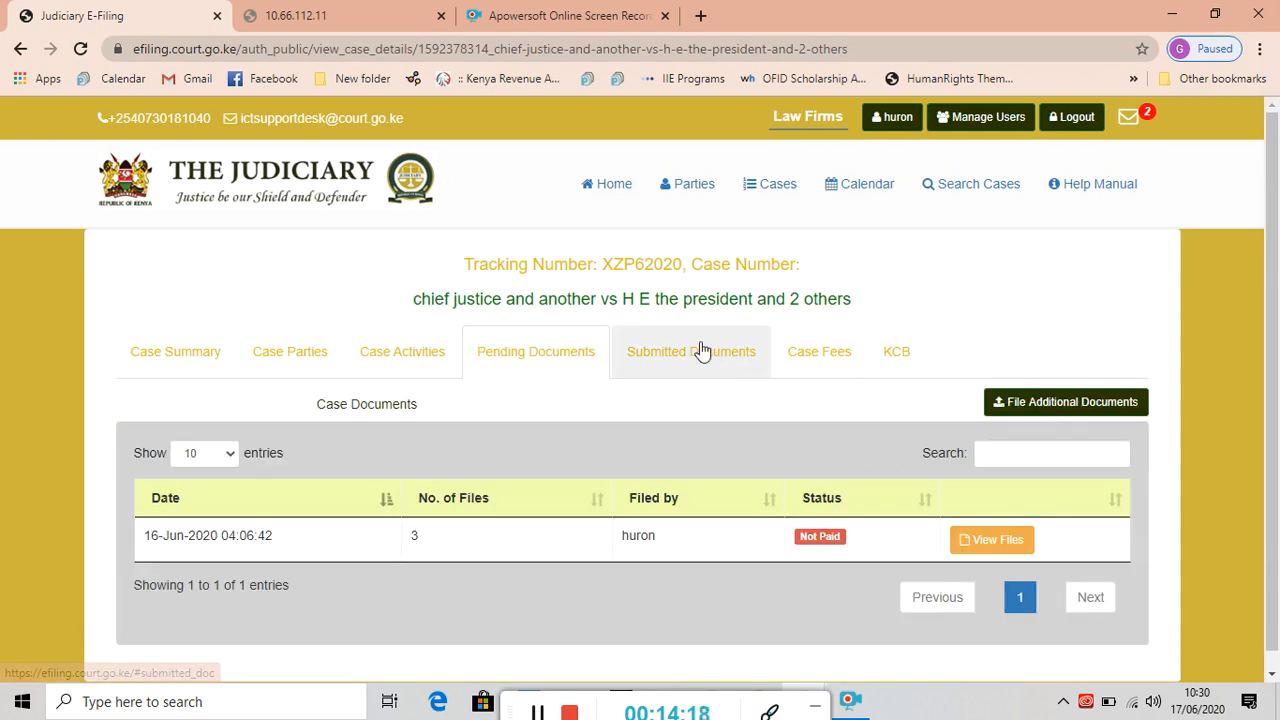
pyautogui.click(812, 360)
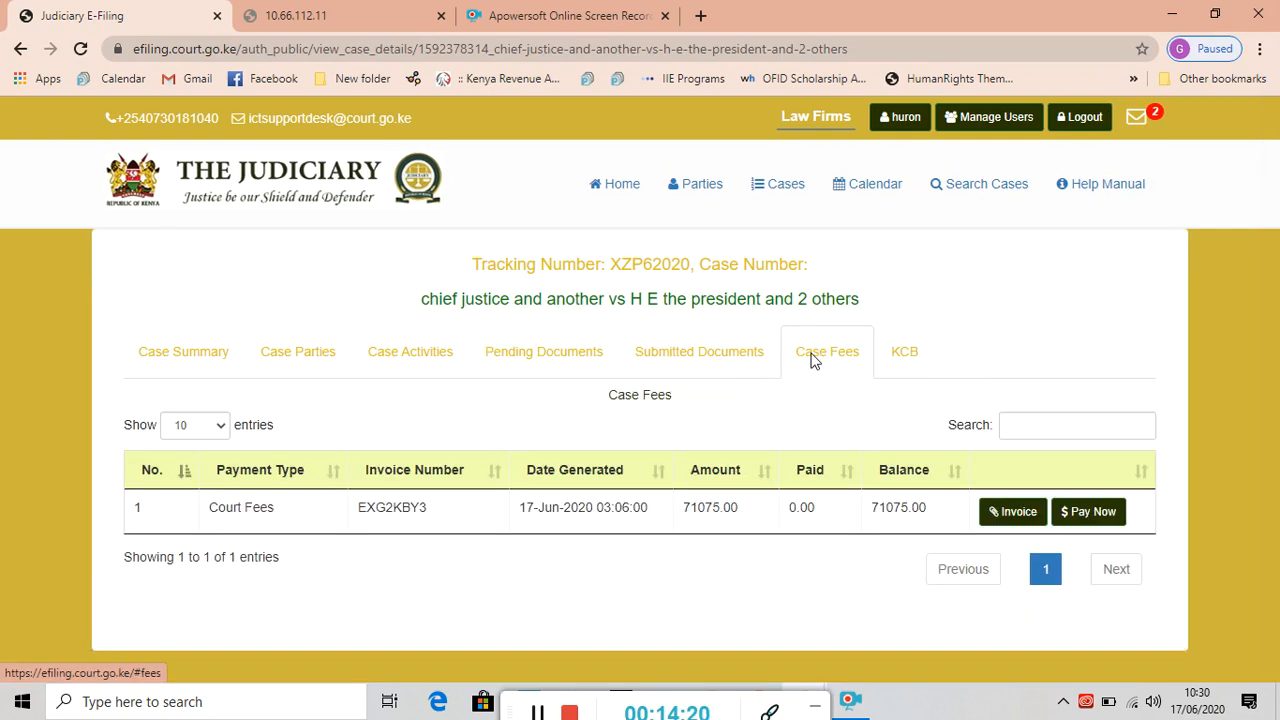
pyautogui.click(1097, 514)
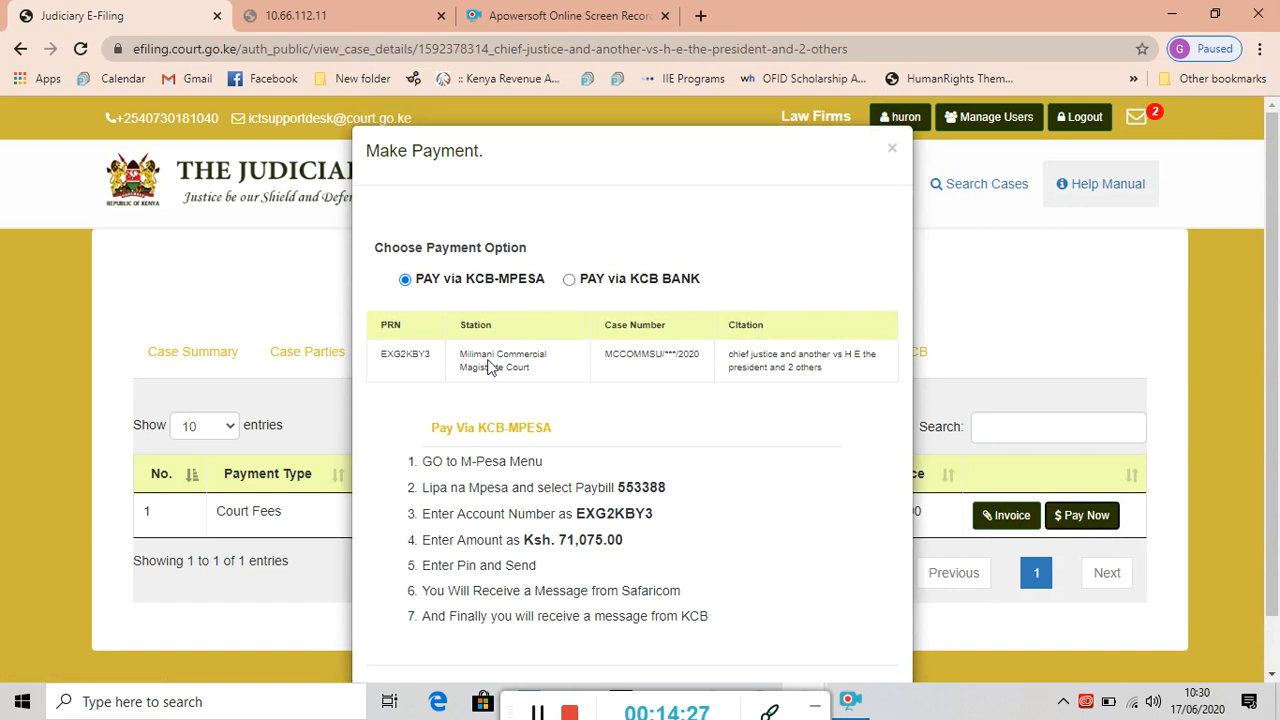
# Compare KCB Bank and KCB-MPESA instructions, ending on Paybill 553388 for Ksh. 71,075.00.
pyautogui.click(570, 281)
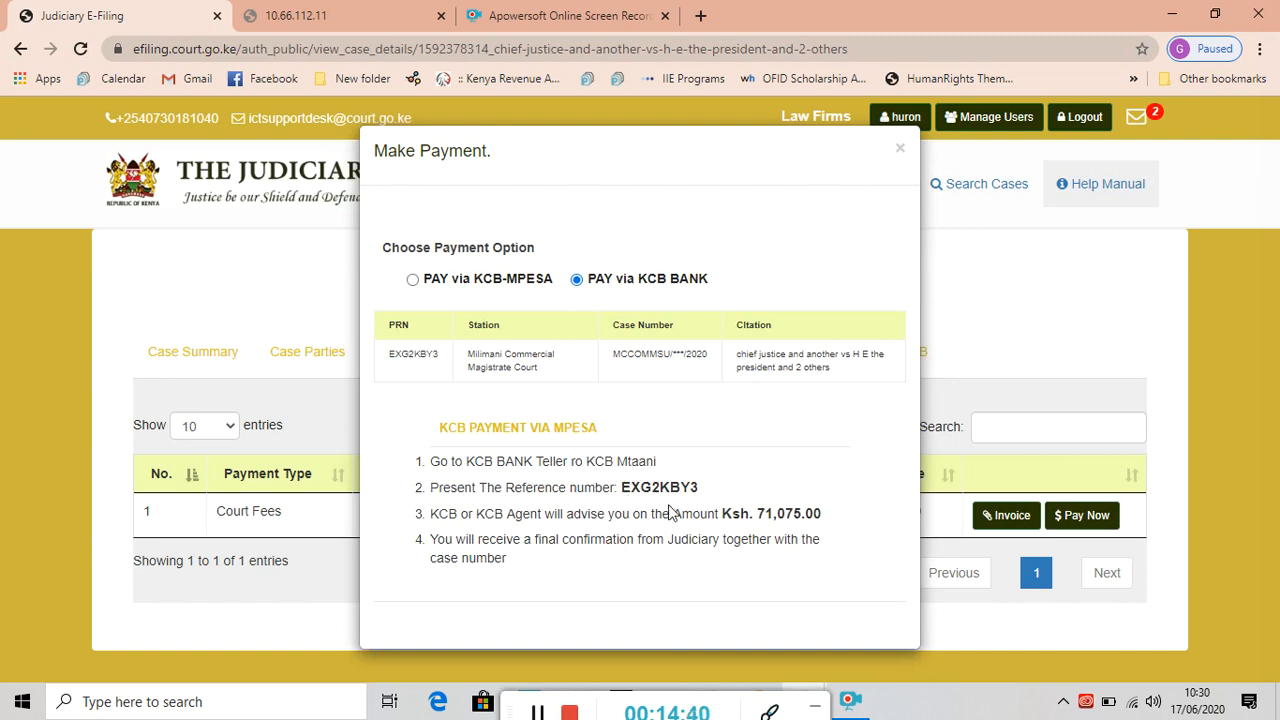
pyautogui.click(412, 280)
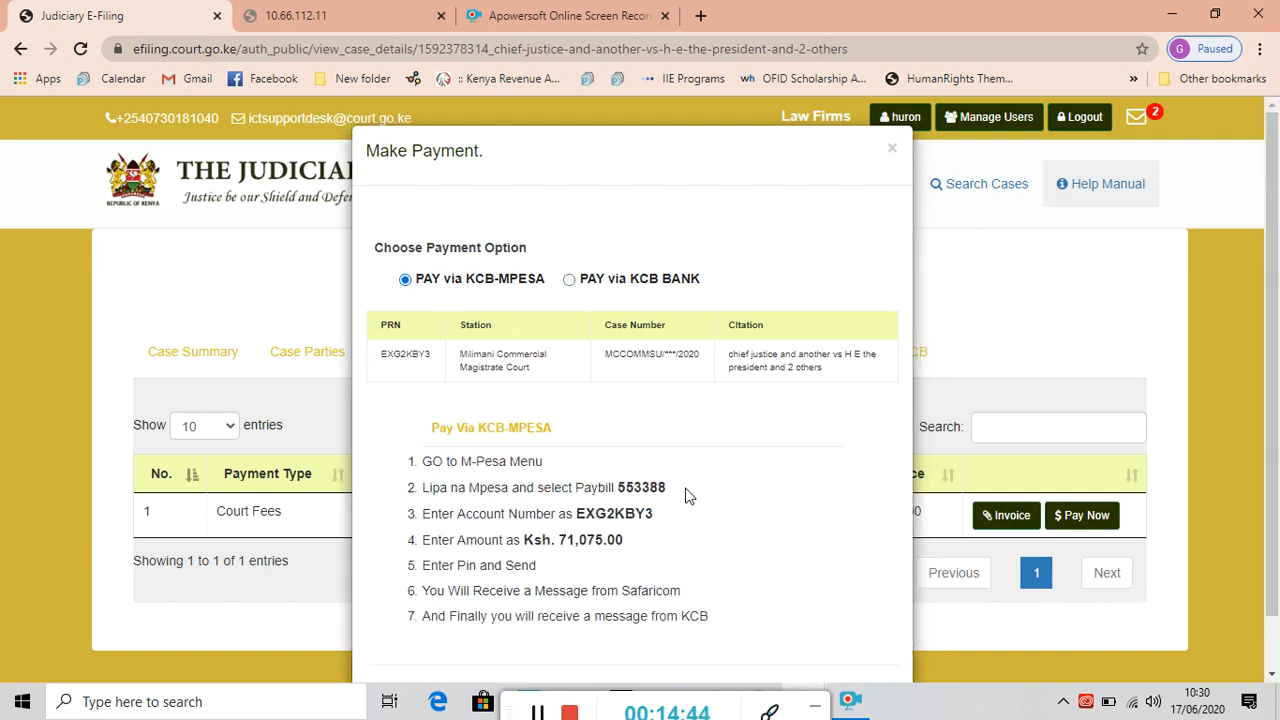
pyautogui.scroll(-1, 1268, 402)
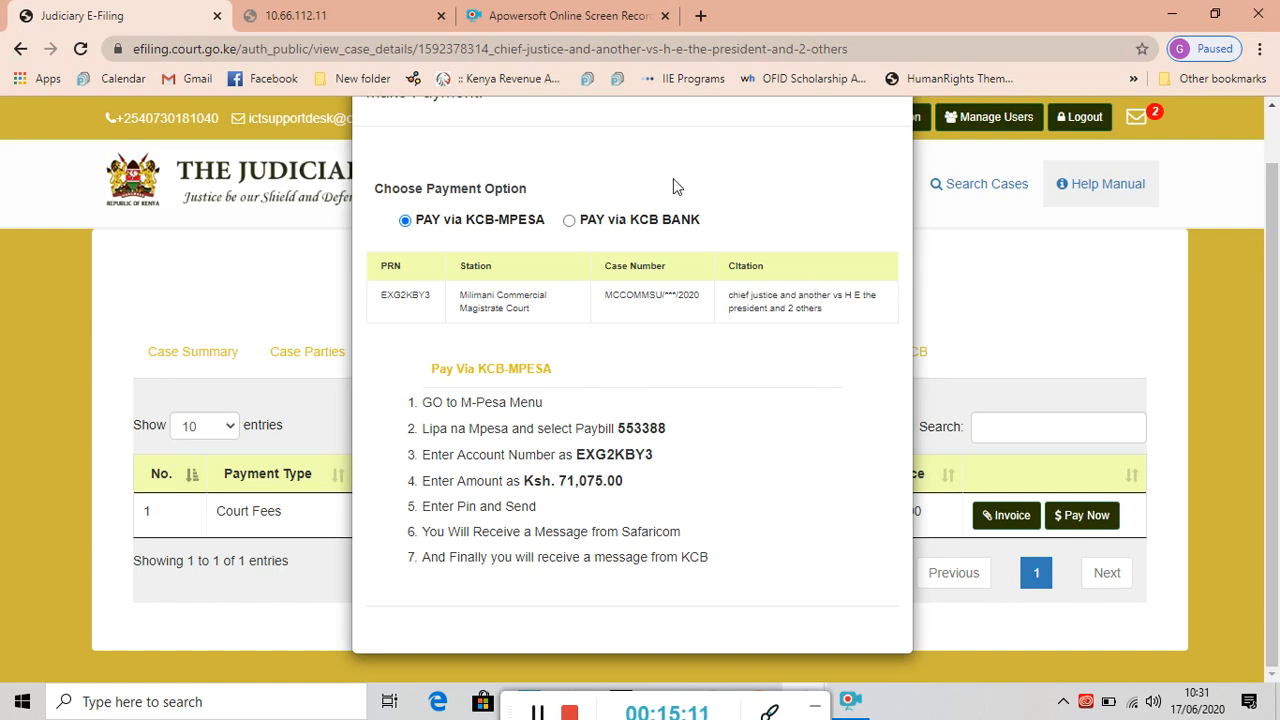
pyautogui.scroll(1, 1272, 330)
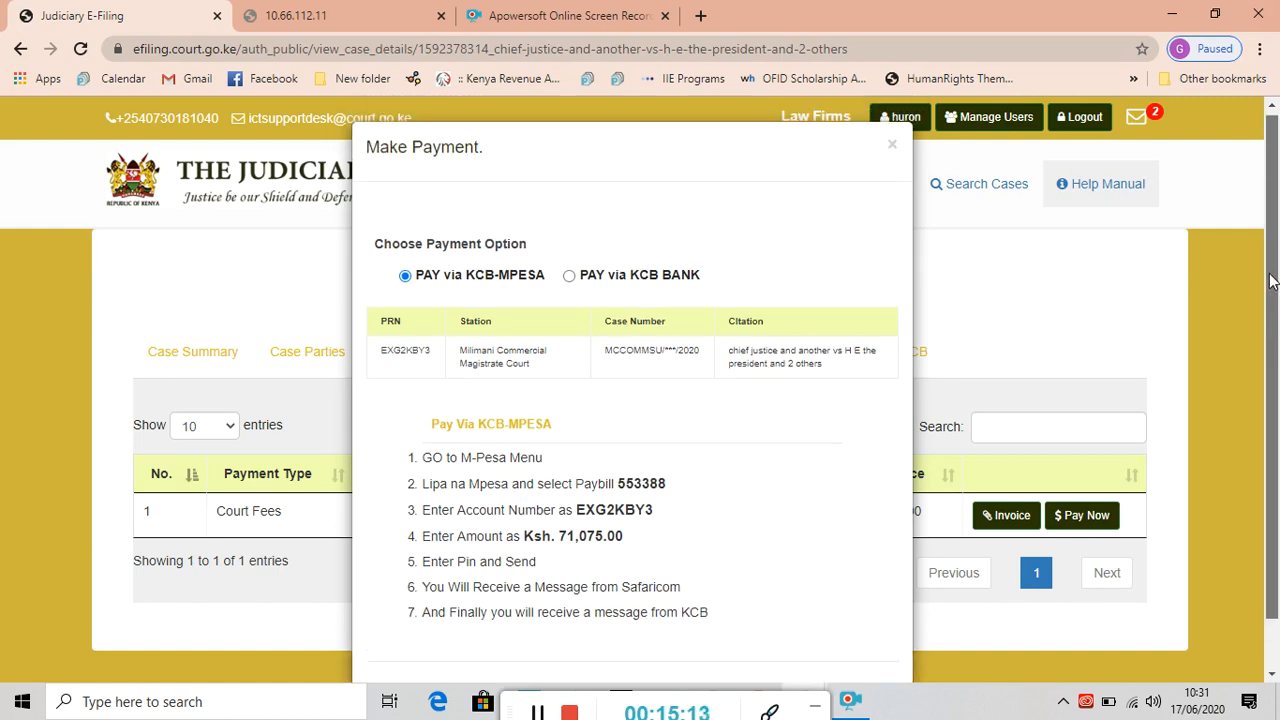
# Close the Make Payment dialog to return to the unpaid Case Fees table.
pyautogui.click(893, 151)
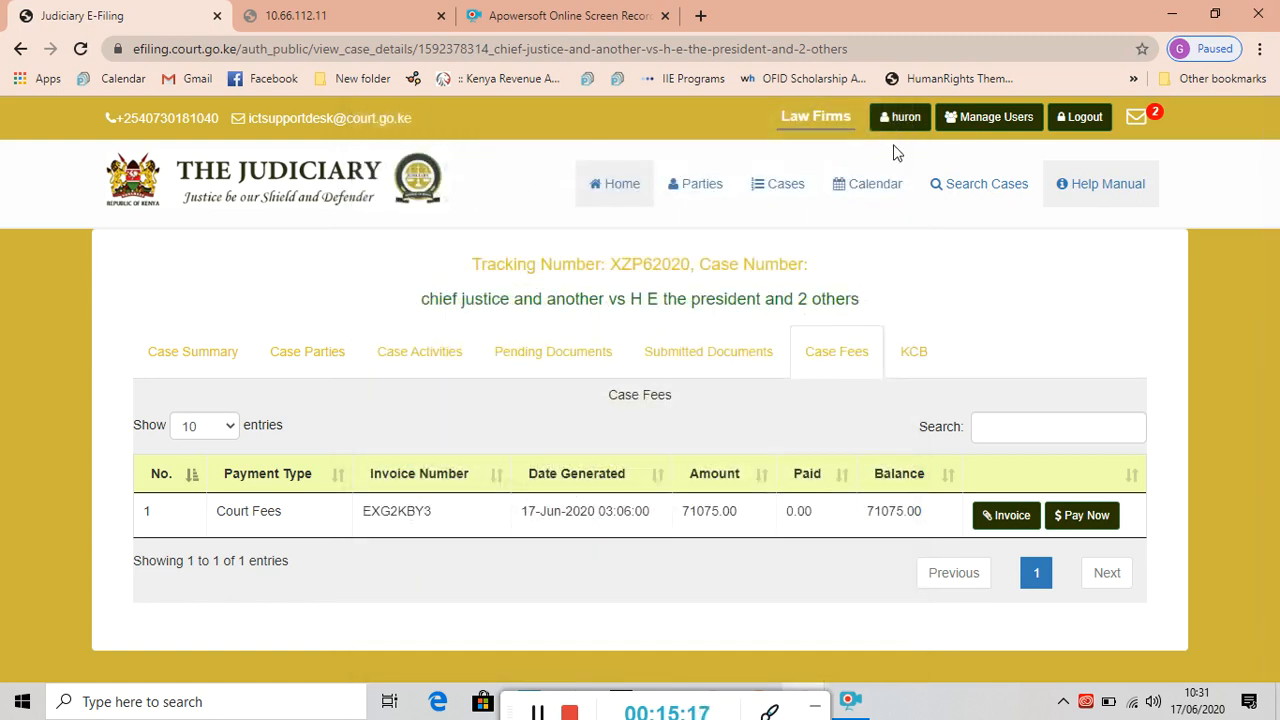